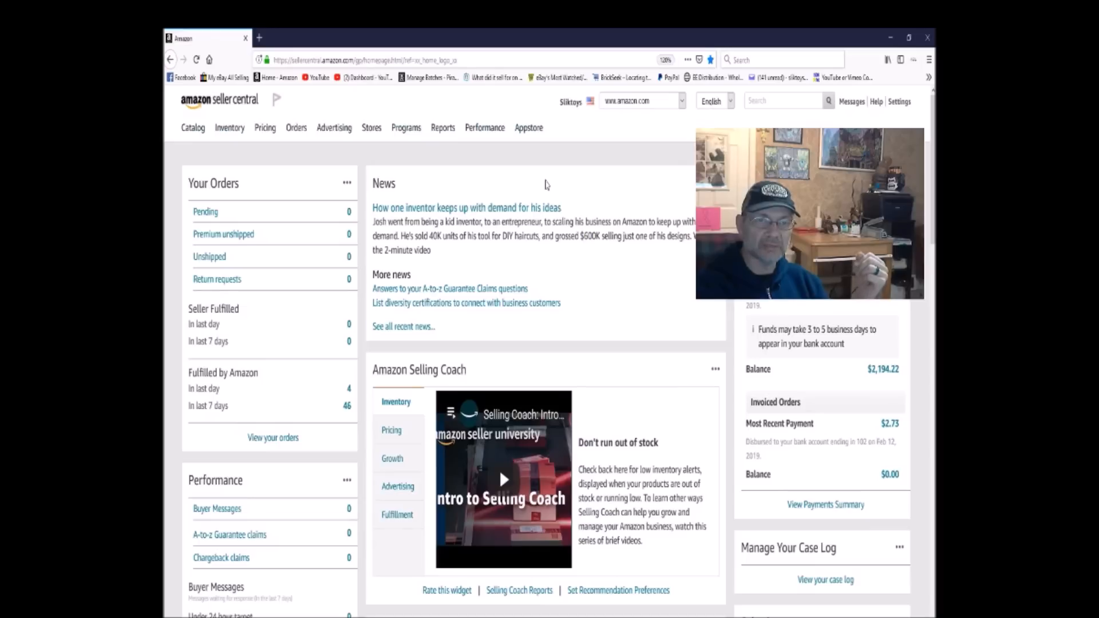
mouse_move(187, 144)
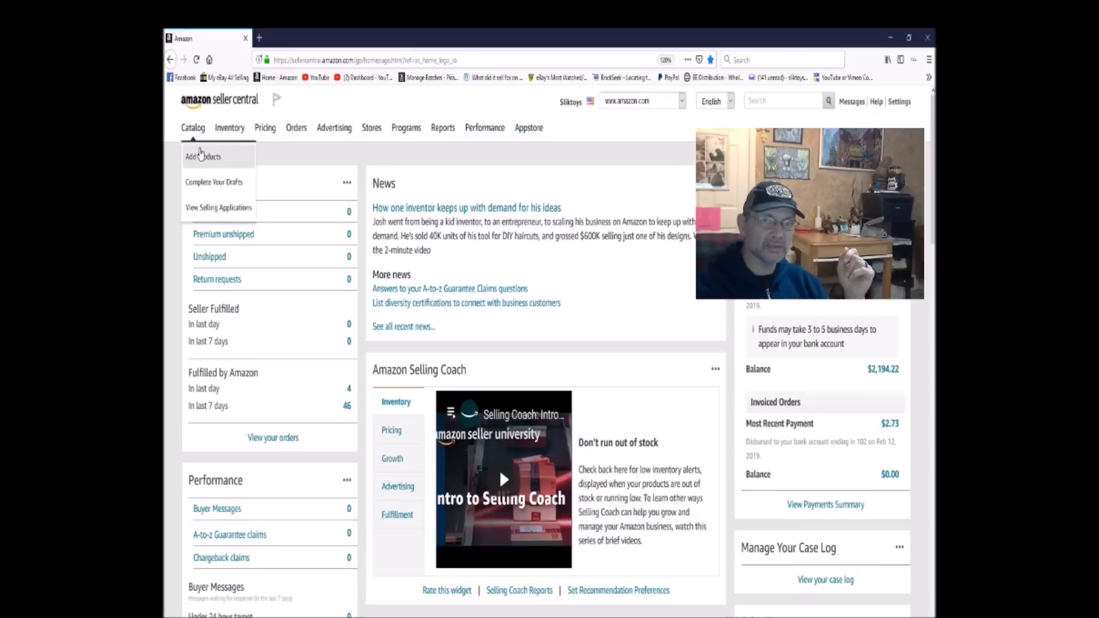
click(200, 155)
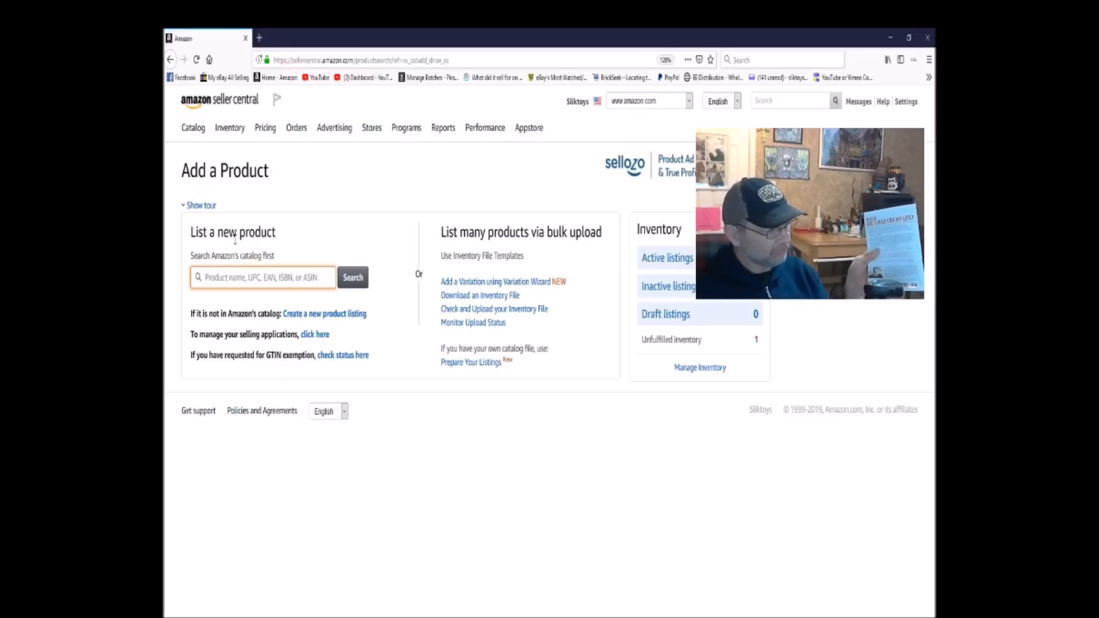
text(9781629119236)
key(Return)
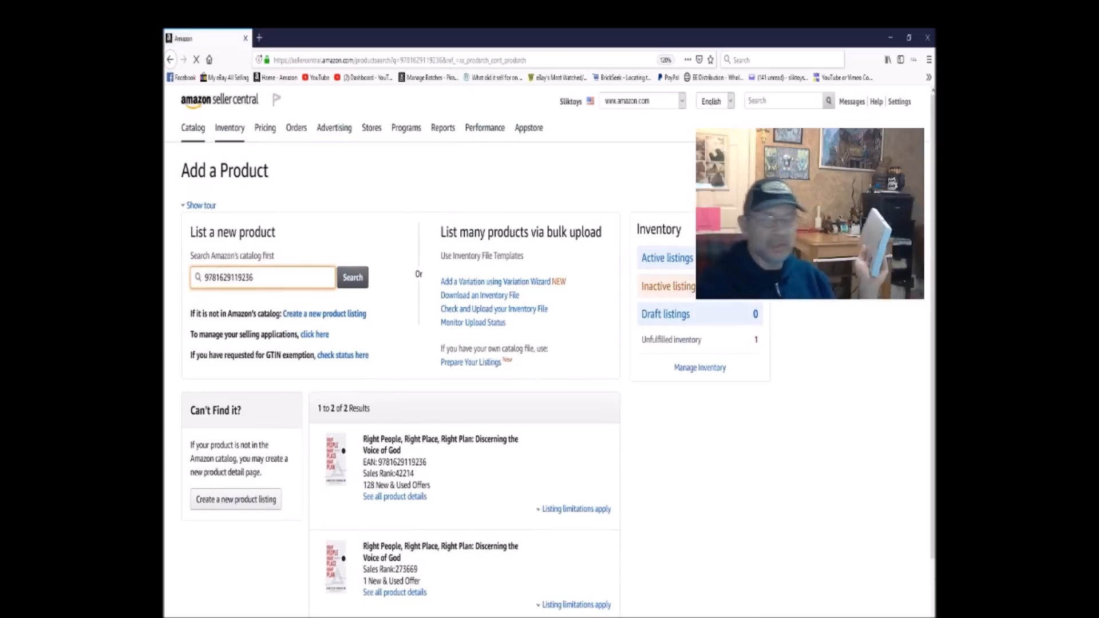
scroll(561, 377, down, 3)
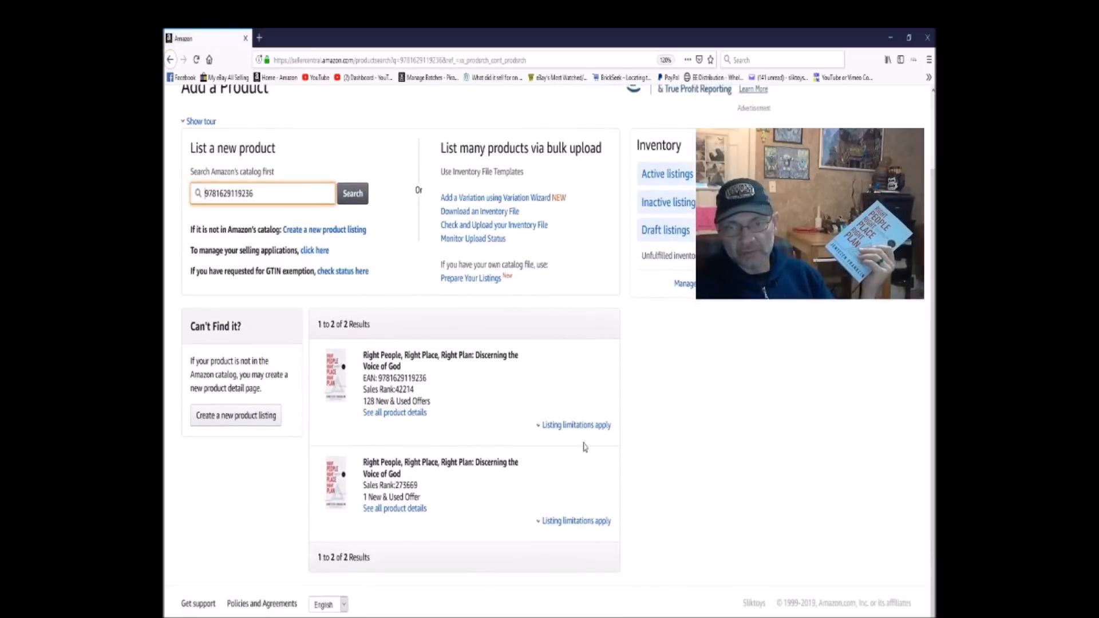
click(583, 425)
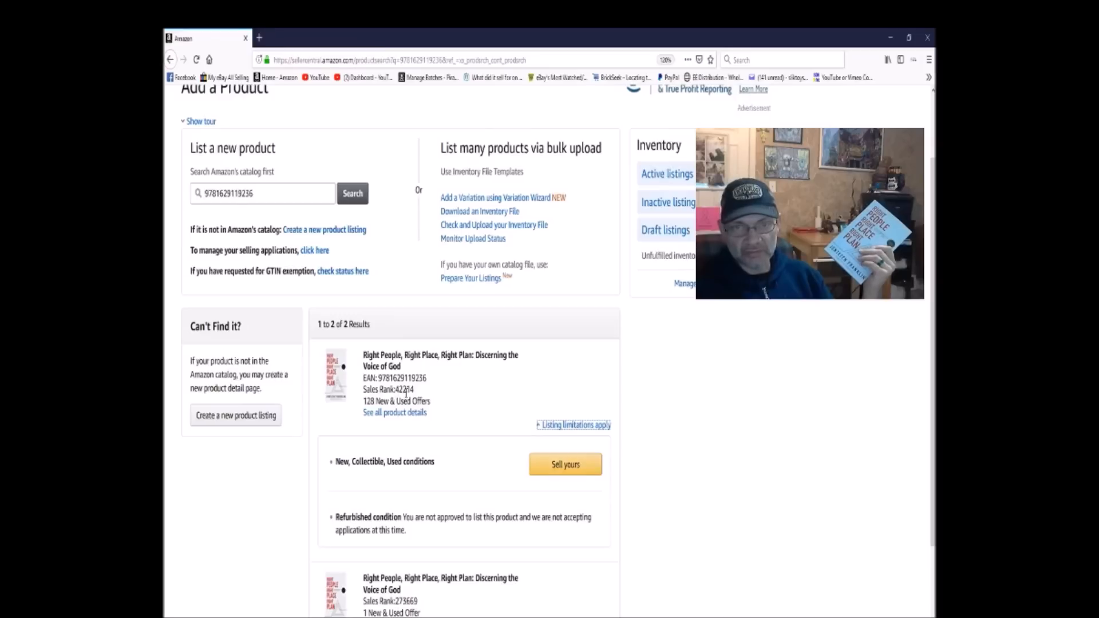
scroll(462, 381, down, 4)
scroll(462, 380, up, 3)
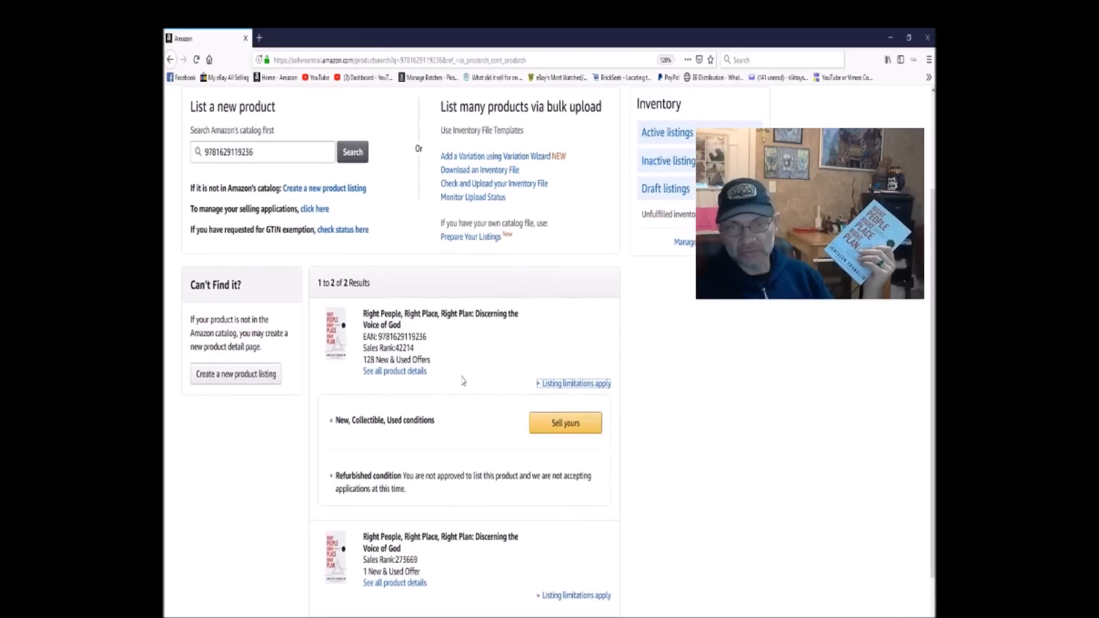
click(566, 428)
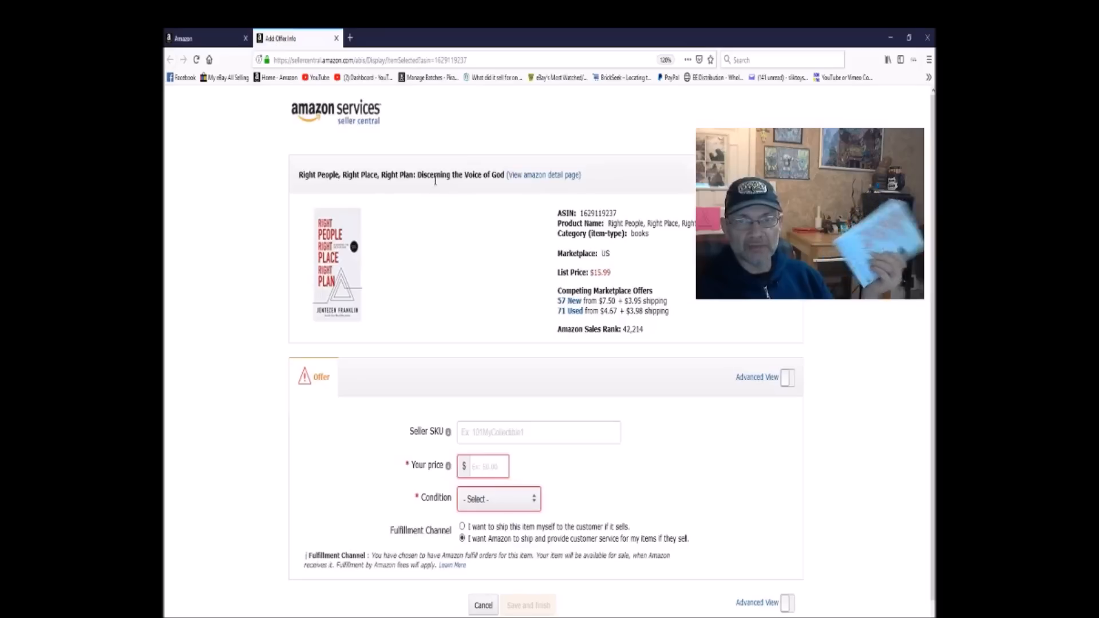
View the book's Amazon detail page and examine its format prices and the other sellers' offers
click(552, 177)
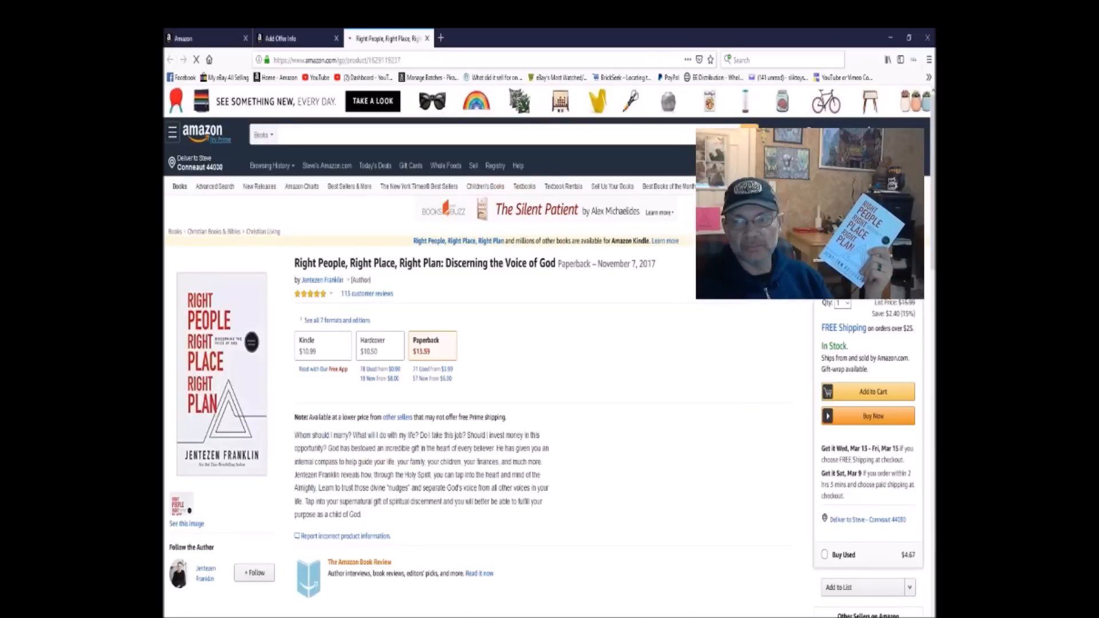
scroll(682, 241, down, 2)
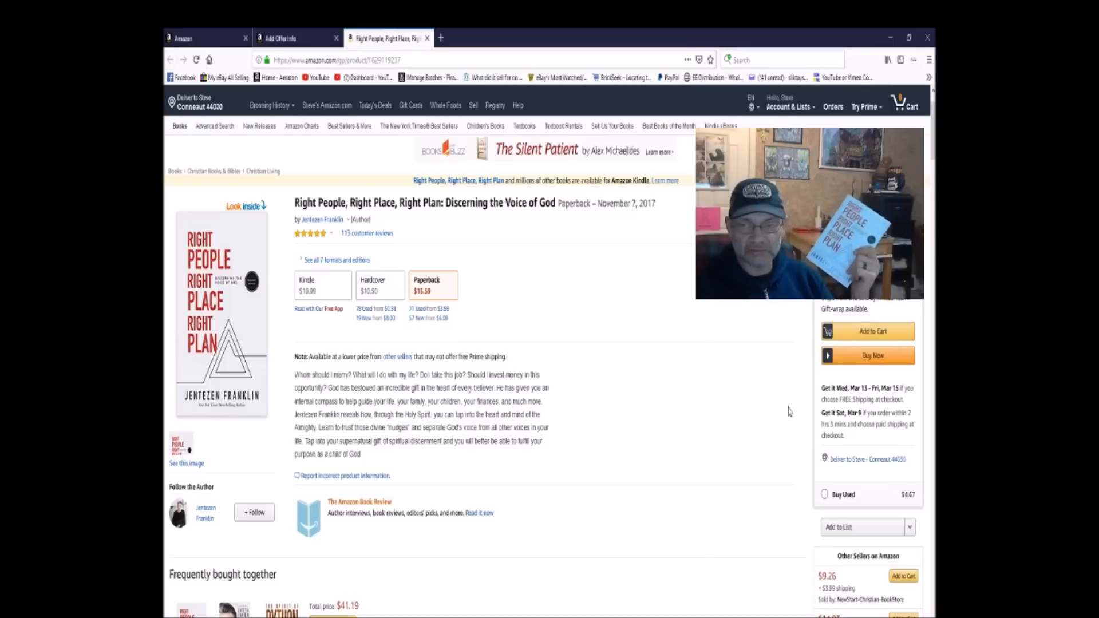
scroll(788, 410, down, 2)
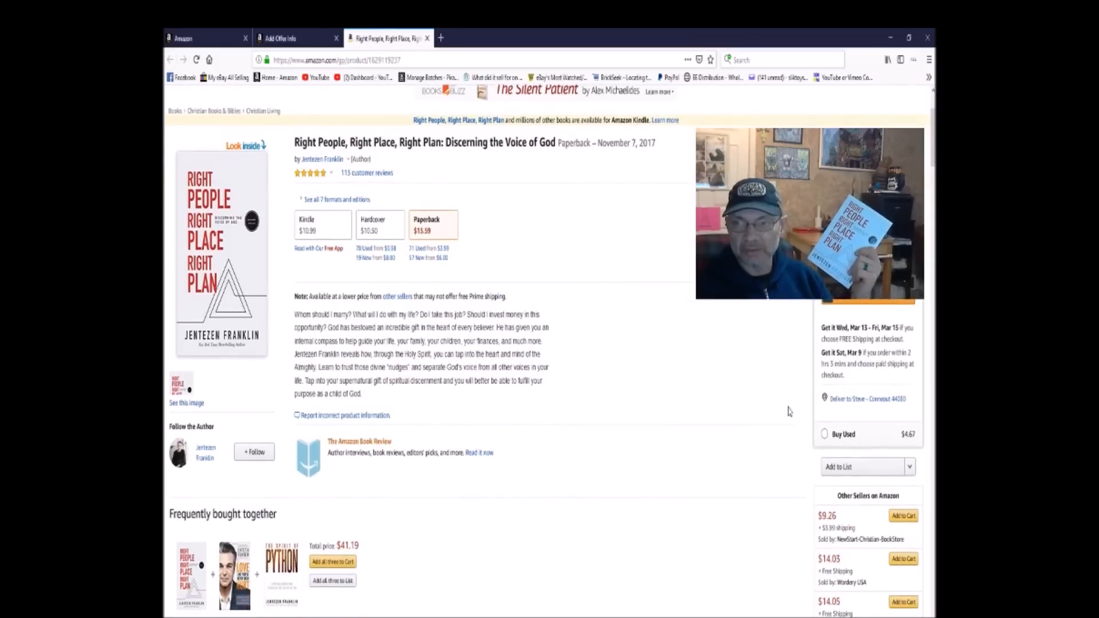
scroll(788, 411, down, 4)
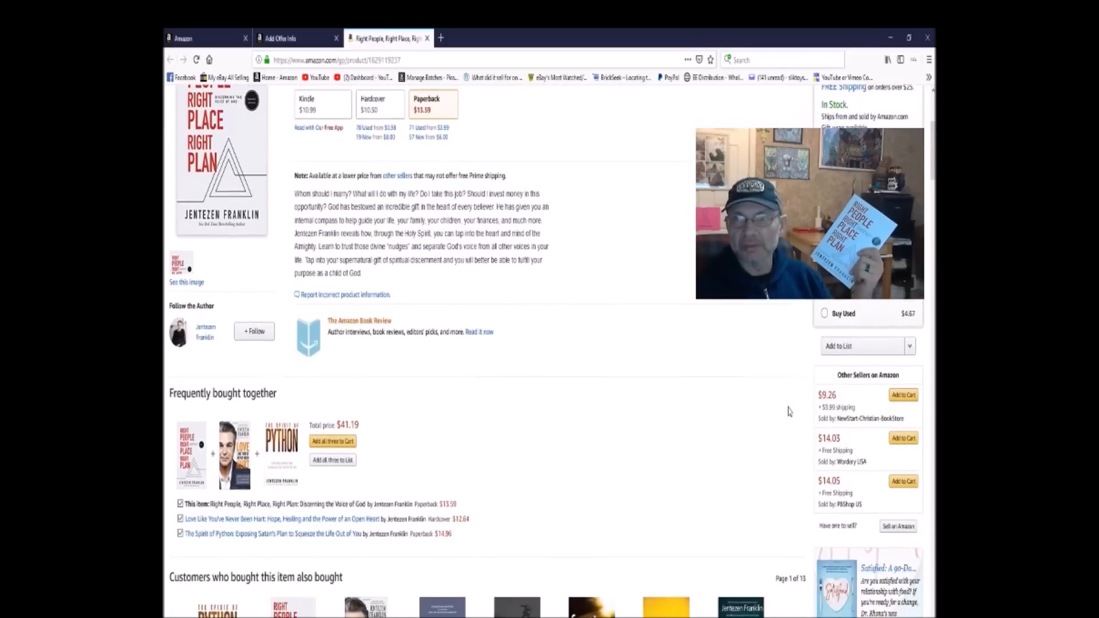
scroll(788, 410, up, 2)
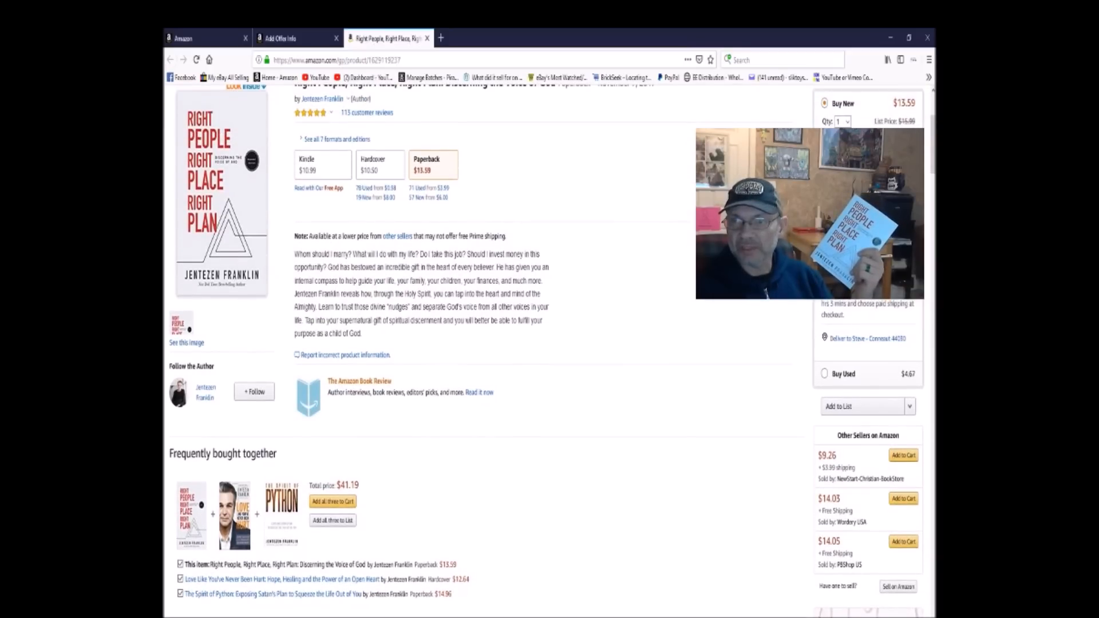
View the used paperback offers, check them with the Prime shipping filter on, and clear that filter
click(425, 192)
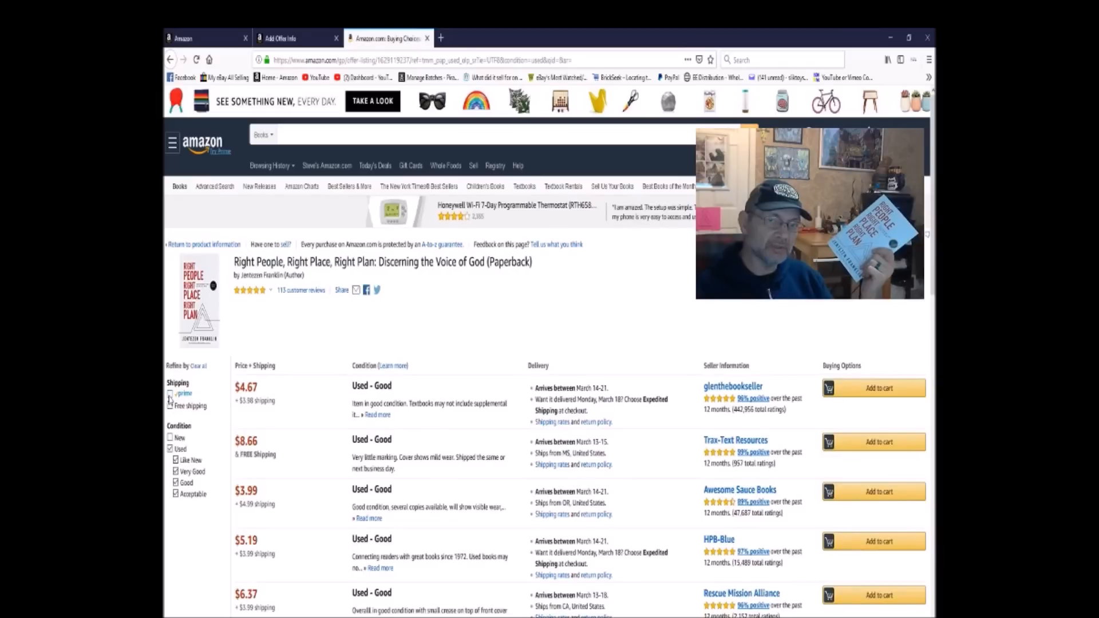
click(170, 394)
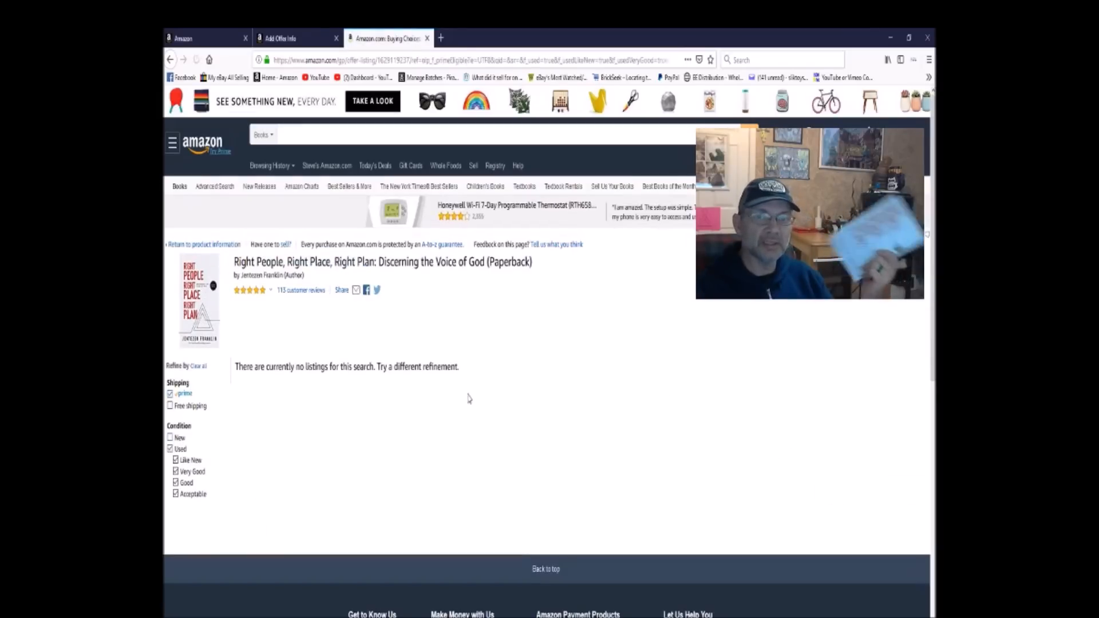
click(170, 395)
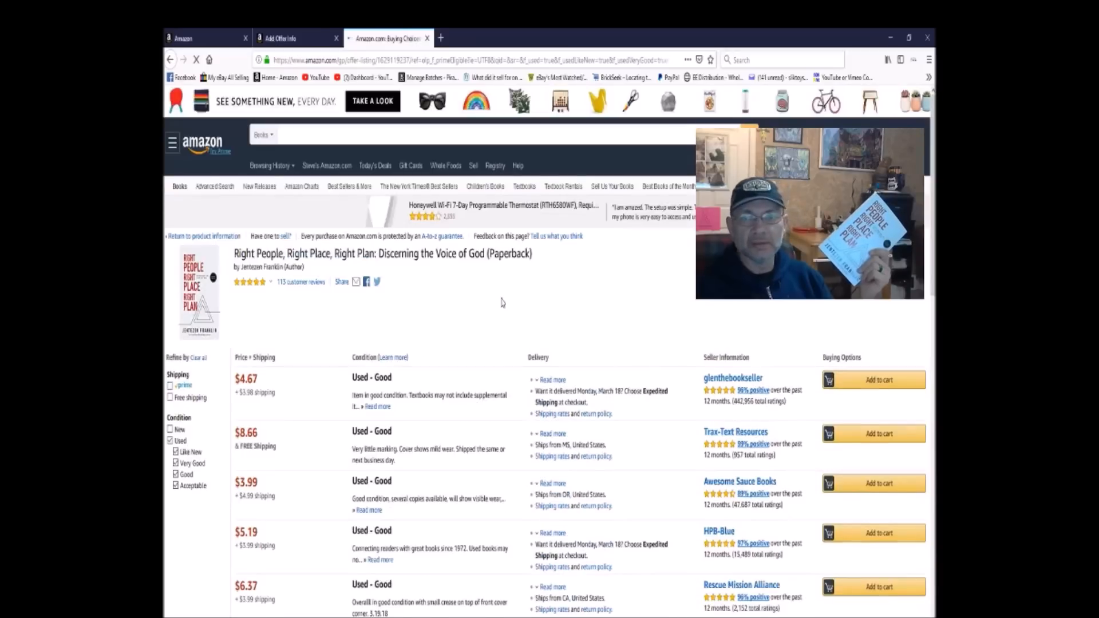
Compare the prices, shipping costs and conditions of the used paperback offers, and close the offers page
scroll(502, 303, down, 10)
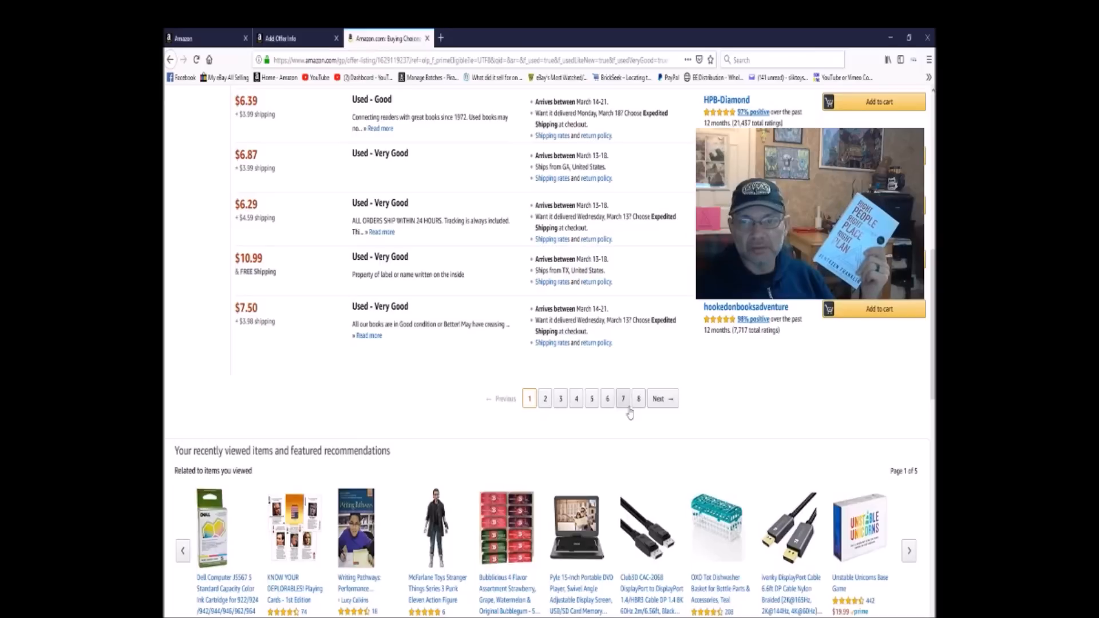
scroll(622, 418, up, 8)
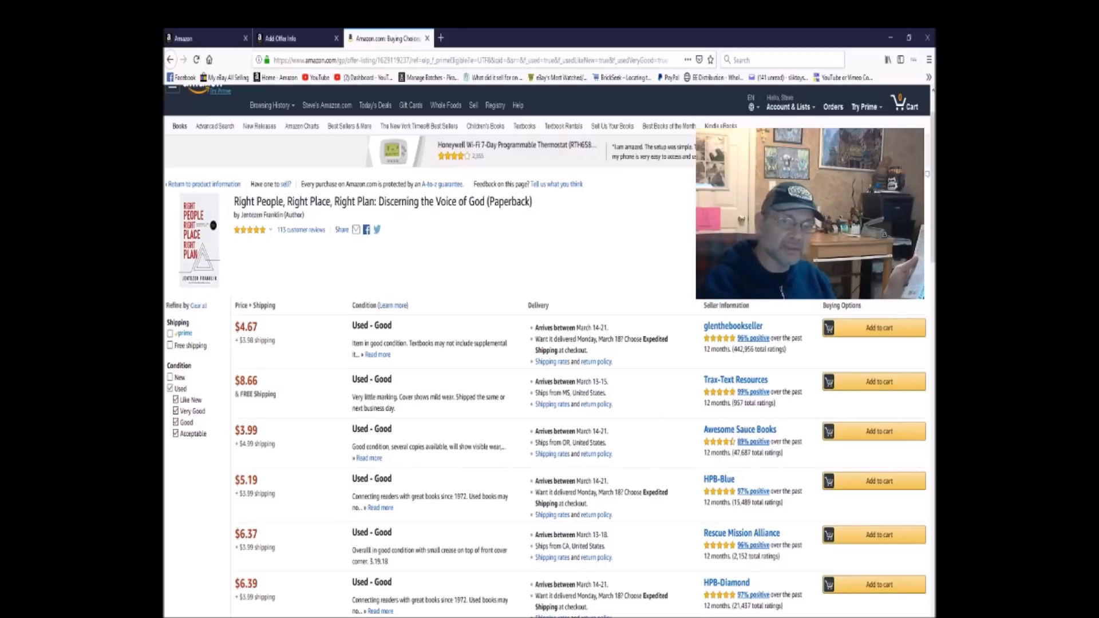
scroll(291, 473, down, 4)
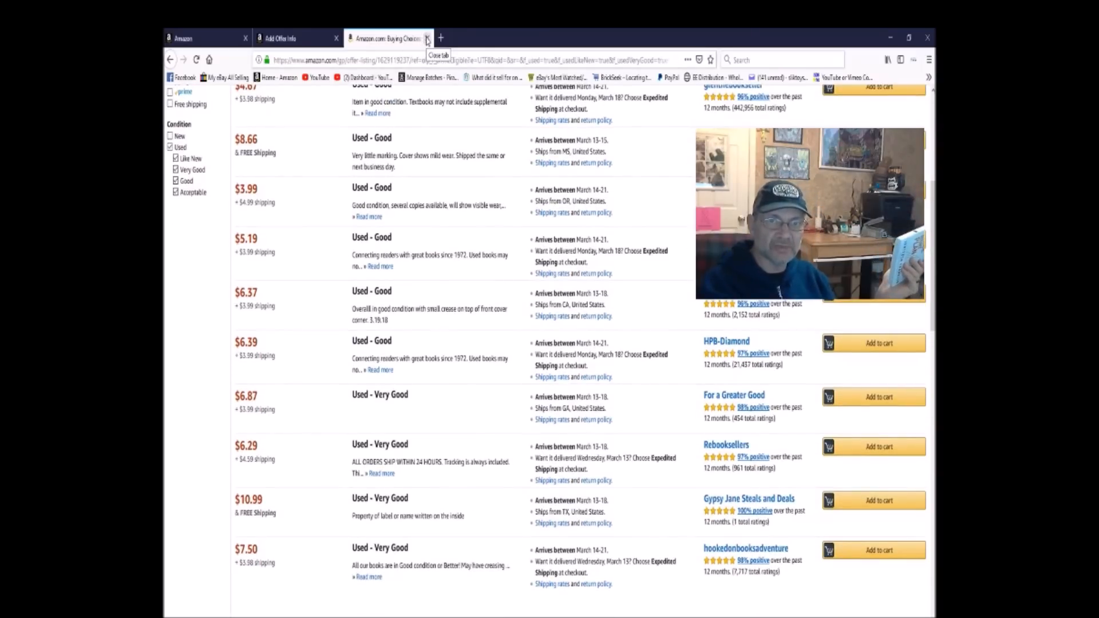
scroll(200, 220, up, 5)
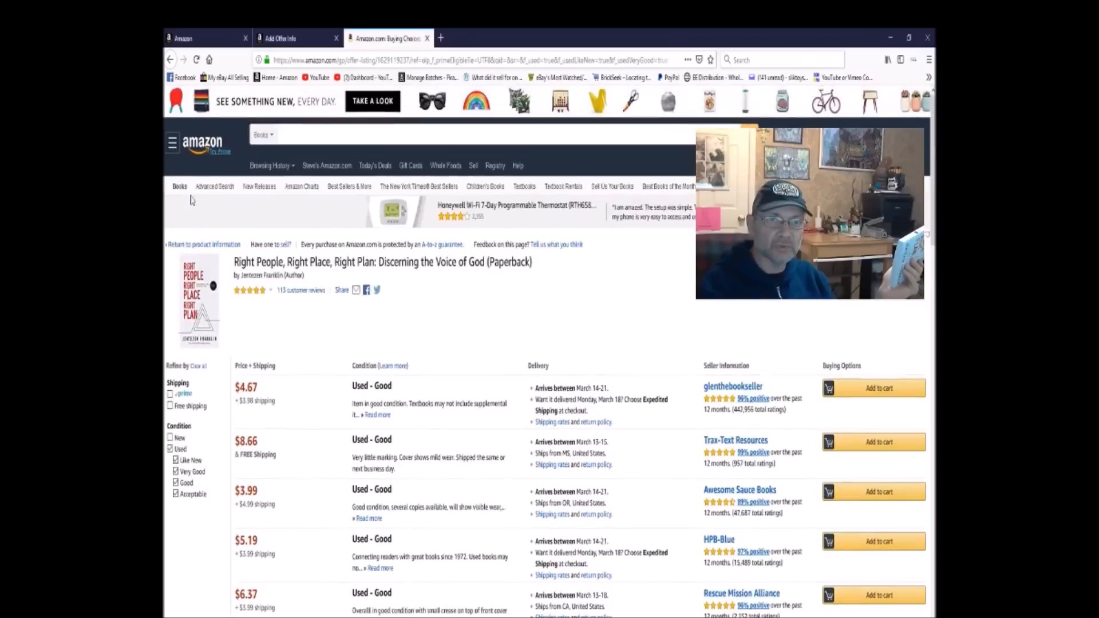
click(170, 60)
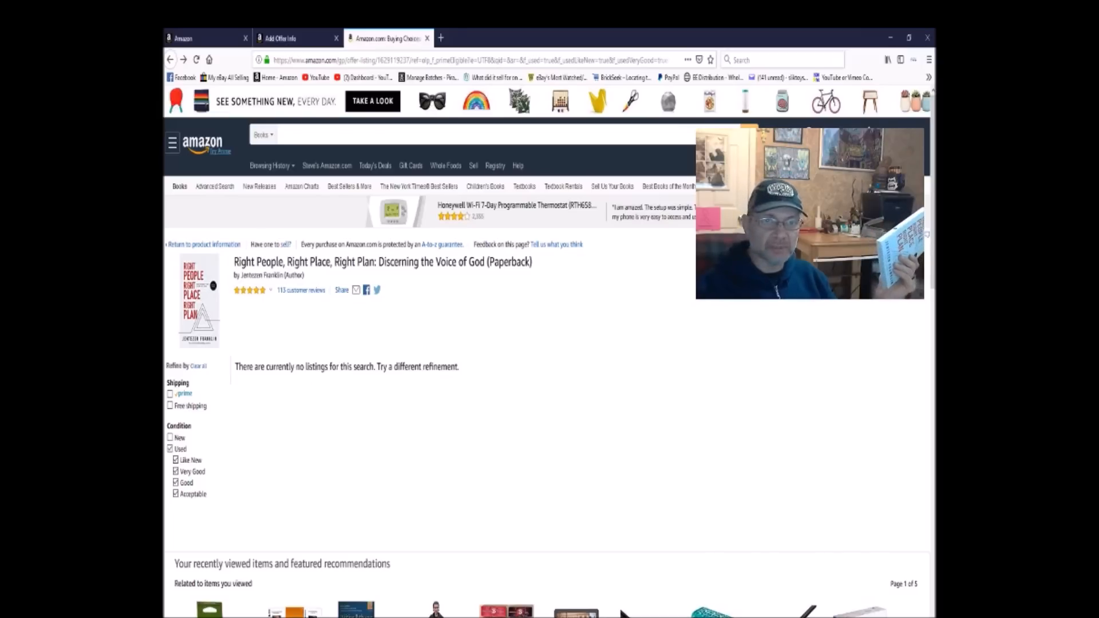
click(171, 62)
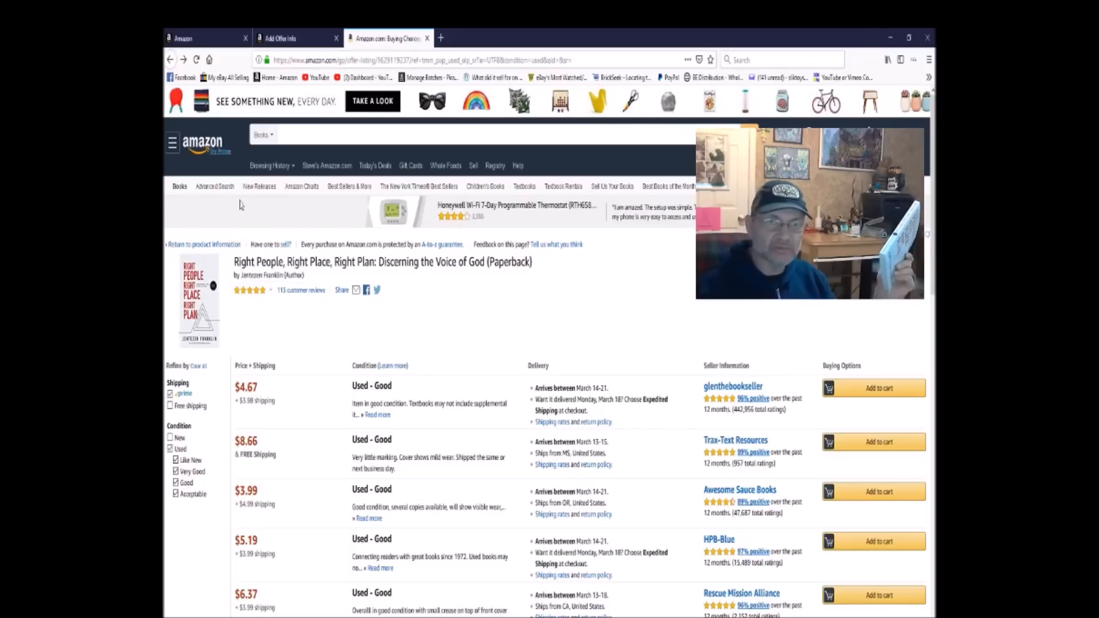
click(427, 39)
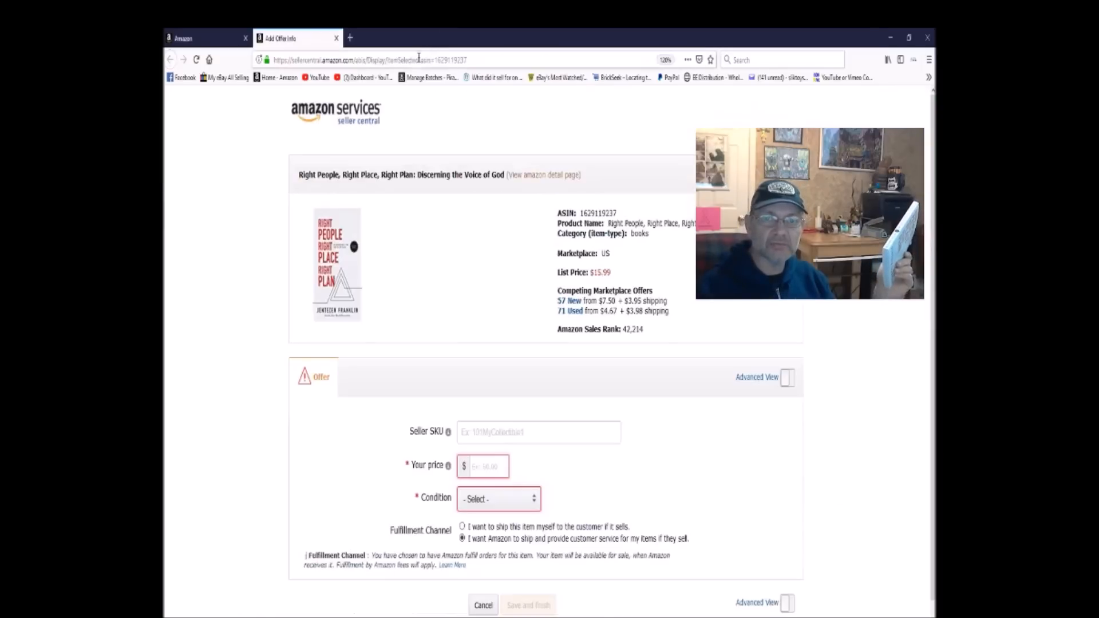
Set the offer's price to $8.65 and its condition to Used - Very Good
click(479, 464)
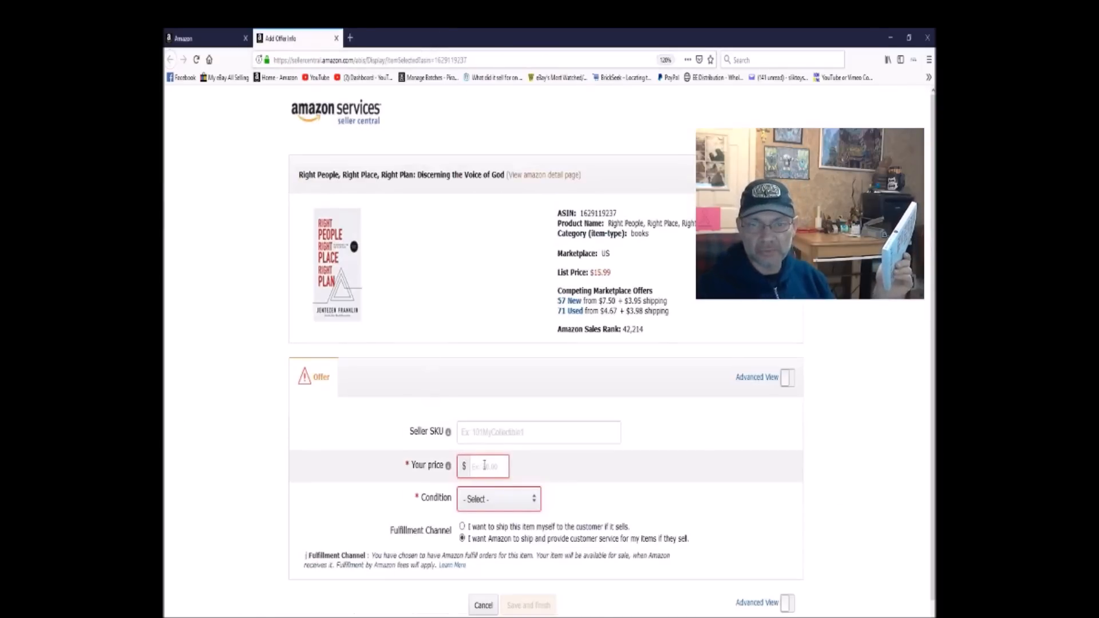
text(8.65)
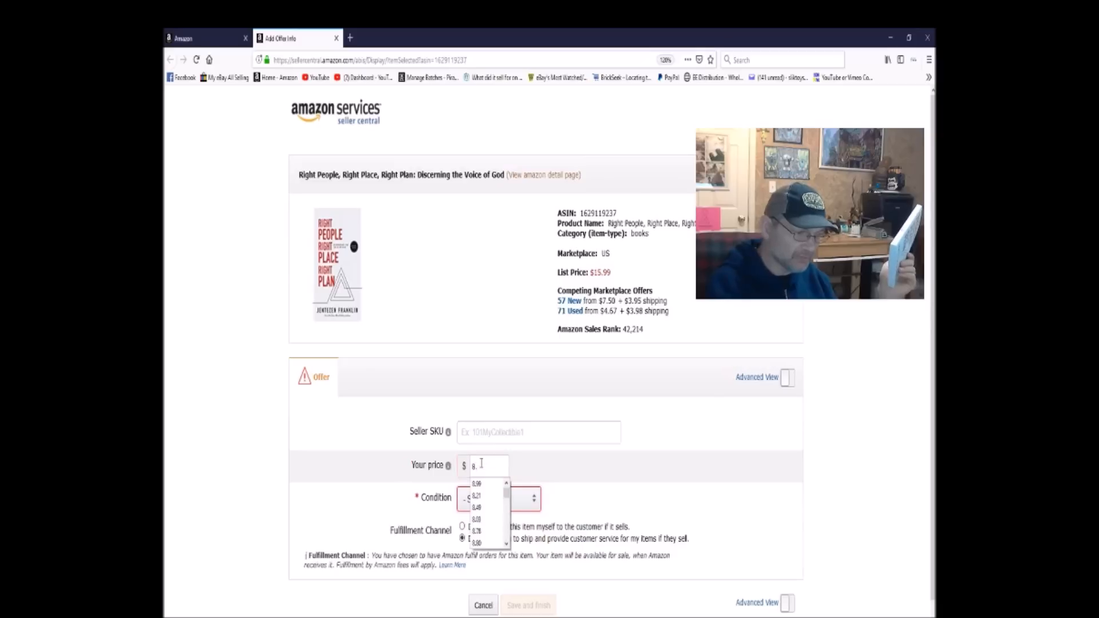
click(536, 507)
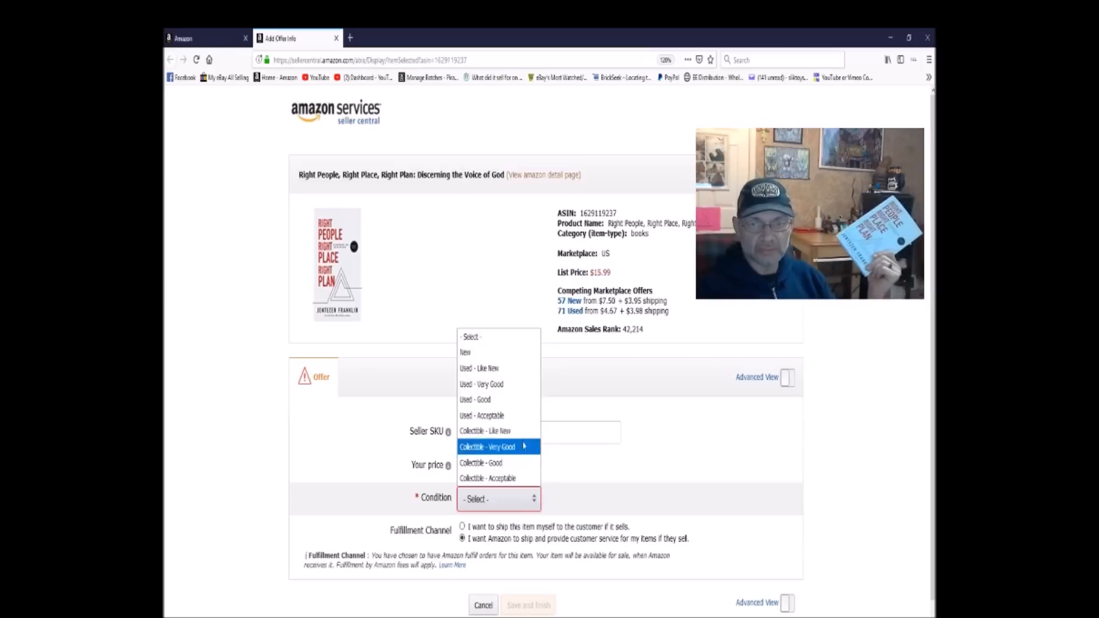
click(509, 385)
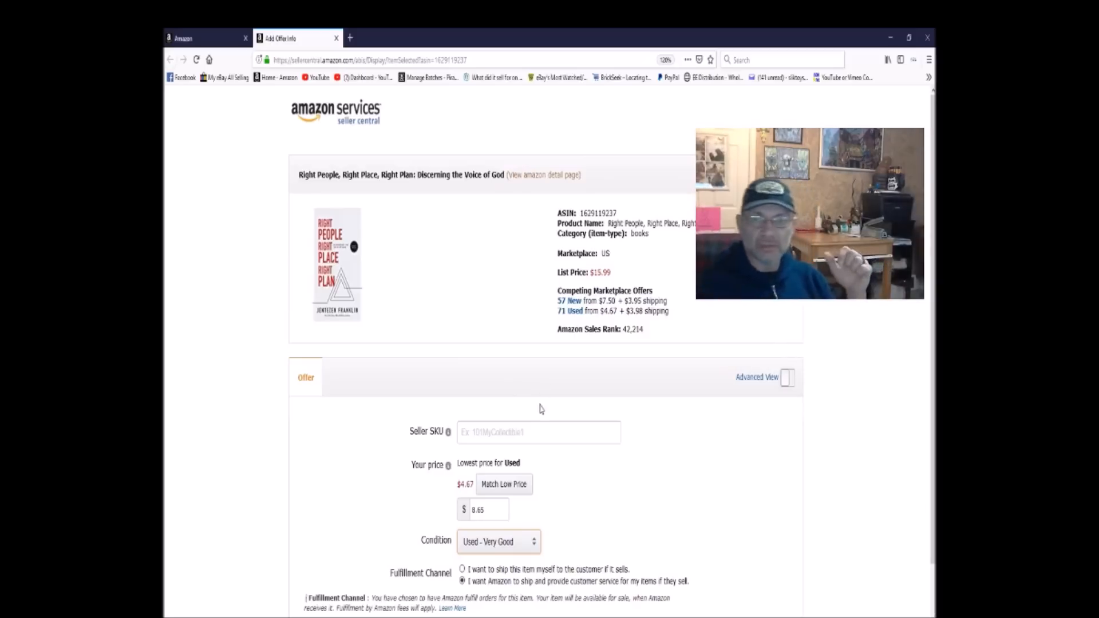
Examine the offer's optional fields in Advanced View, including offer image, sale price and condition note, and return to the basic view
click(486, 436)
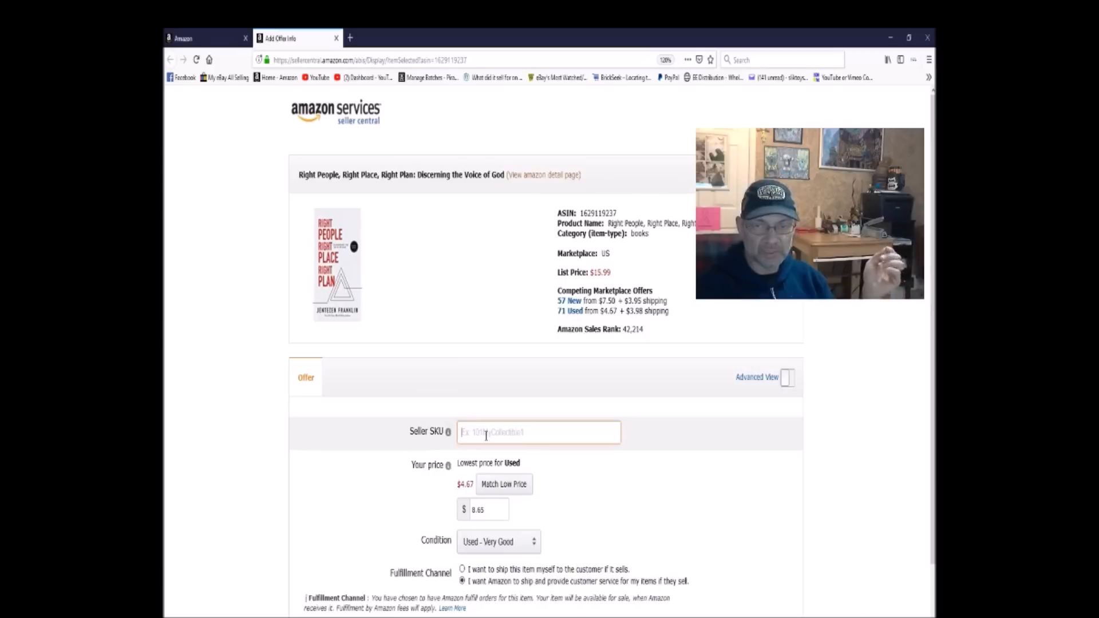
scroll(486, 433, down, 3)
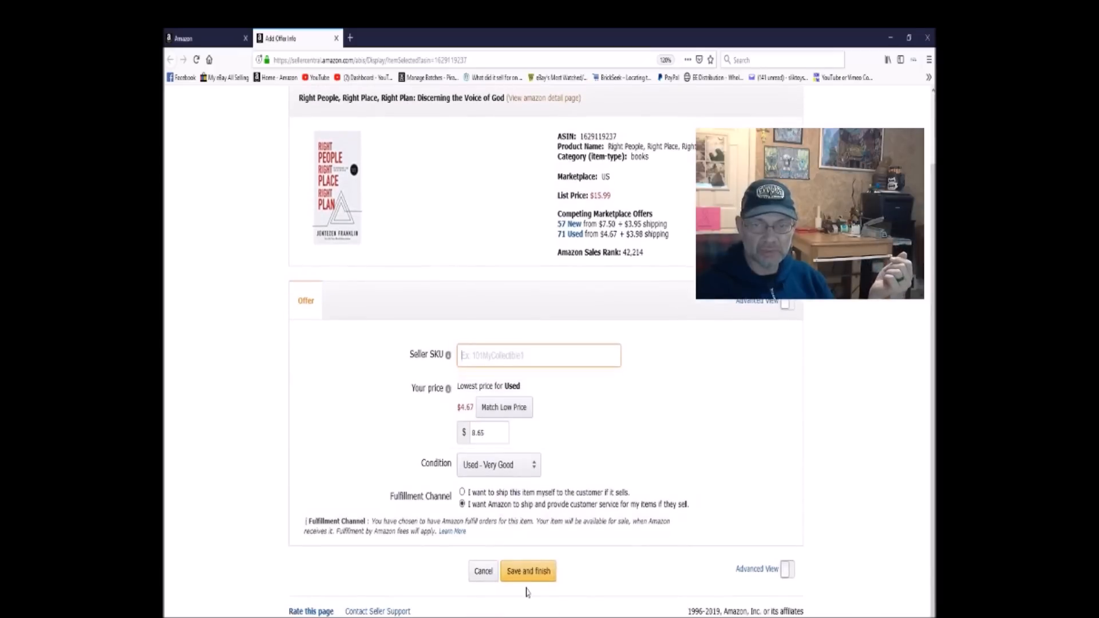
click(528, 572)
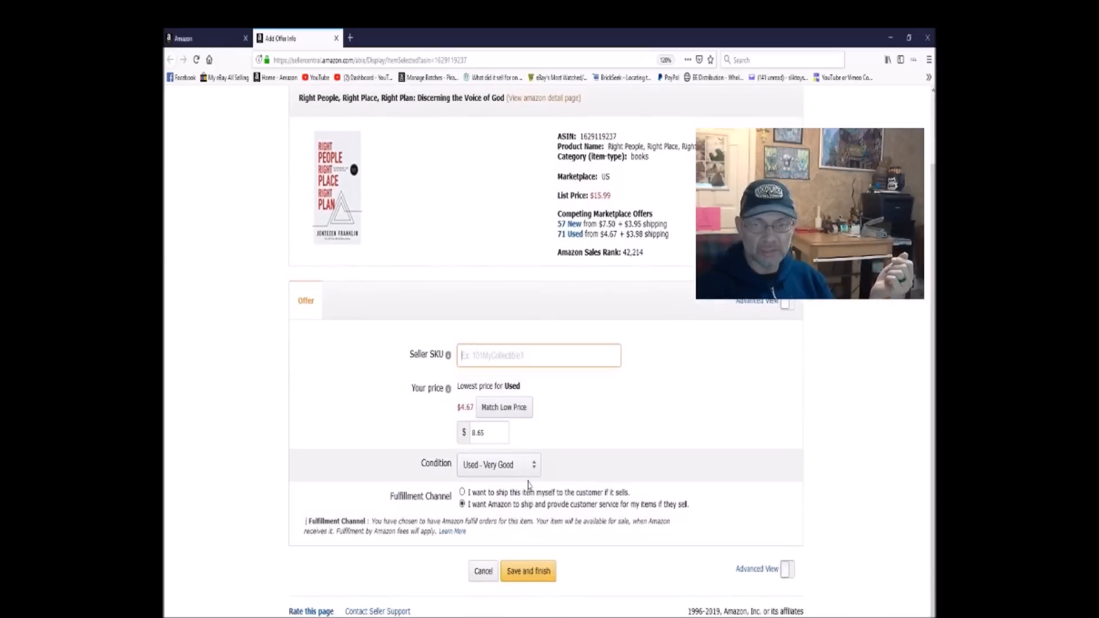
click(786, 307)
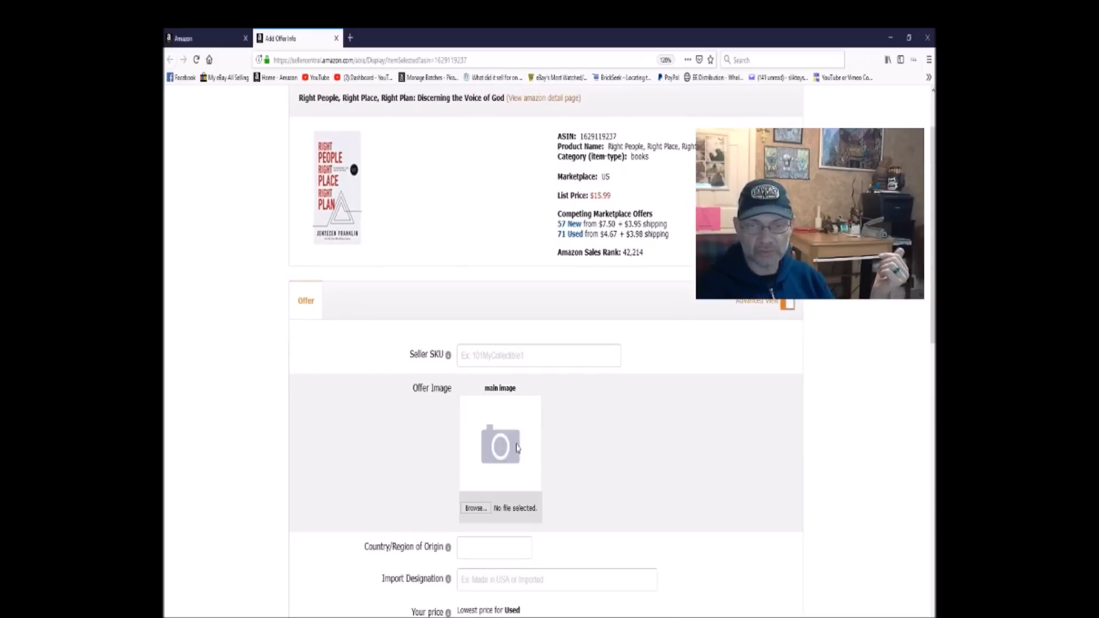
scroll(511, 443, down, 5)
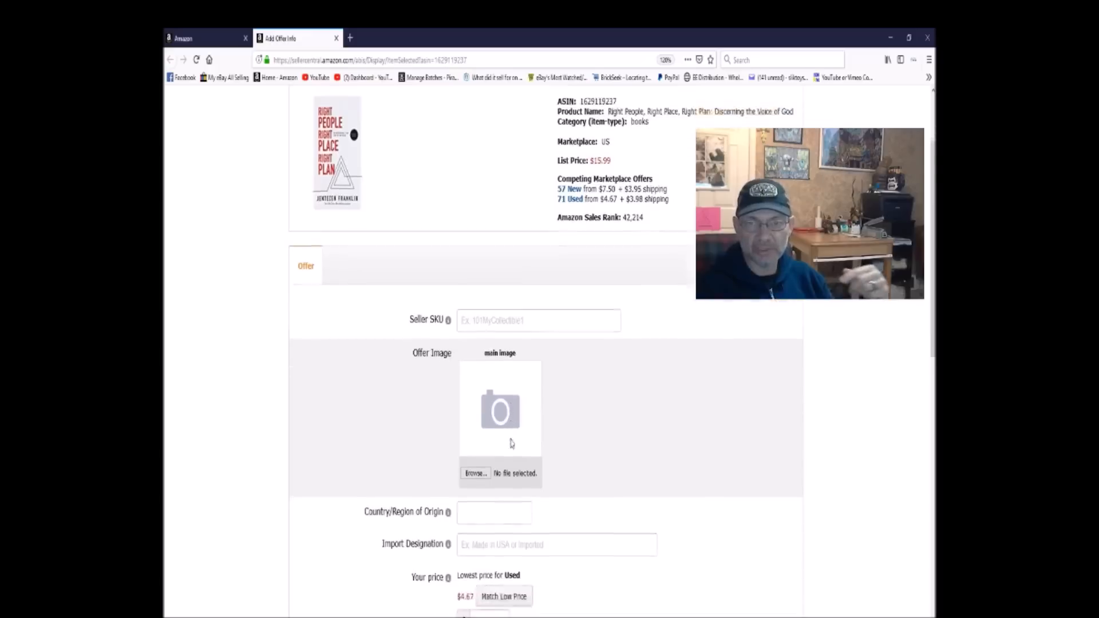
scroll(511, 444, down, 3)
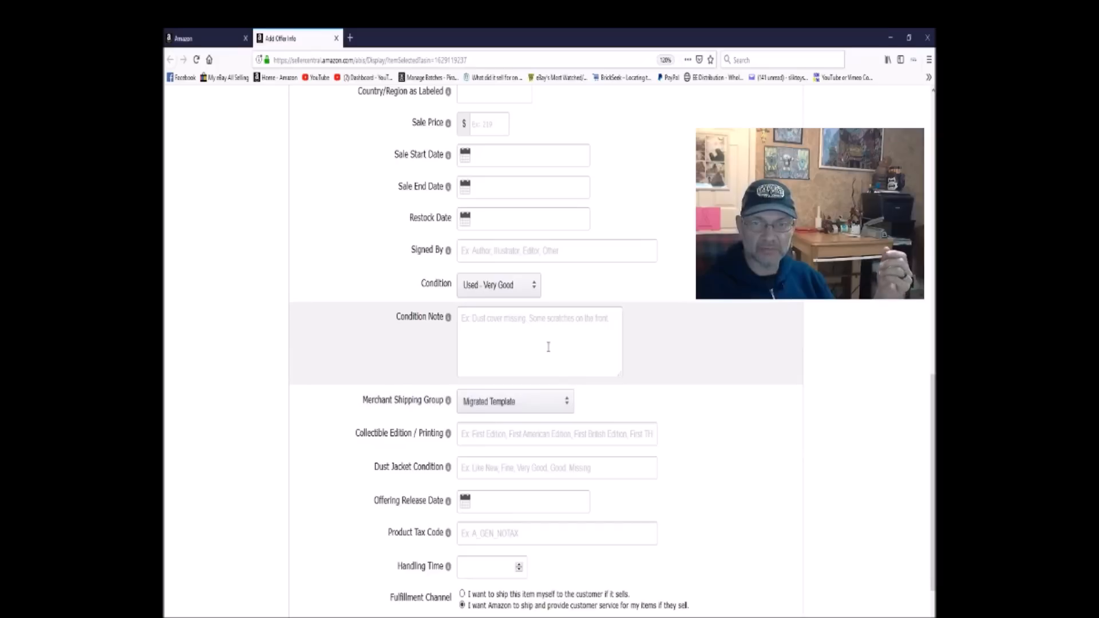
scroll(548, 347, up, 10)
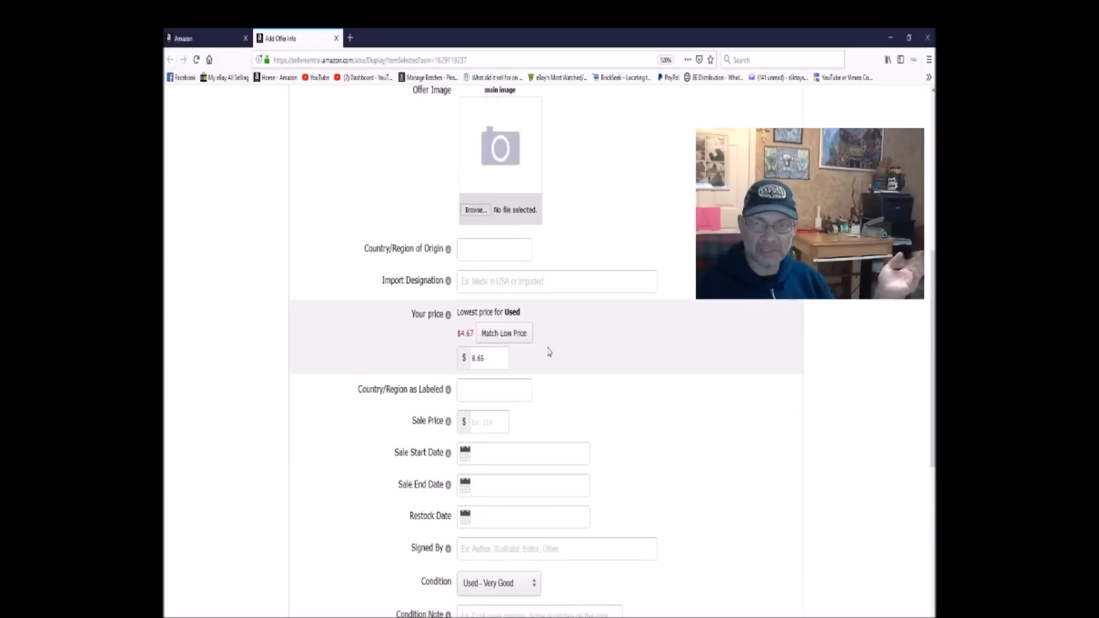
scroll(548, 347, down, 10)
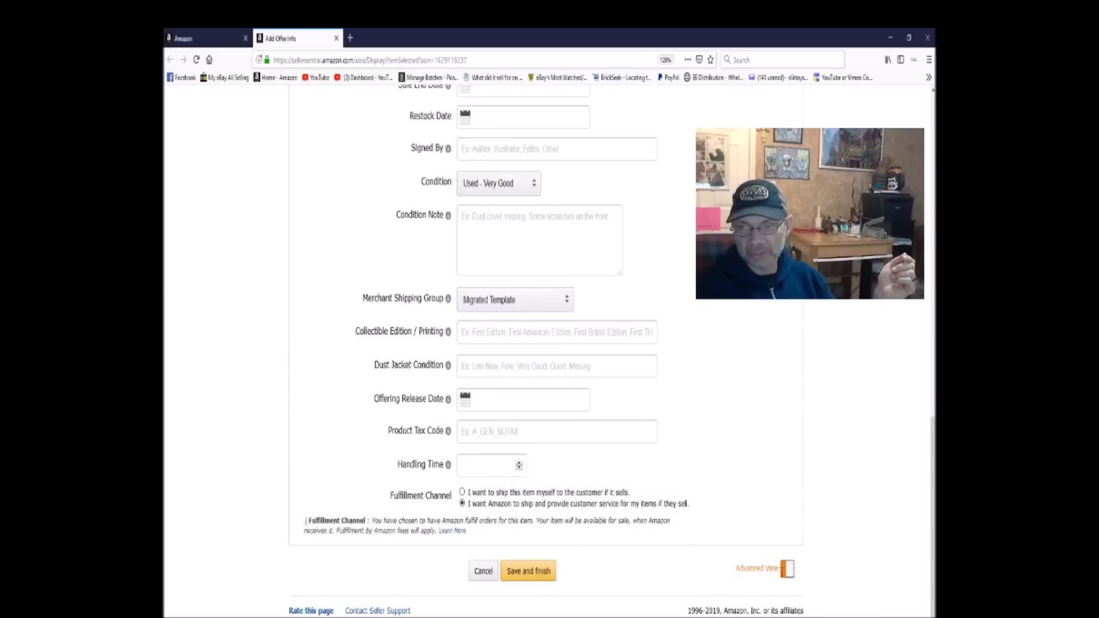
click(788, 572)
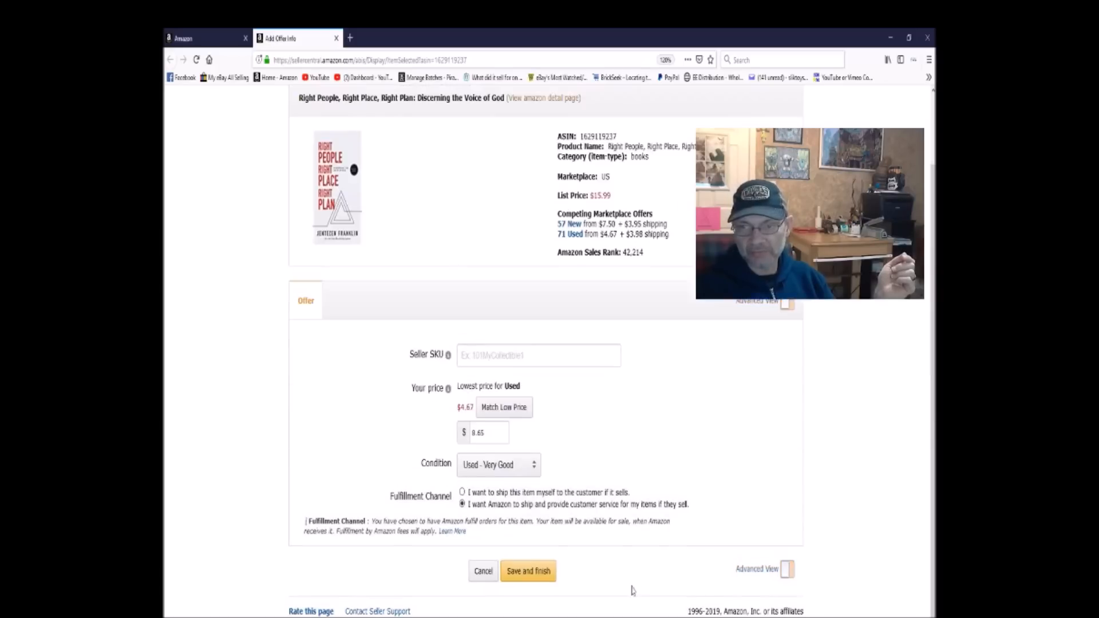
Save the used offer, confirm its barcode type, and close the shipping plan page without creating a plan
click(544, 577)
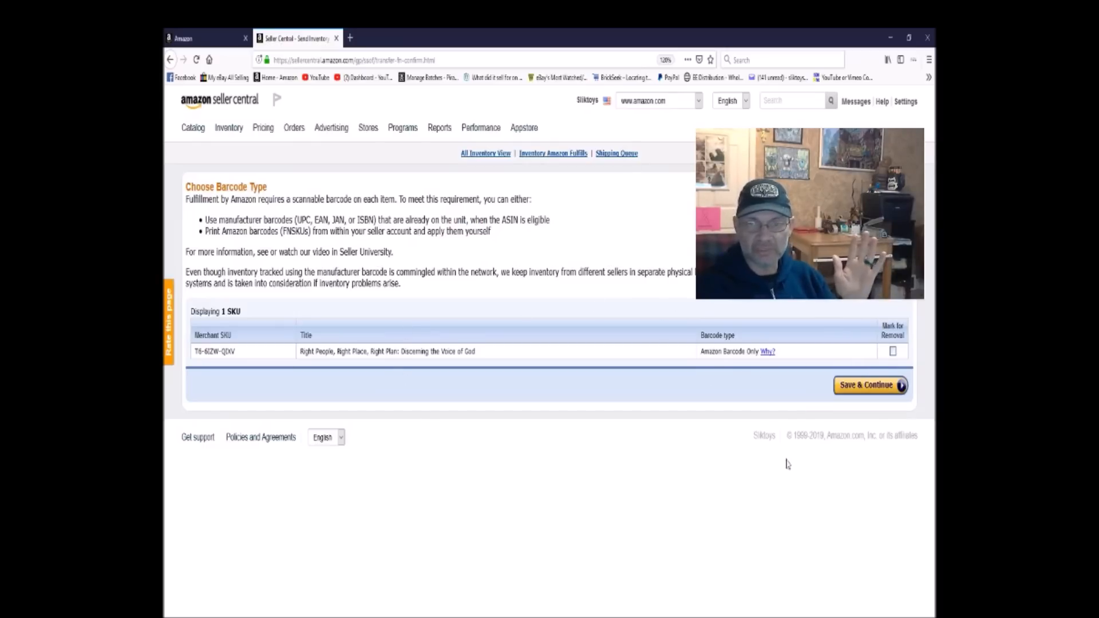
click(858, 386)
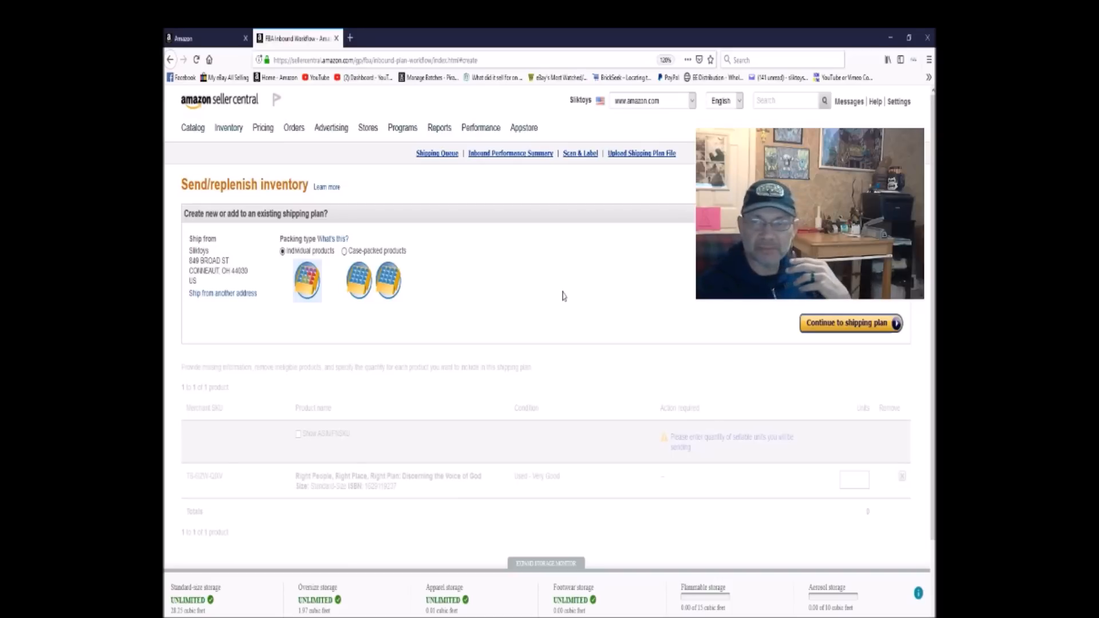
click(336, 38)
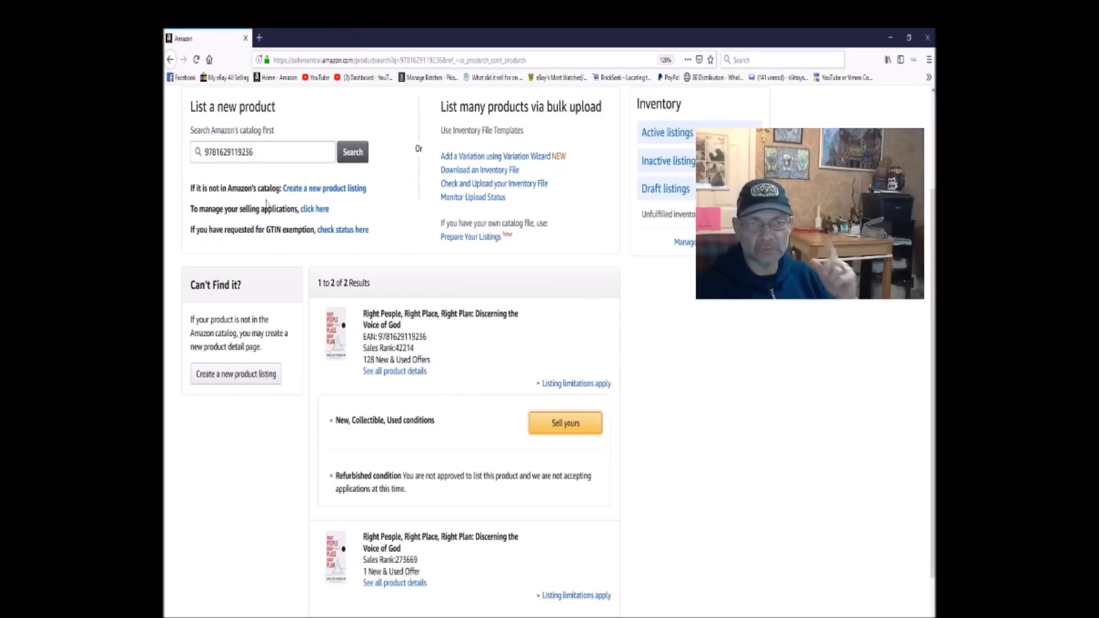
double_click(262, 149)
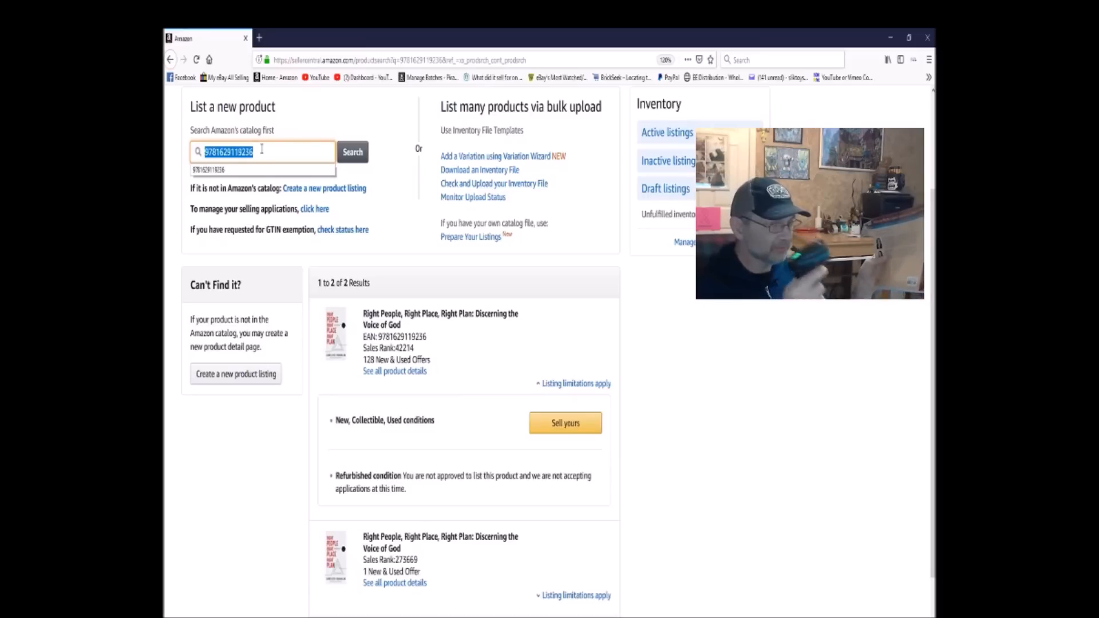
text(9780325047386)
key(Return)
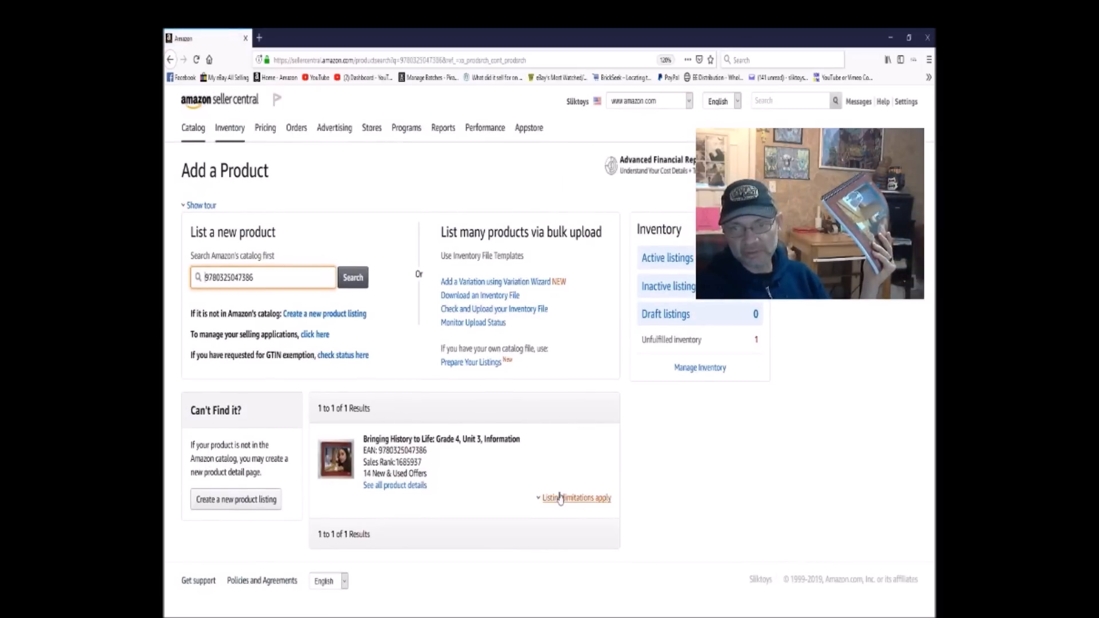
click(574, 498)
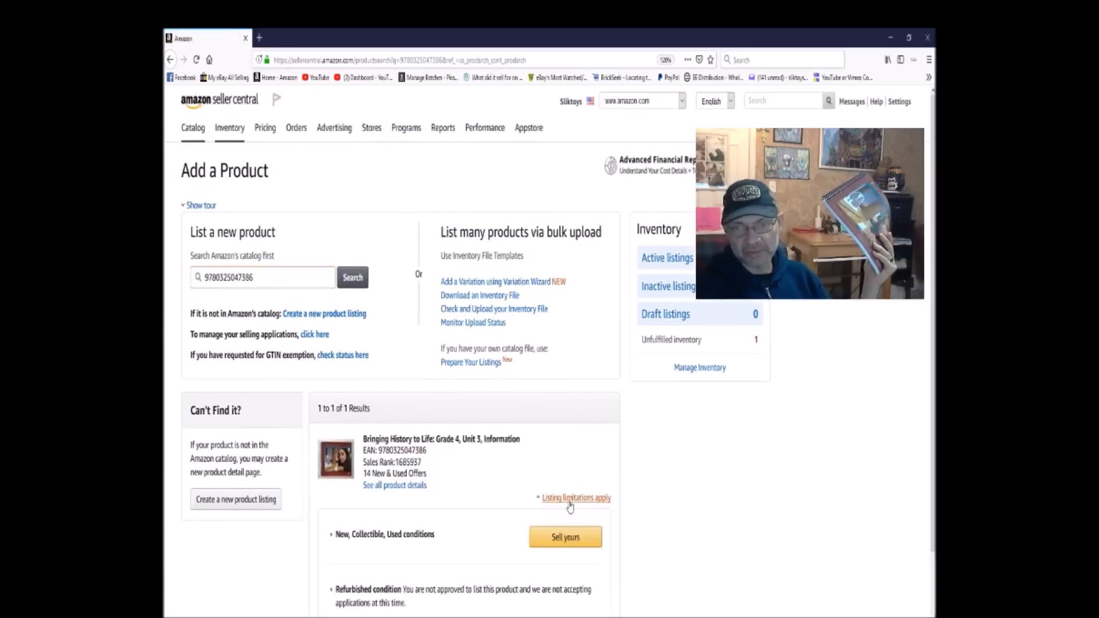
Copy the 69.89 price from the book's Amazon detail page and close that page
click(394, 486)
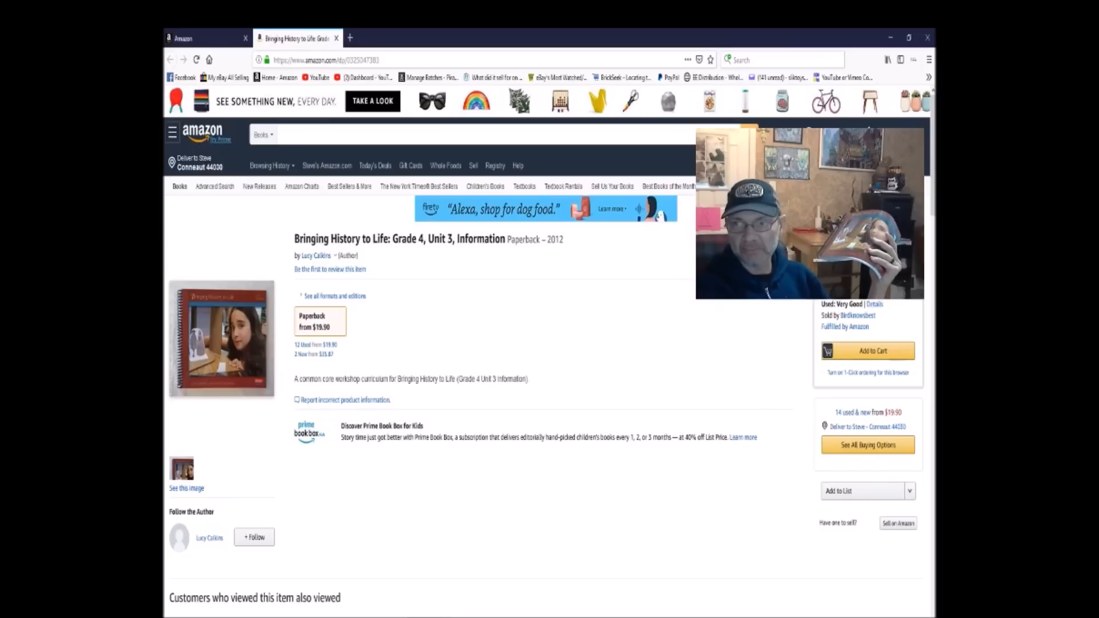
right_click(904, 267)
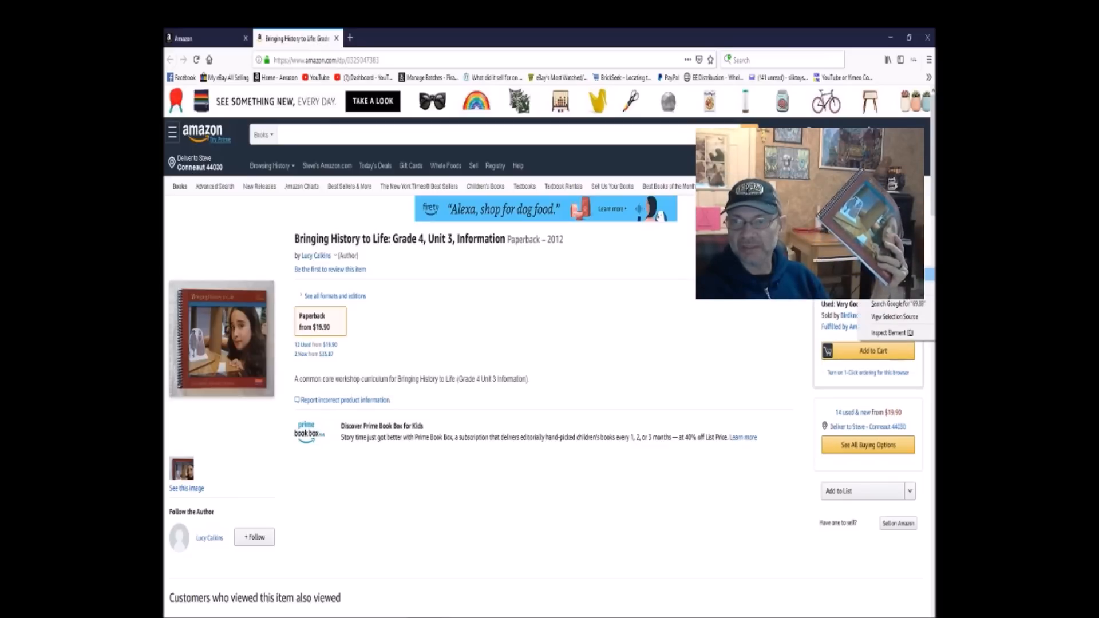
click(885, 274)
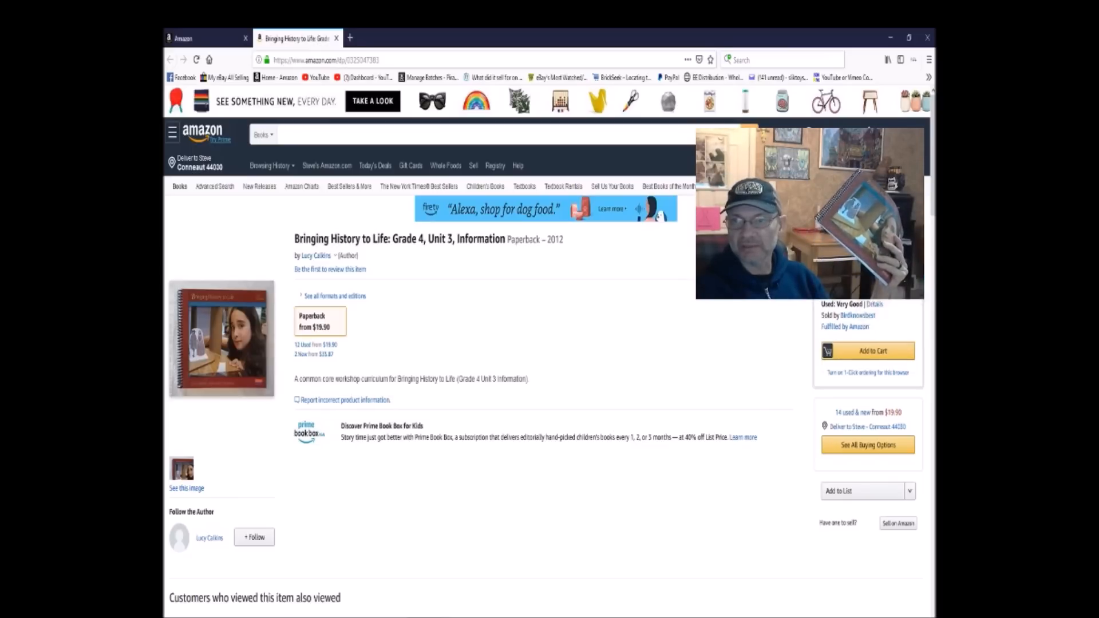
click(337, 39)
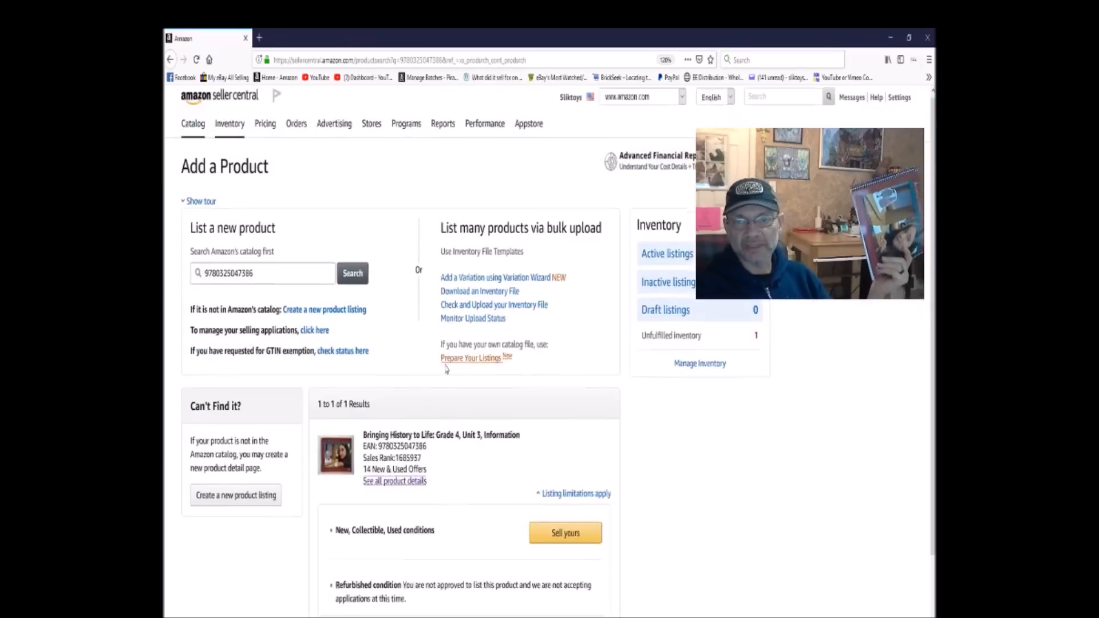
Start an offer for "Bringing History to Life: Grade 4, Unit 3, Information" and paste in the price of $69.89
scroll(334, 117, down, 3)
click(572, 447)
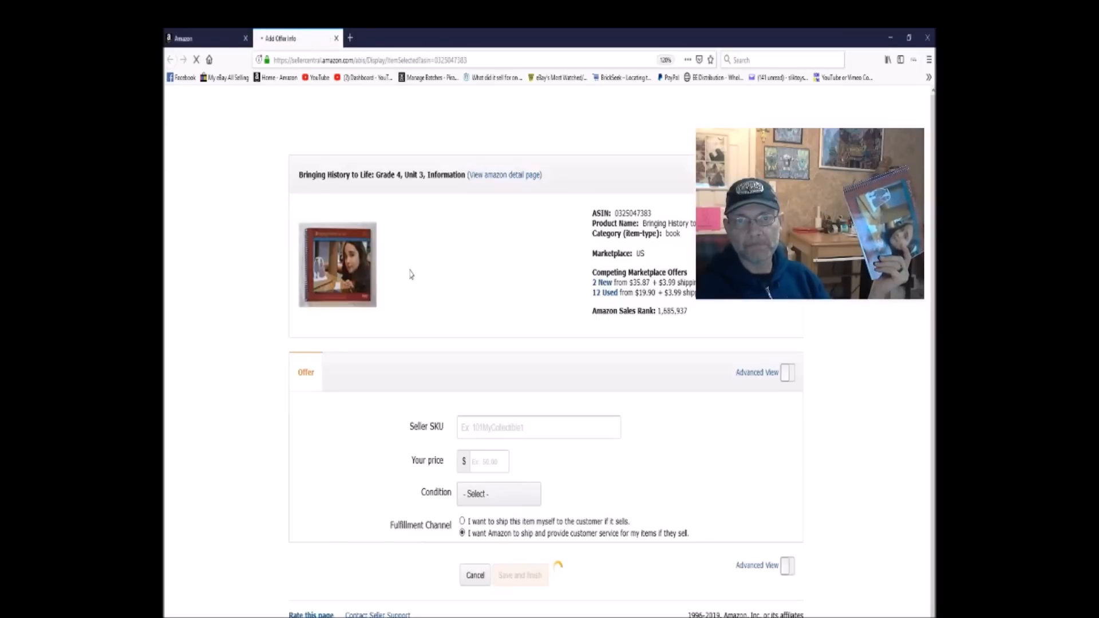
right_click(493, 462)
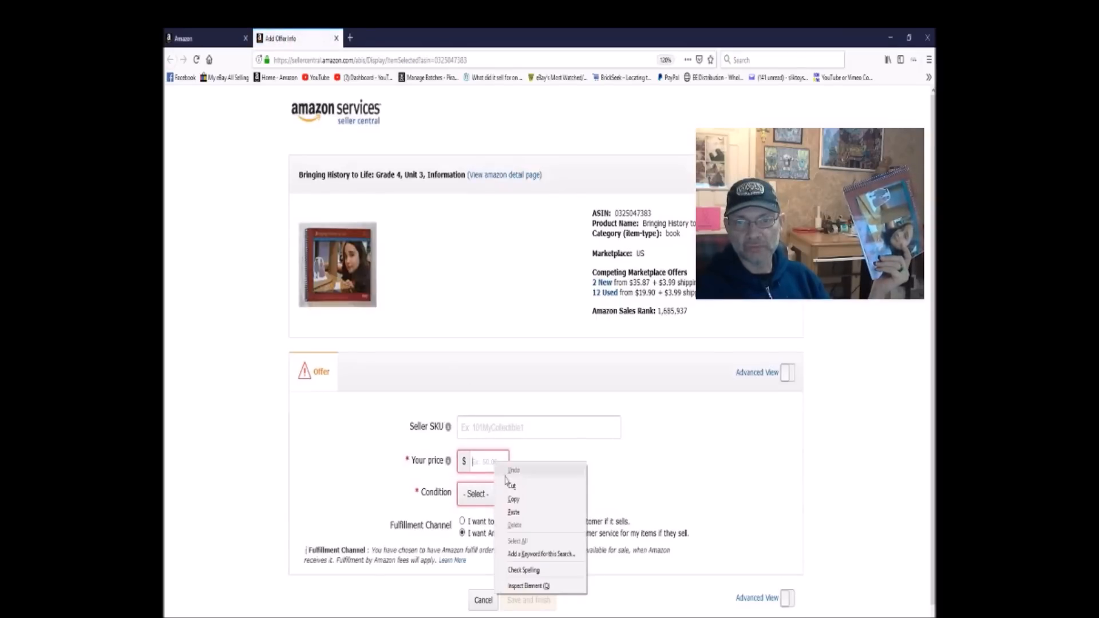
click(518, 514)
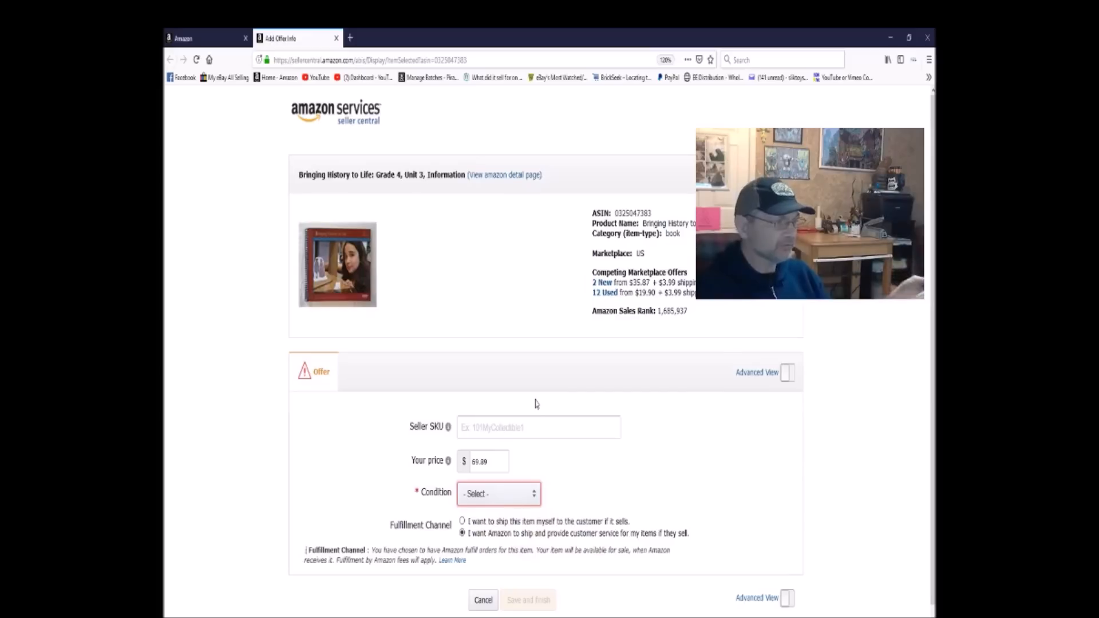
Add the condition note "Small crease in front cover." in the offer's Advanced View
scroll(589, 417, down, 2)
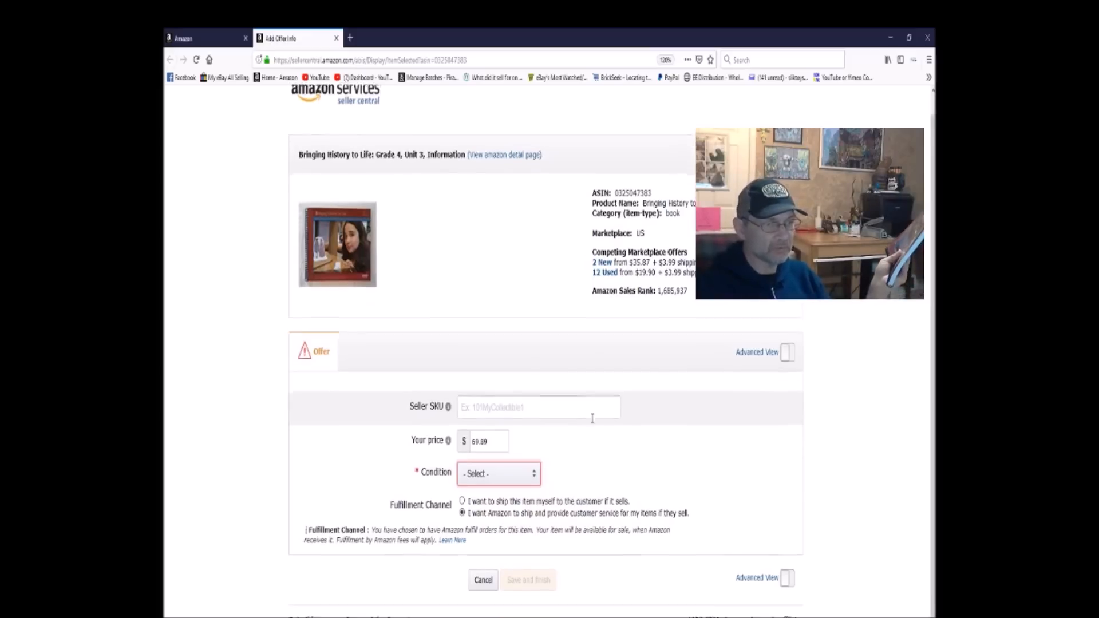
click(787, 344)
scroll(473, 471, down, 5)
click(486, 489)
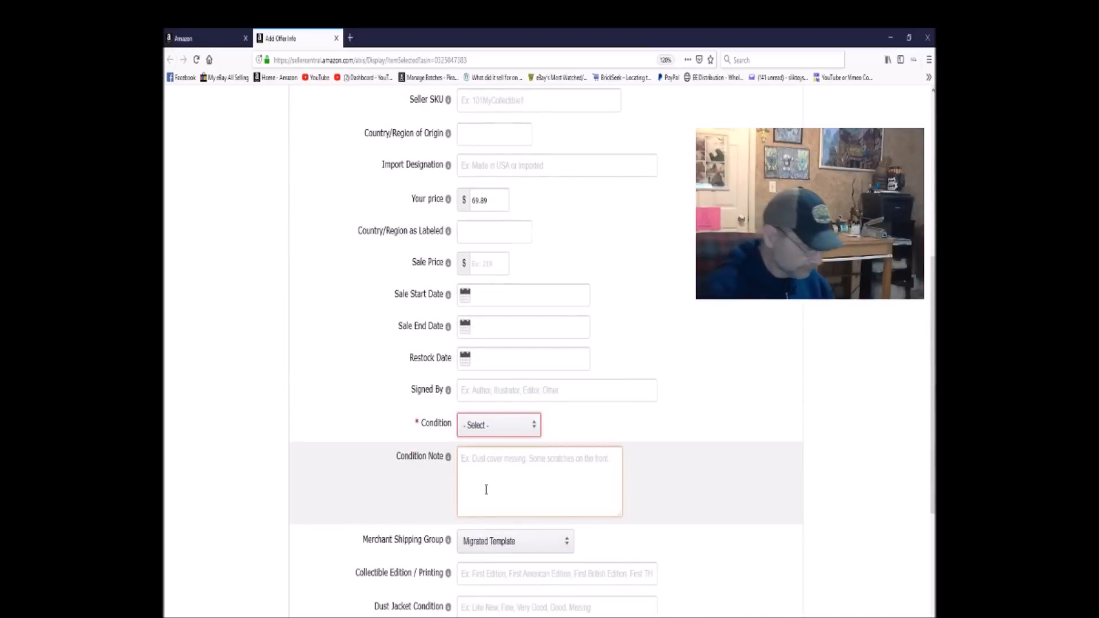
text(Small crease i)
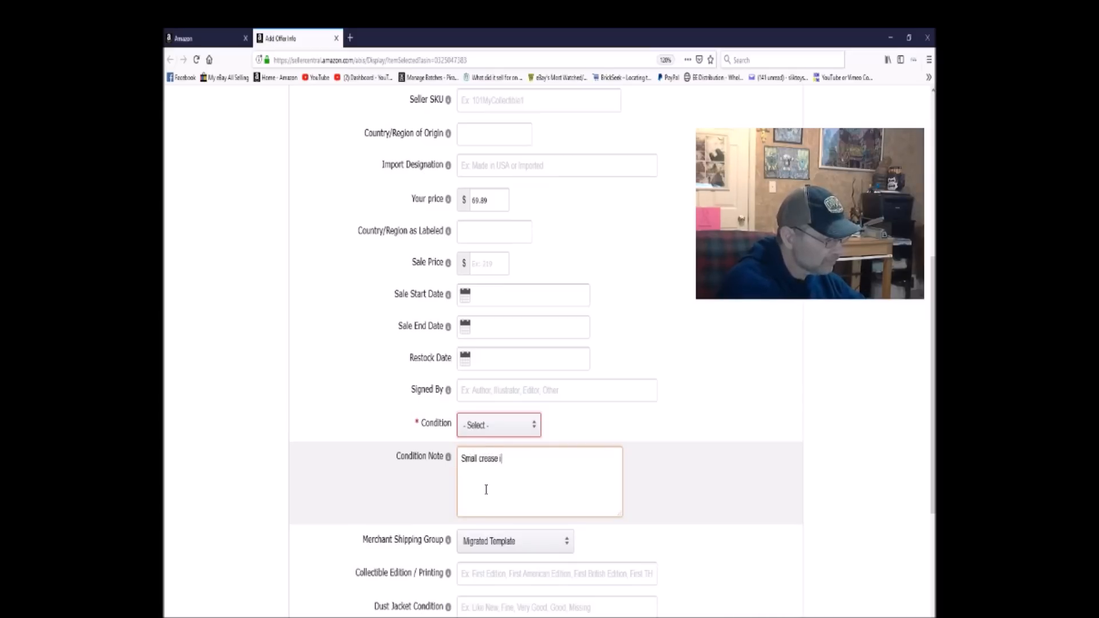
text(n front cover.)
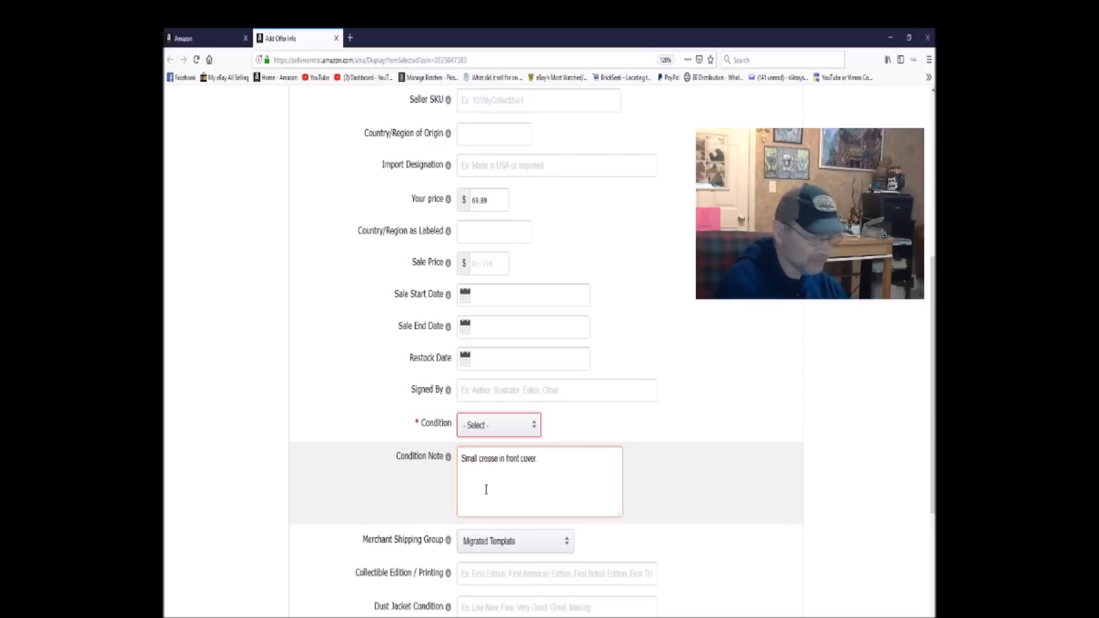
Return to the basic view, set the condition to Used - Good, and save the offer
scroll(560, 409, down, 4)
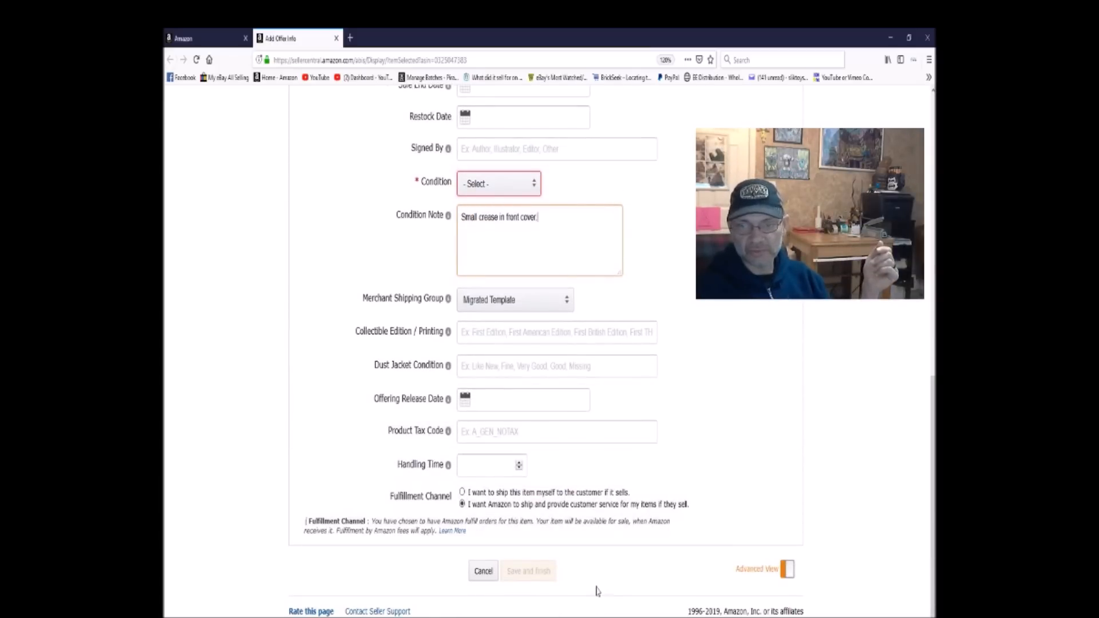
scroll(613, 454, up, 6)
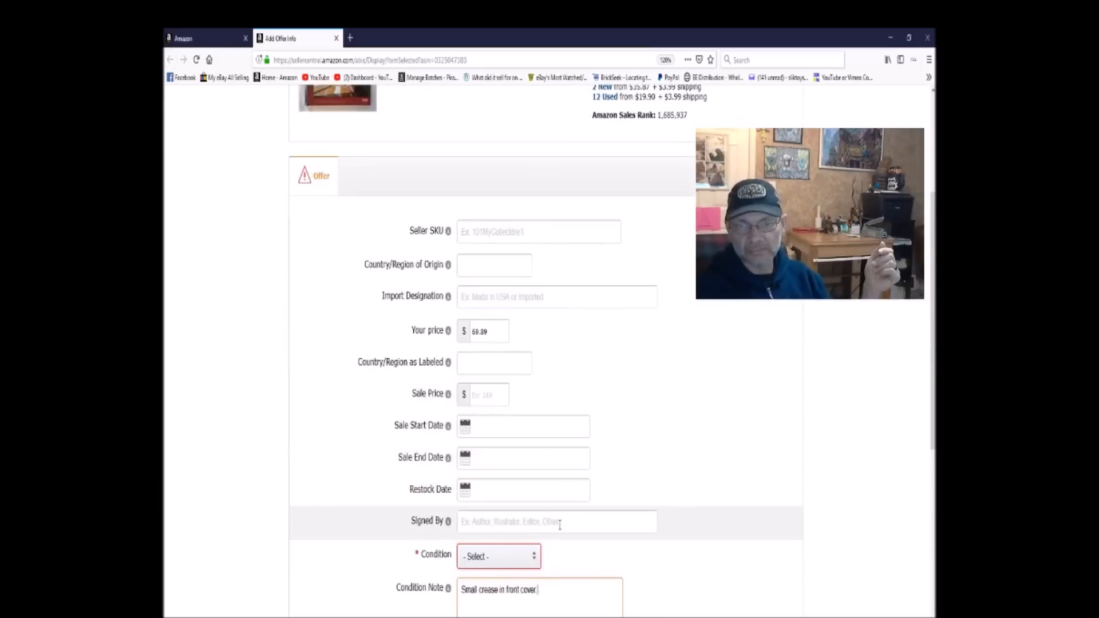
click(787, 177)
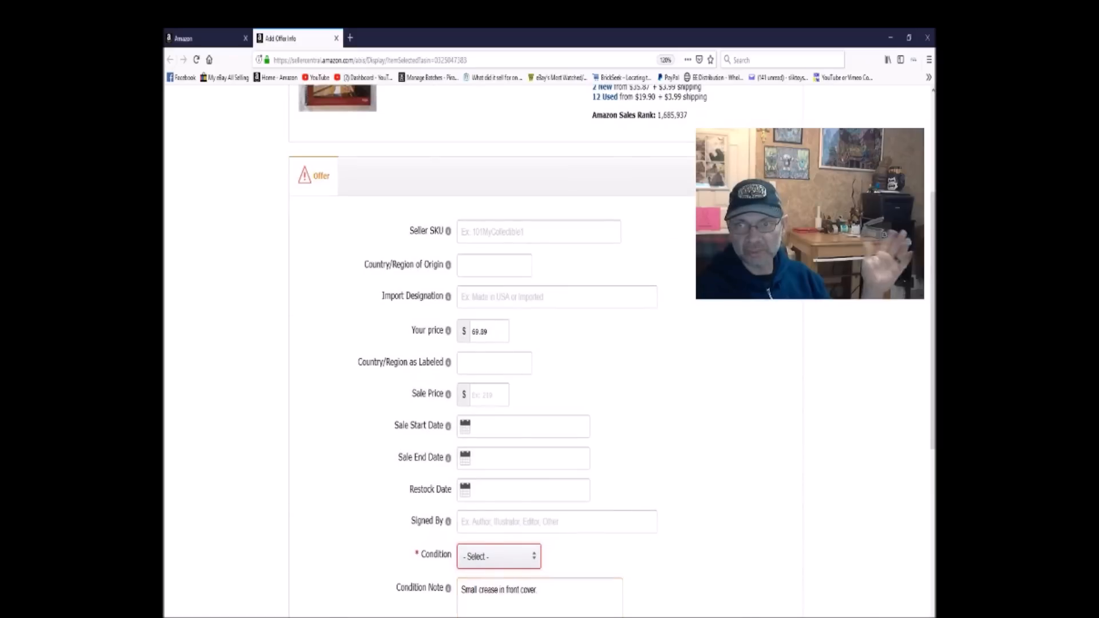
click(524, 465)
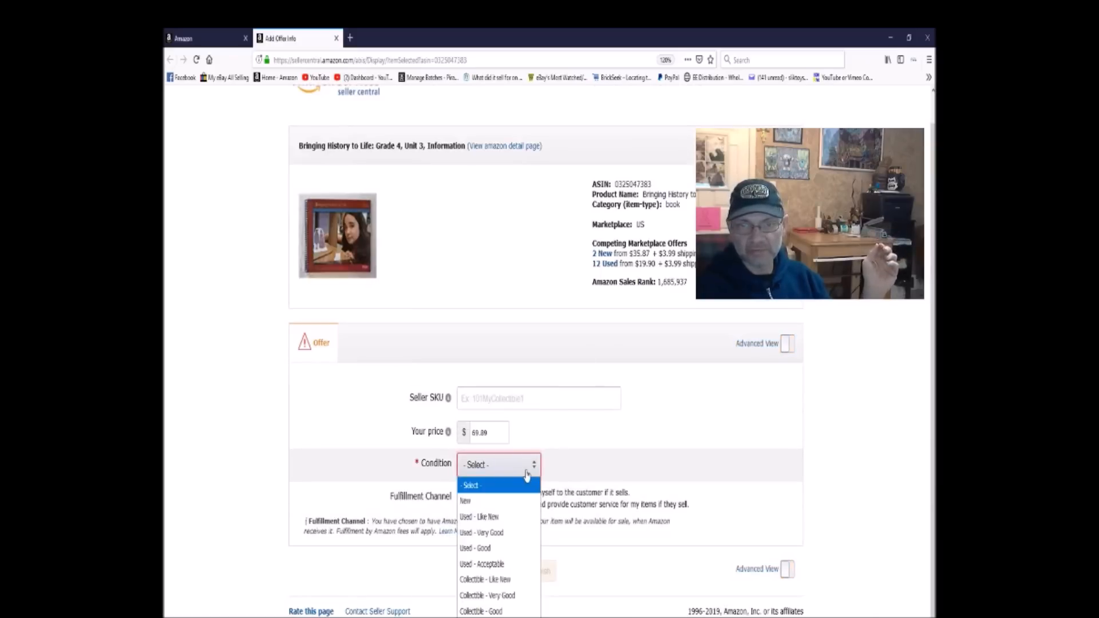
click(518, 548)
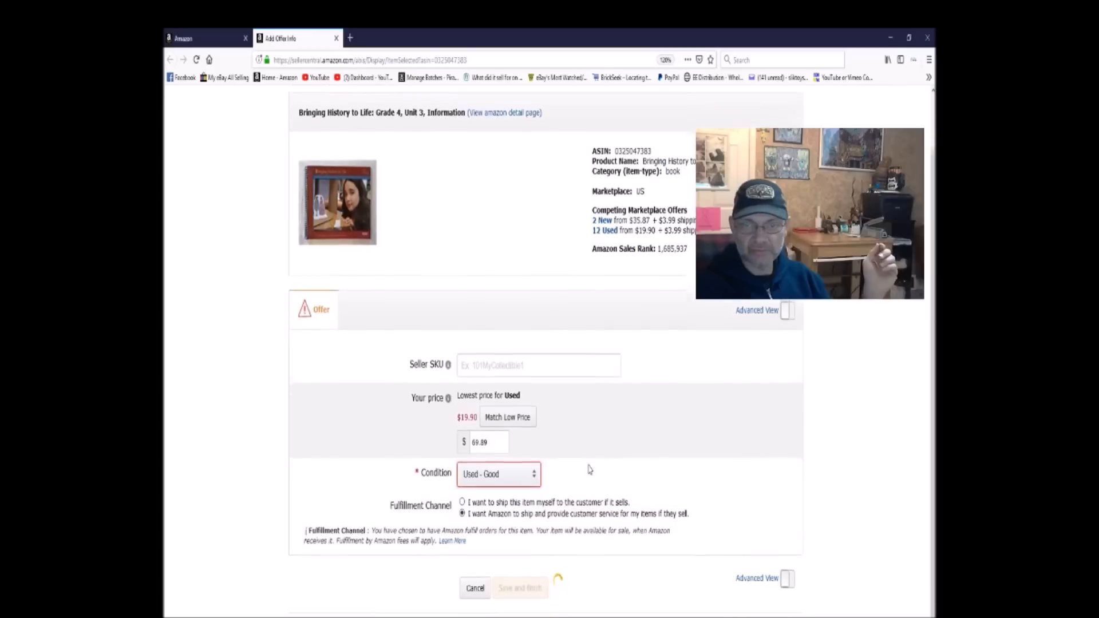
click(528, 571)
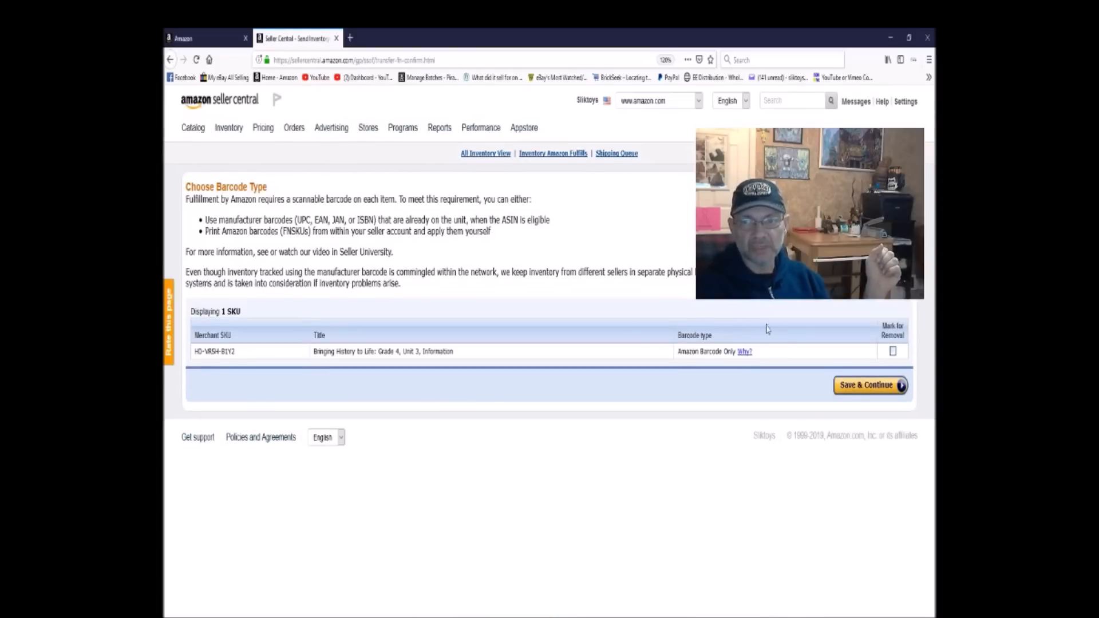
Confirm the barcode type, submit the dangerous goods information with No for batteries and regulated goods, and close the shipping plan page
click(845, 396)
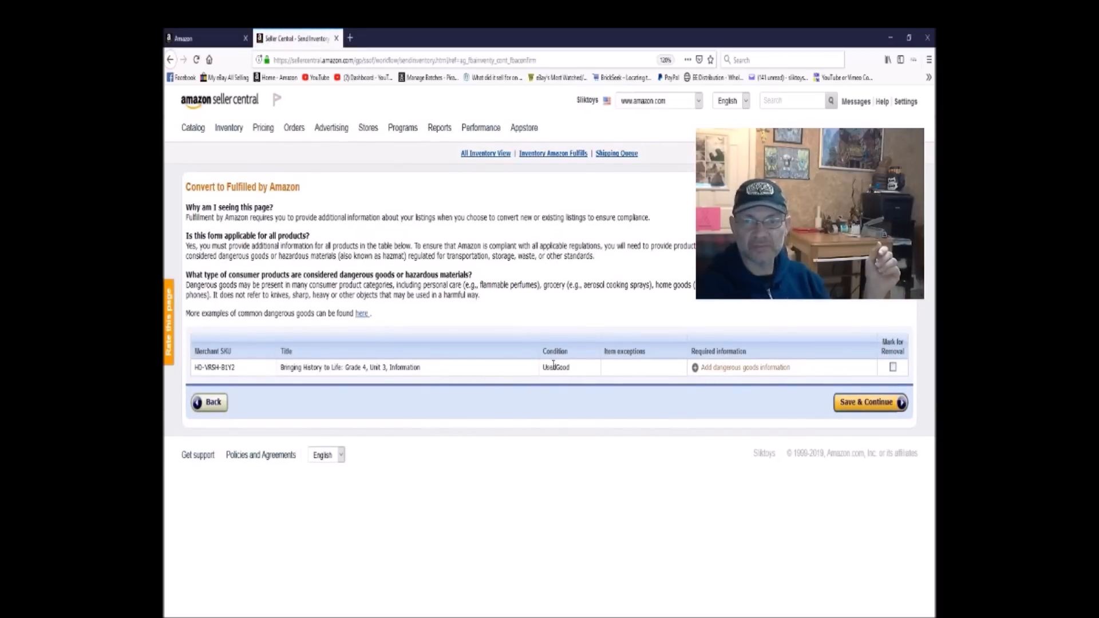
click(715, 369)
scroll(663, 365, down, 2)
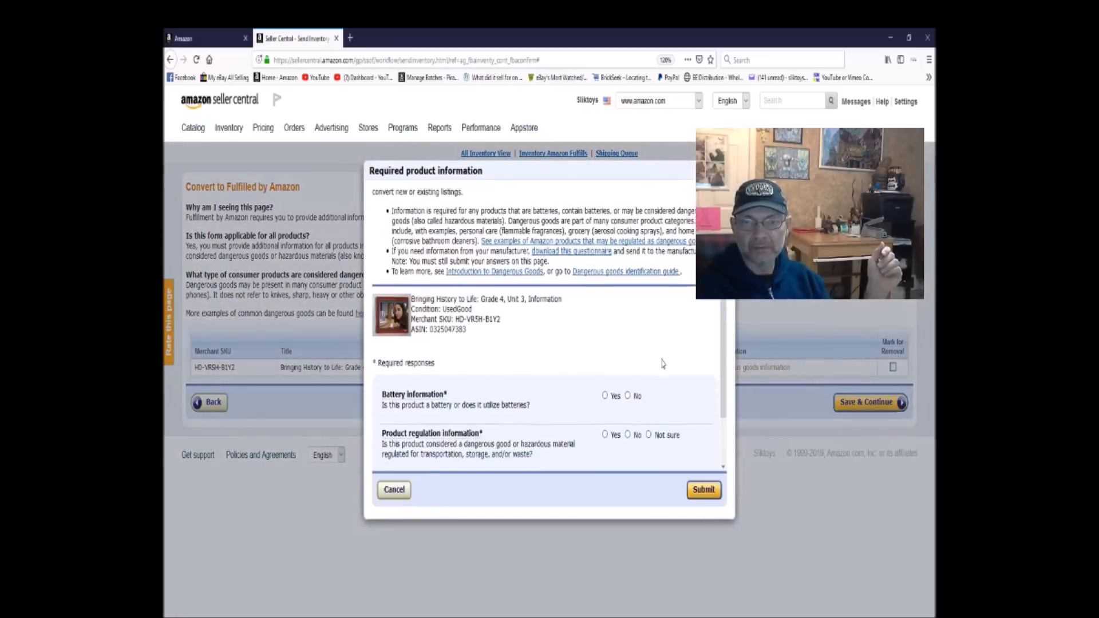
mouse_move(387, 402)
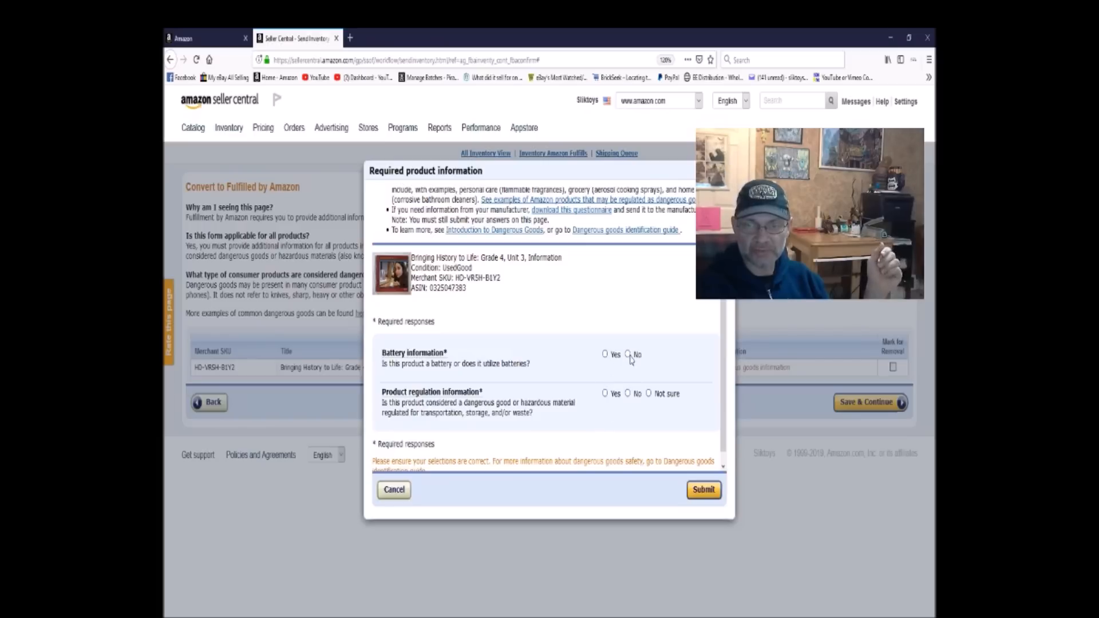
click(628, 395)
click(698, 493)
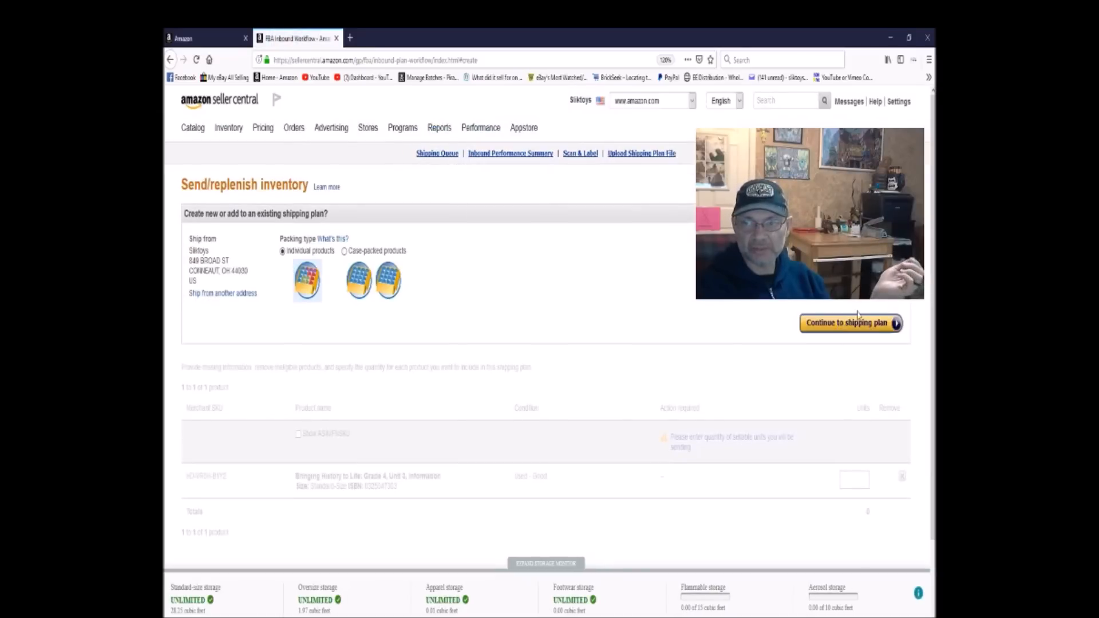
click(336, 38)
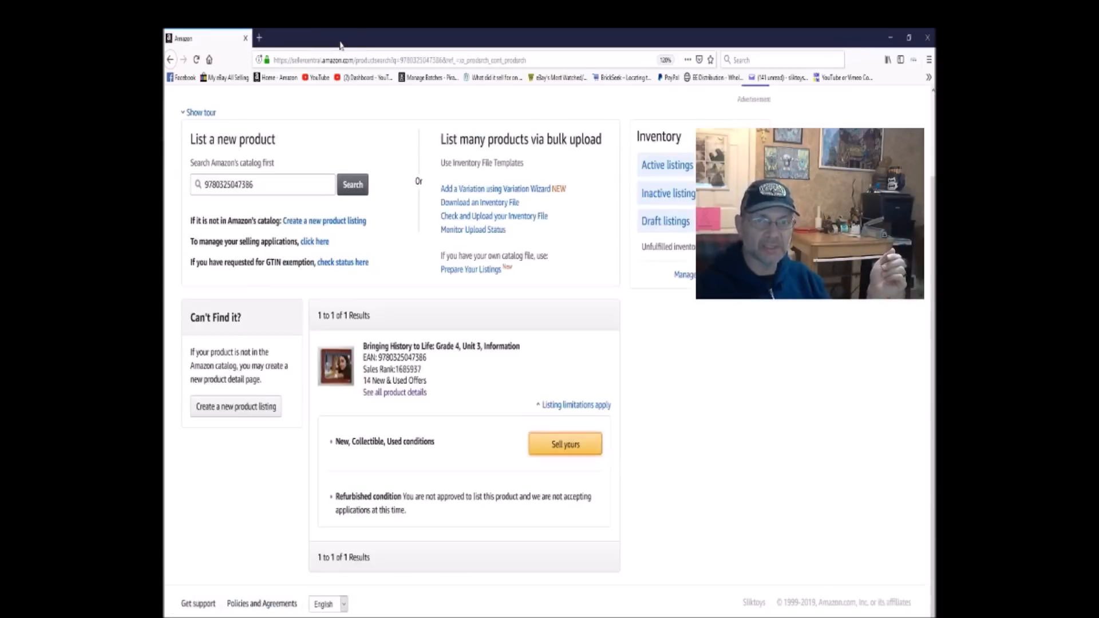
double_click(272, 185)
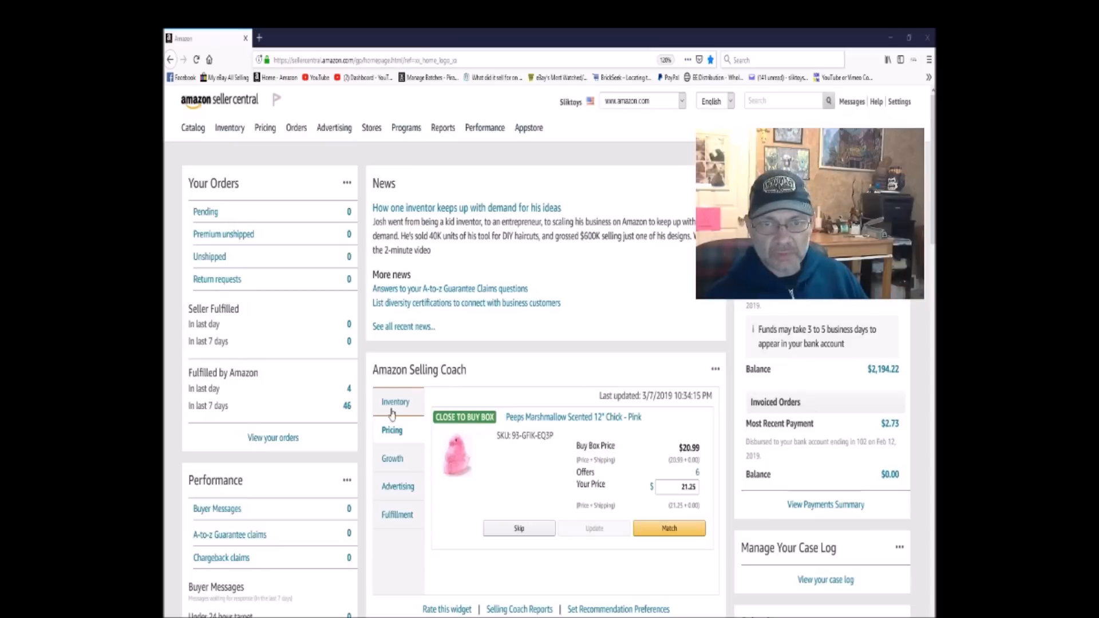
Skip the Amazon Selling Coach pricing suggestion for the pink Peeps Marshmallow Scented 12" Chick
click(519, 528)
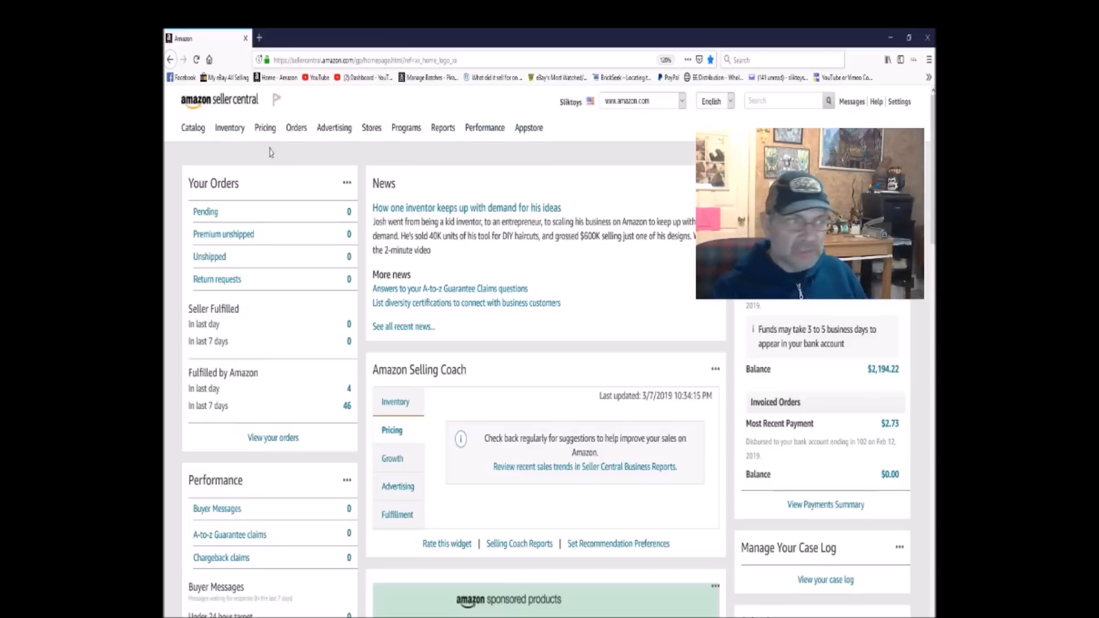
Open Manage Inventory and review the newly created book listings with their conditions, prices and fee previews
mouse_move(231, 124)
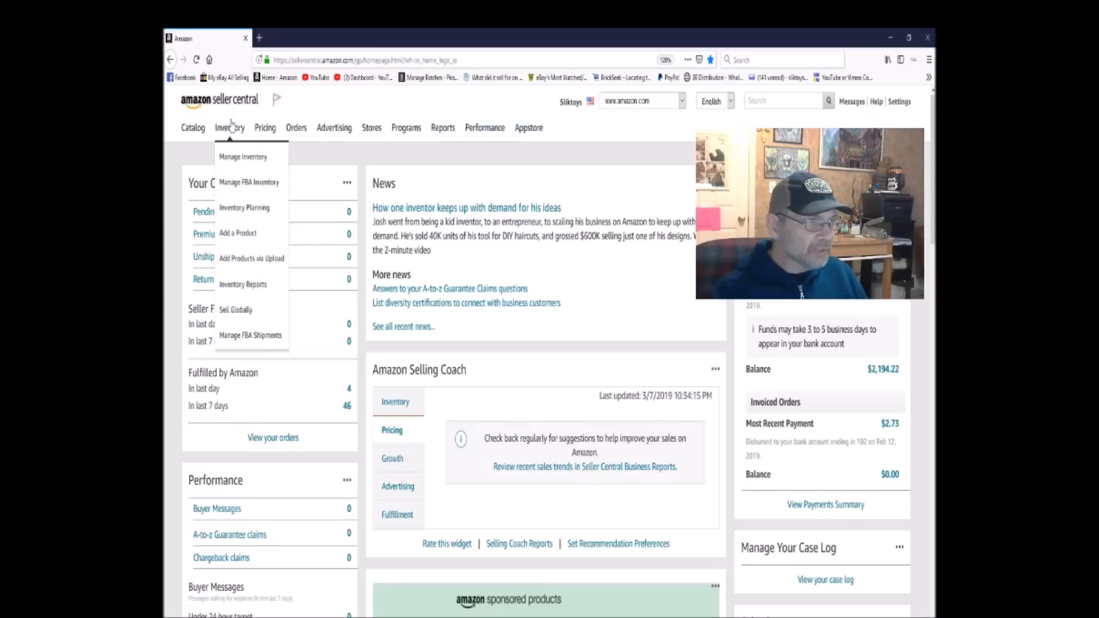
click(239, 158)
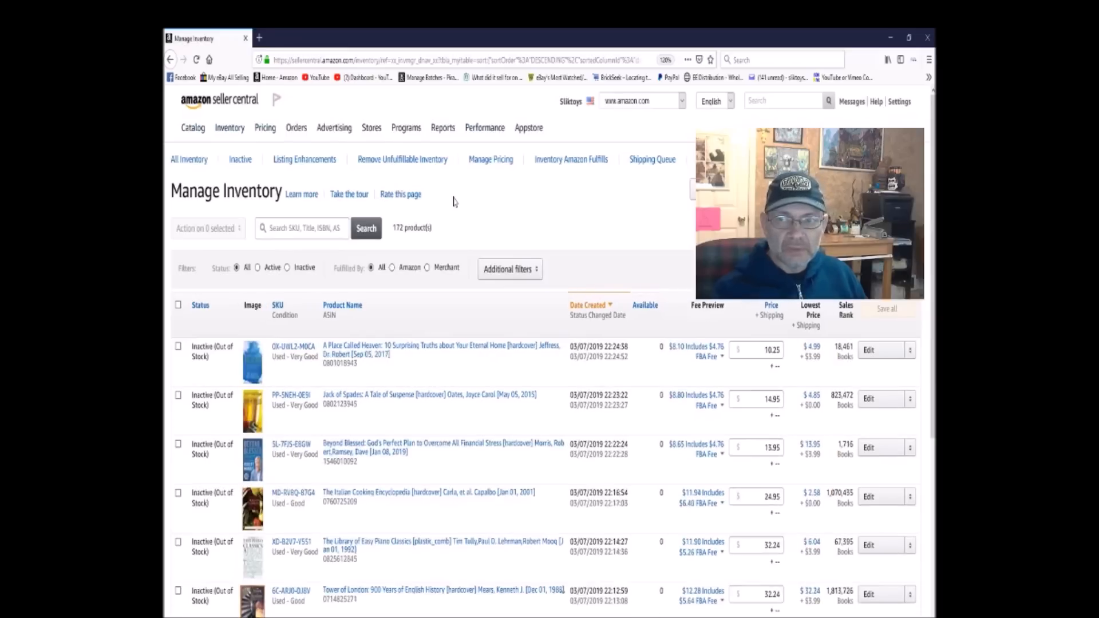
scroll(282, 342, down, 4)
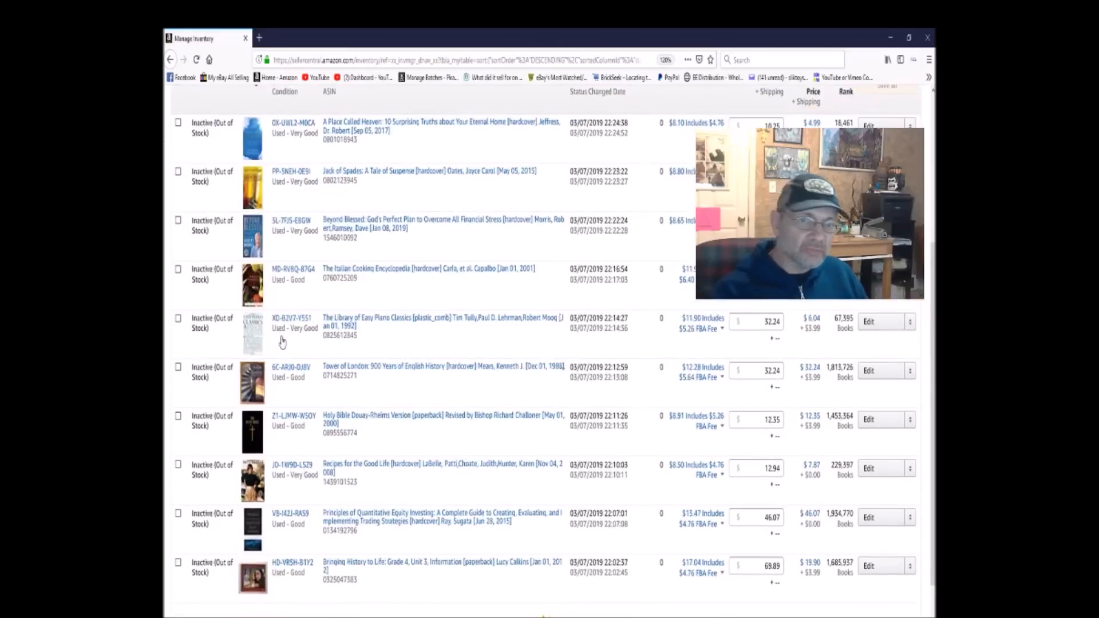
scroll(282, 341, down, 2)
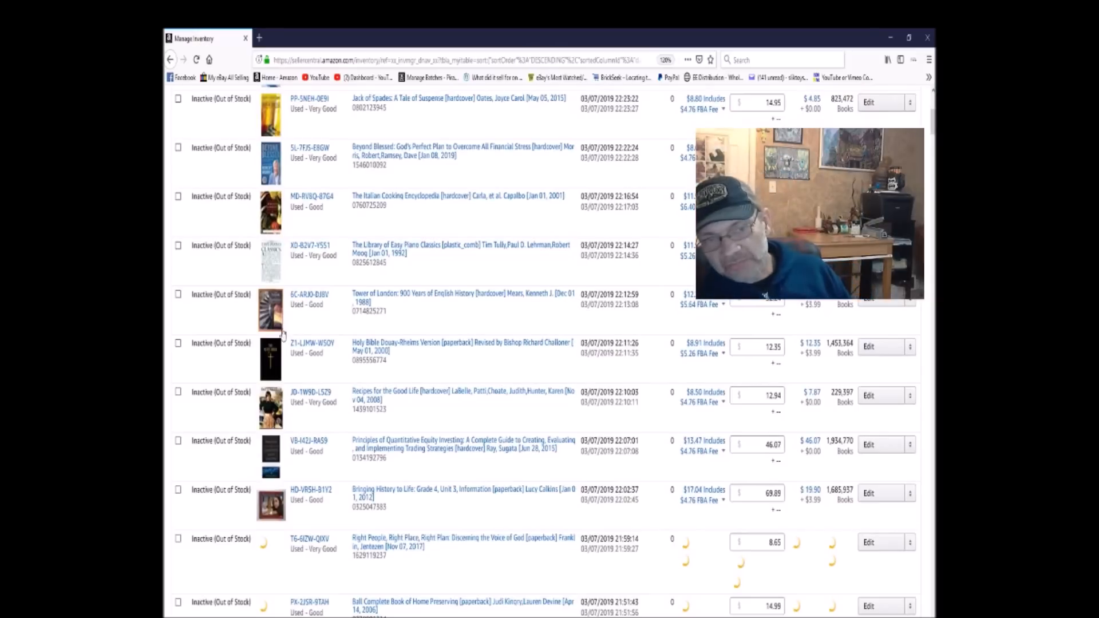
scroll(284, 418, down, 3)
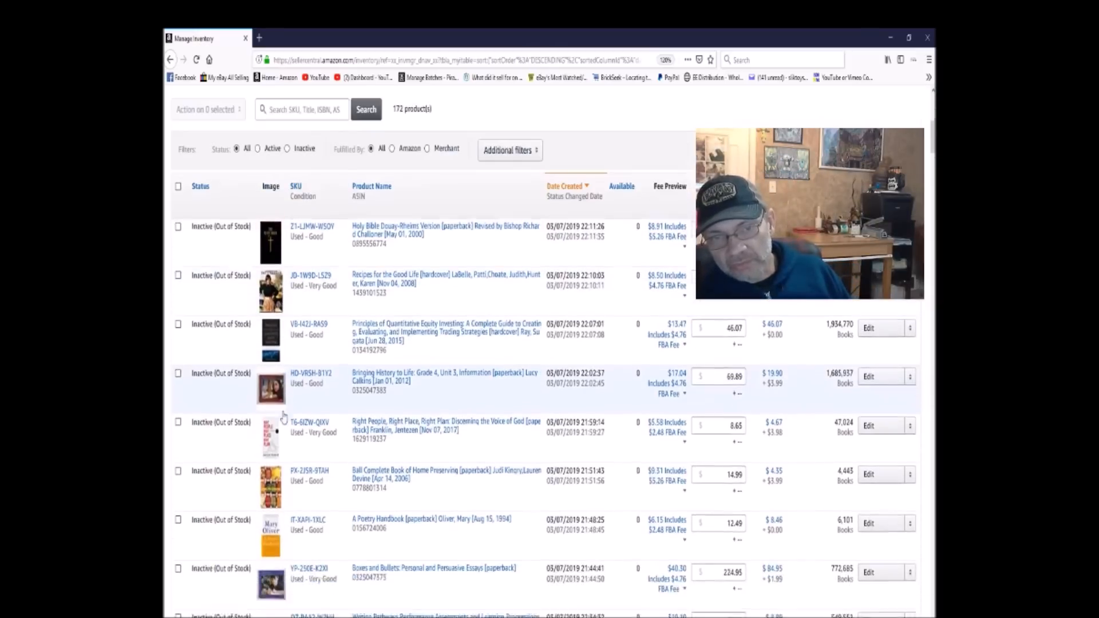
Select the used book listings from Guide to the Common Core Writing Workshop up to Principles of Quantitative Equity Investing
scroll(283, 418, down, 3)
scroll(283, 418, up, 2)
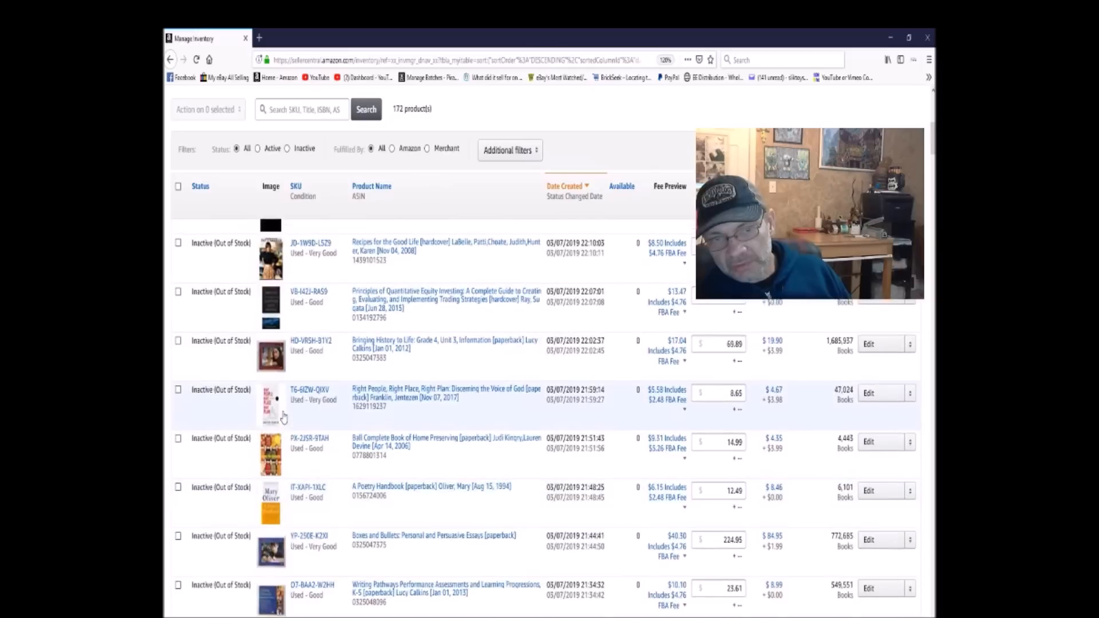
scroll(284, 418, down, 1)
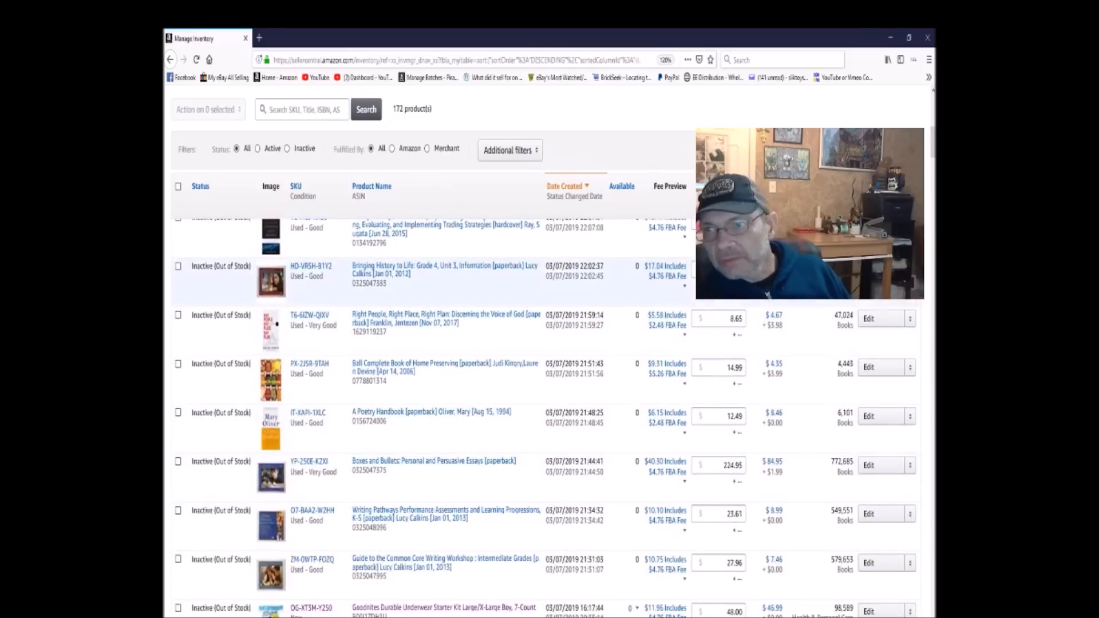
drag(933, 142, 933, 138)
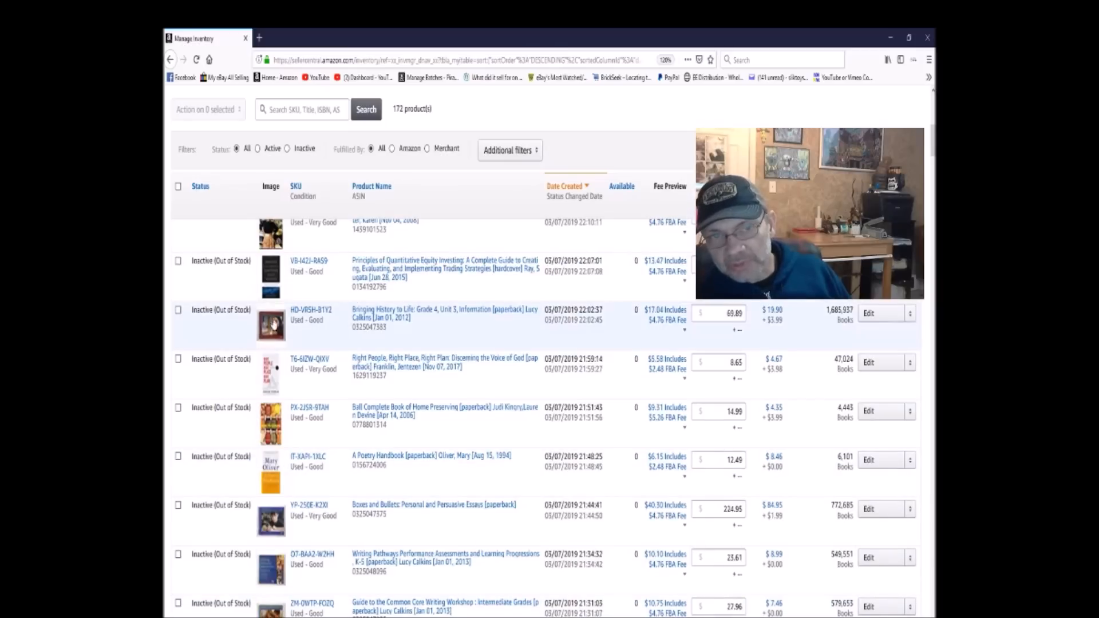
click(178, 603)
click(178, 554)
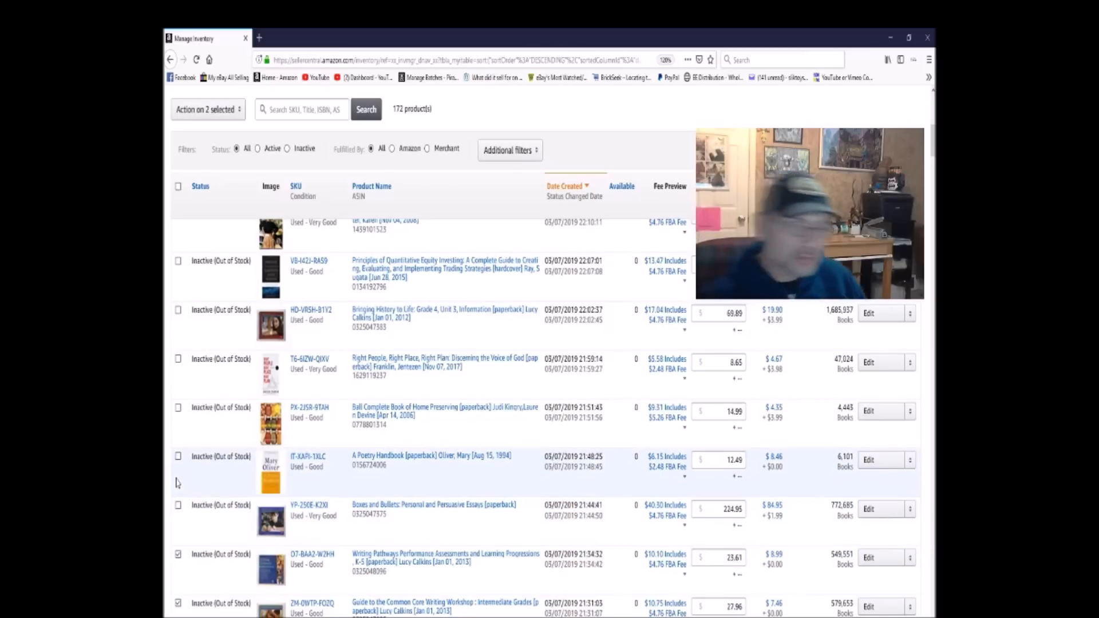
click(178, 505)
click(178, 458)
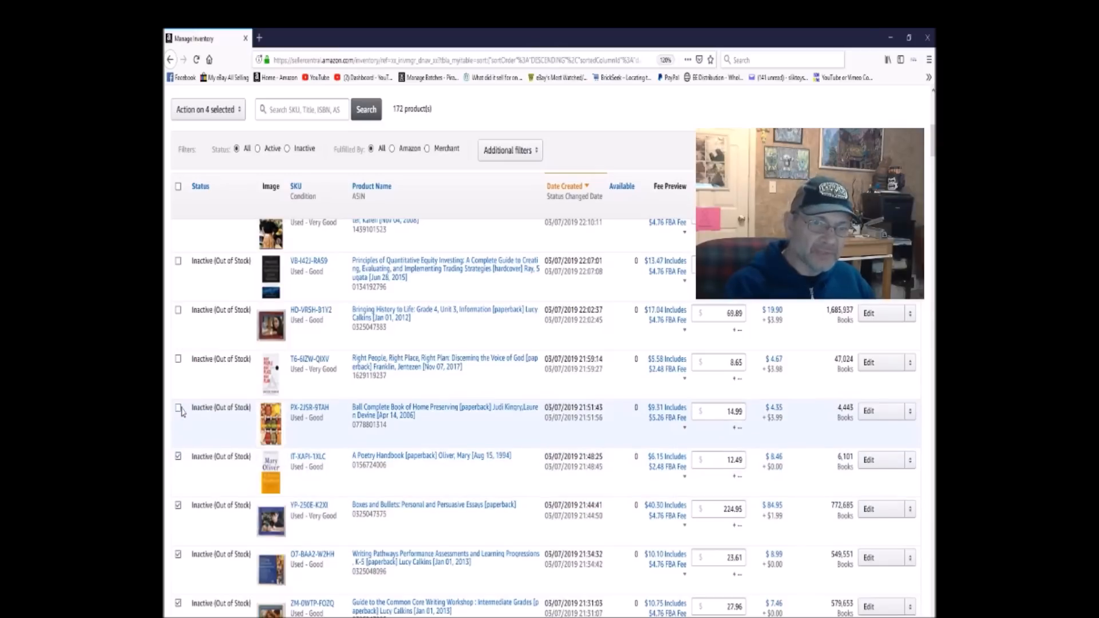
click(178, 409)
click(178, 359)
click(178, 311)
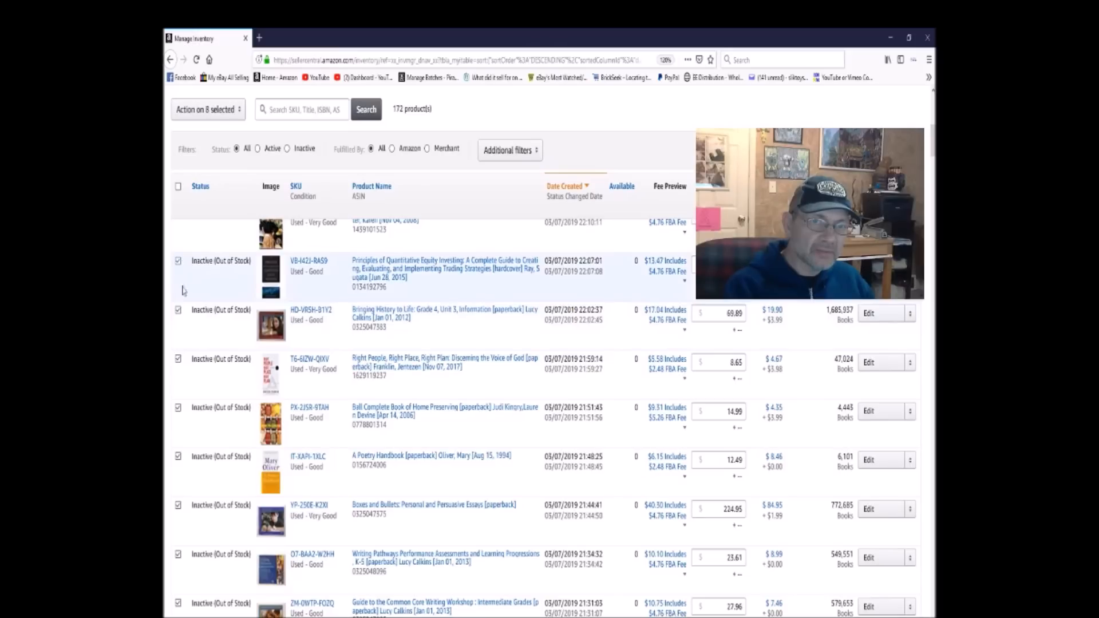
Add the remaining newer book listings to the selection, from Recipes for the Good Life up to A Place Called Heaven
scroll(183, 280, up, 3)
click(178, 362)
click(178, 312)
click(178, 265)
scroll(180, 343, up, 3)
click(178, 365)
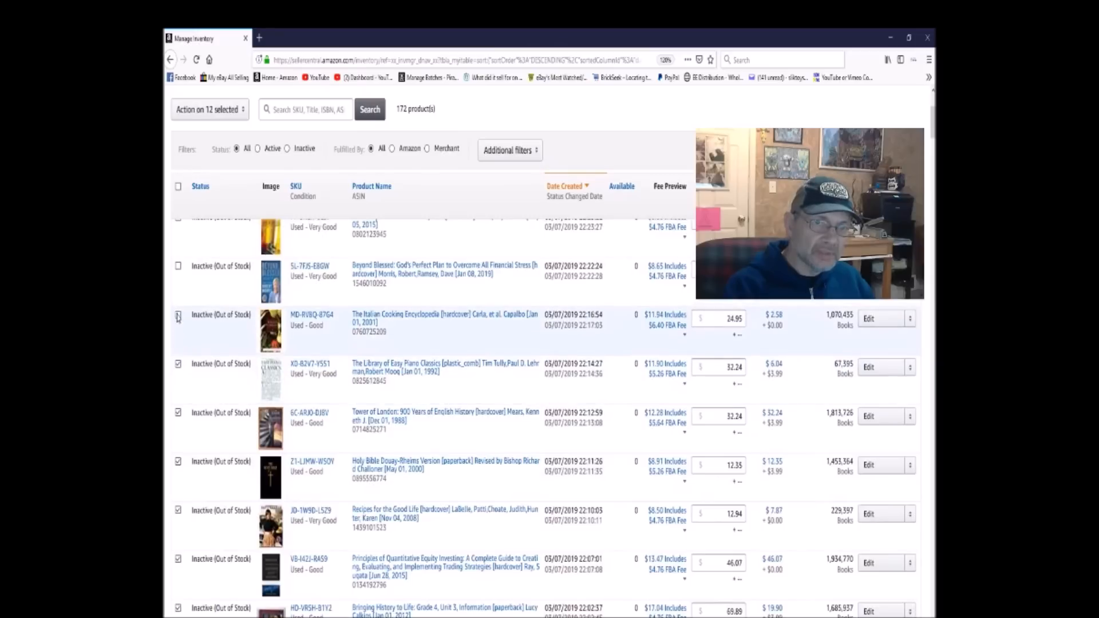
click(178, 314)
click(178, 266)
scroll(178, 297, up, 3)
click(178, 364)
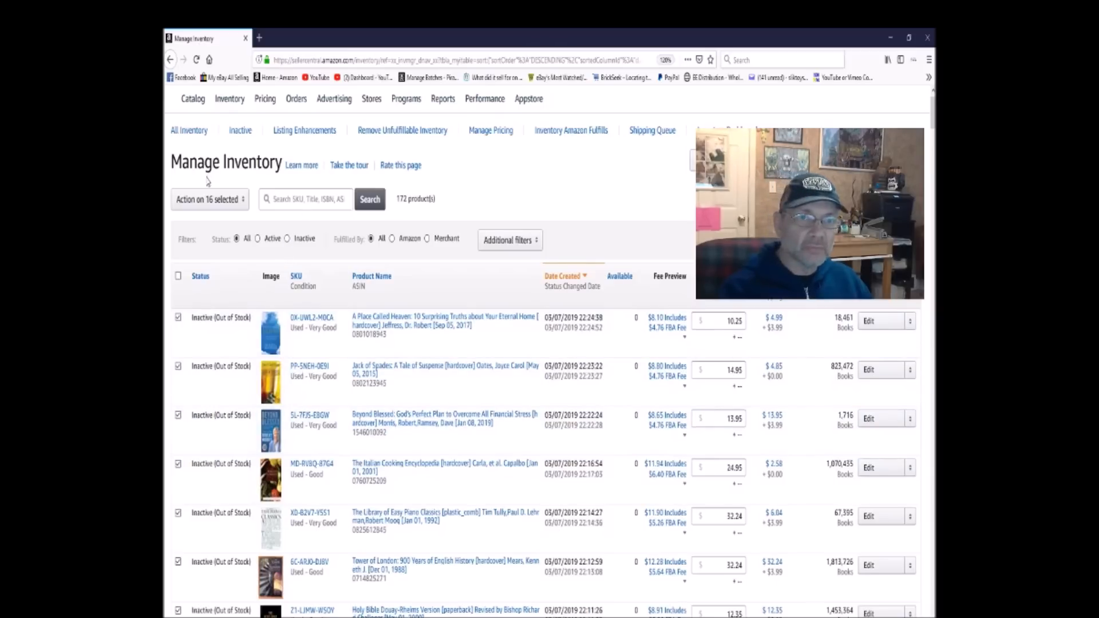
Apply the Send/replenish inventory action to the selected listings, check the book list, and confirm the action
click(244, 206)
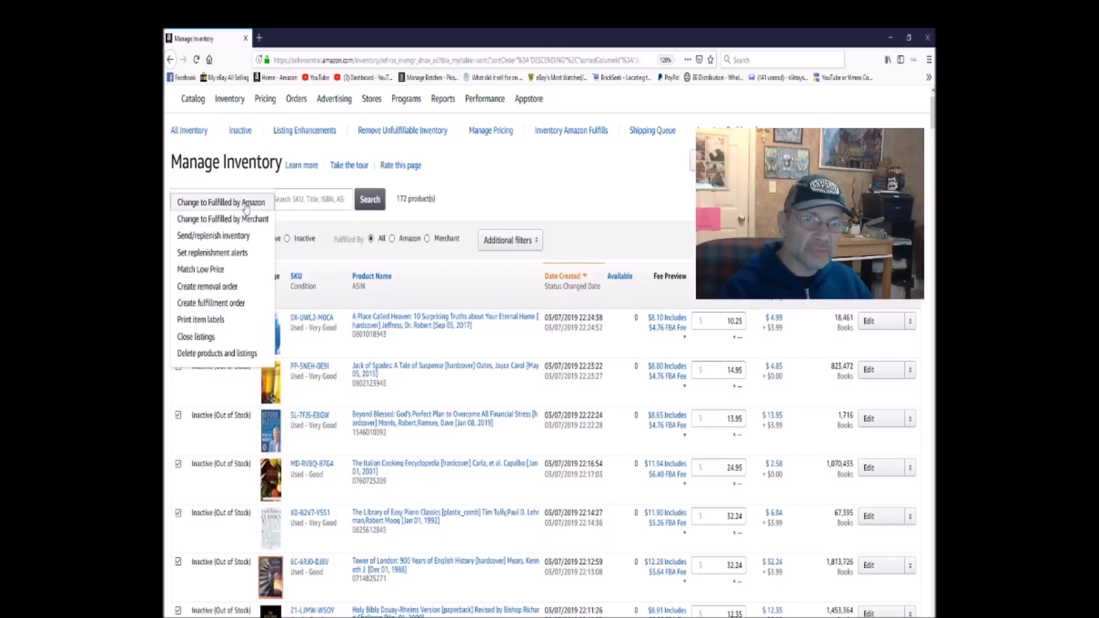
click(223, 237)
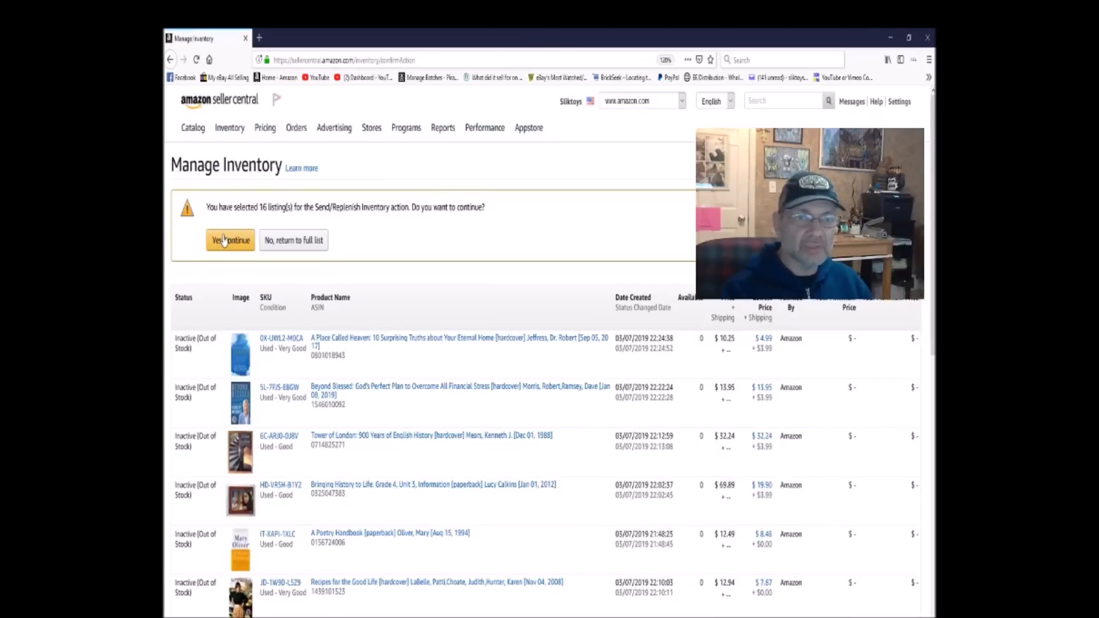
scroll(411, 269, down, 5)
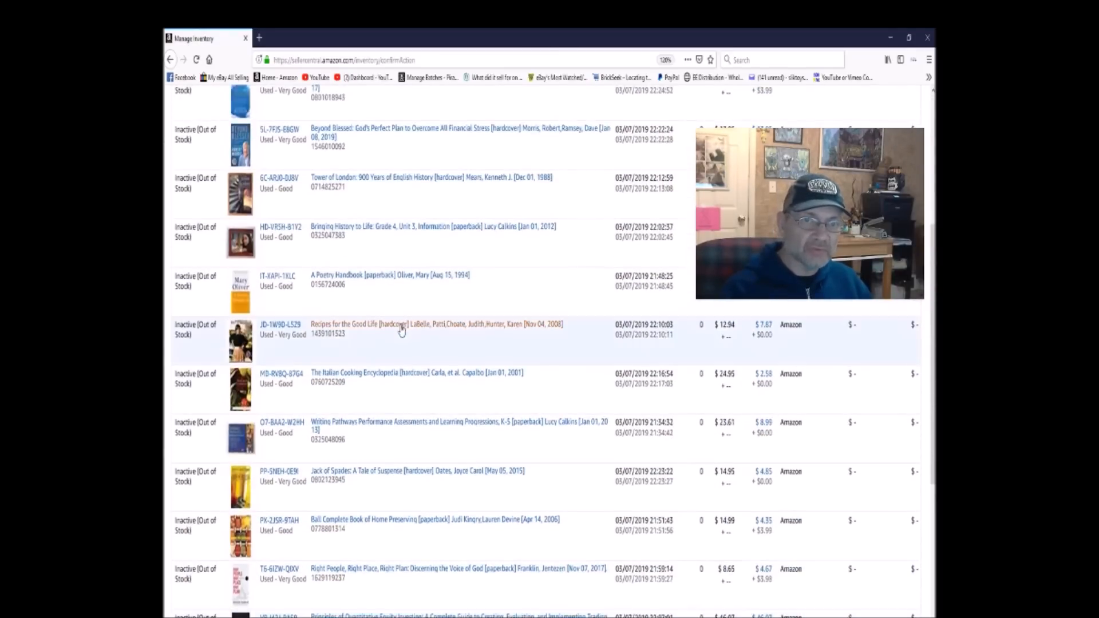
scroll(402, 330, down, 3)
scroll(402, 328, up, 9)
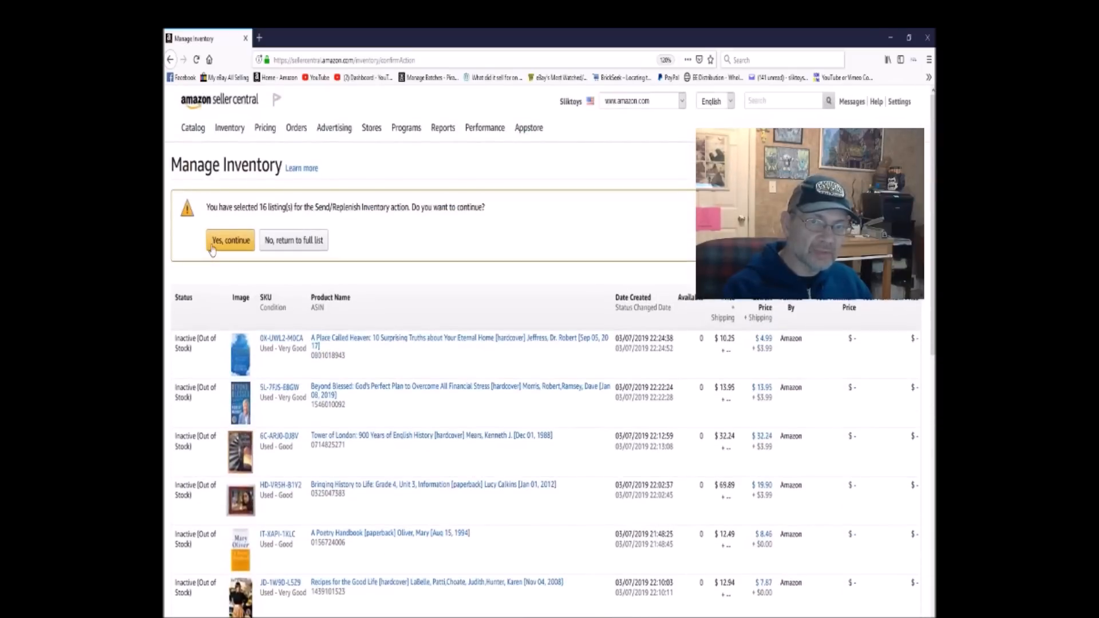
click(211, 248)
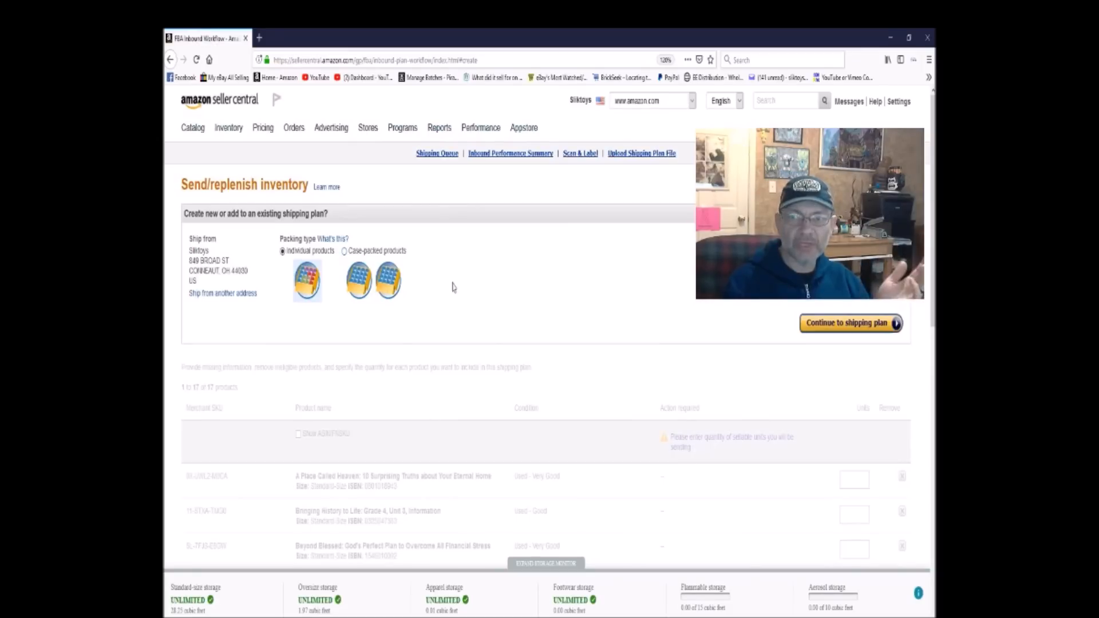
Proceed with a shipping plan for individual products, check 1 unit for each book, and continue to Prepare Products
click(846, 331)
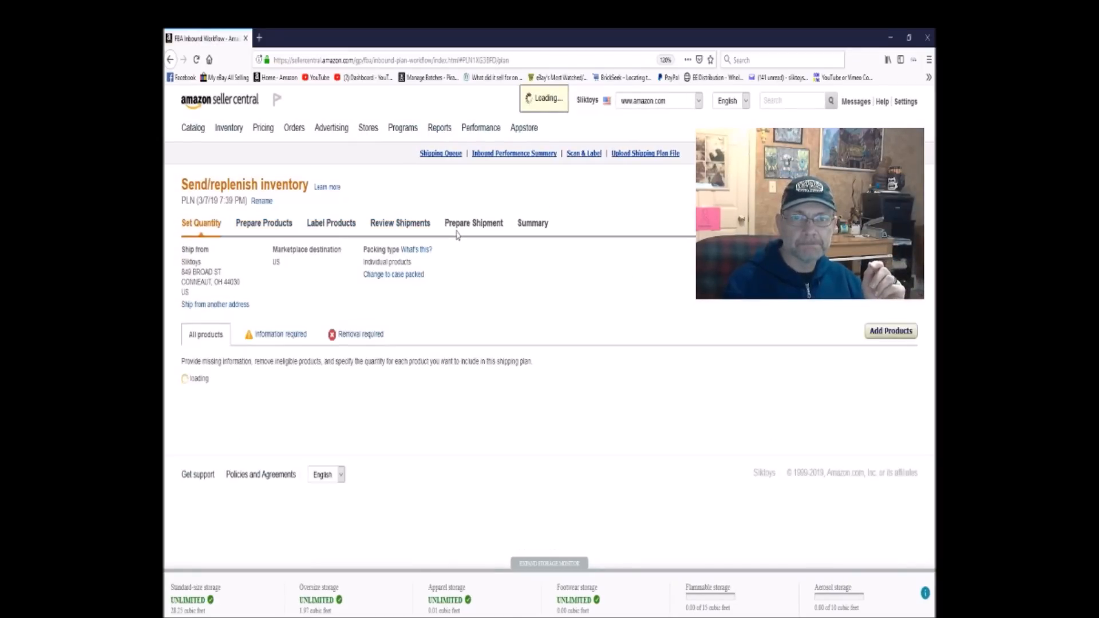
scroll(458, 235, down, 3)
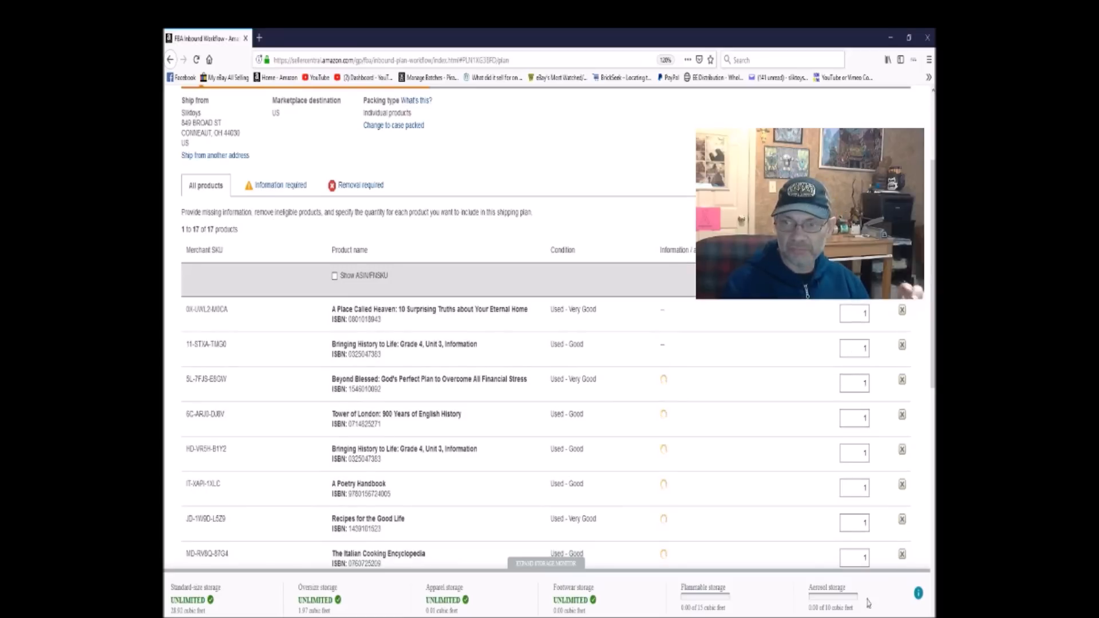
scroll(840, 364, down, 5)
scroll(840, 364, down, 3)
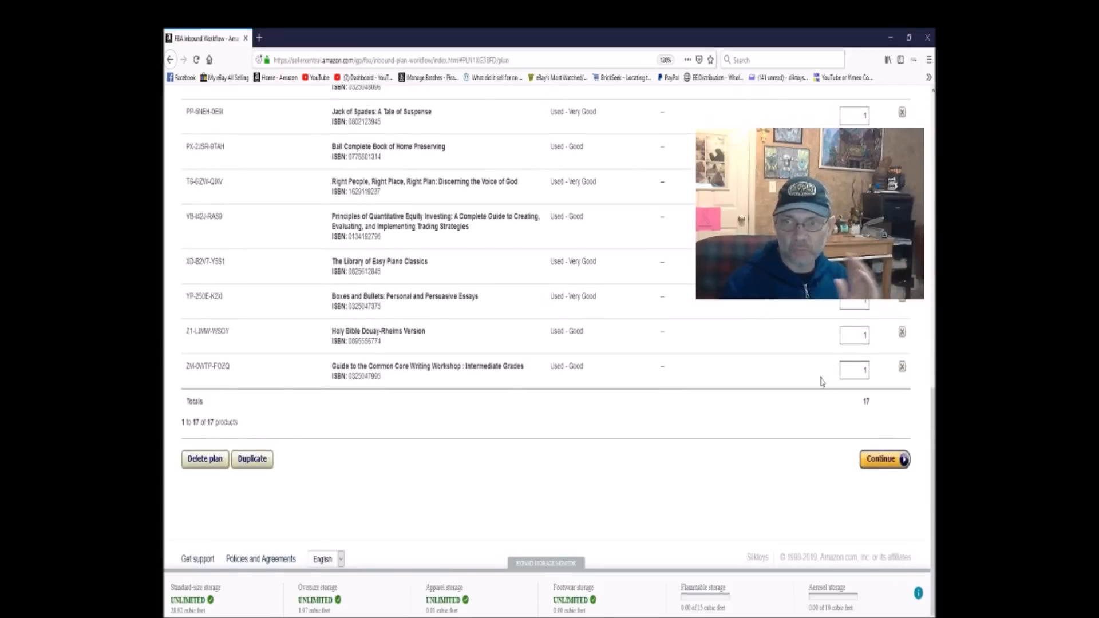
scroll(827, 366, up, 5)
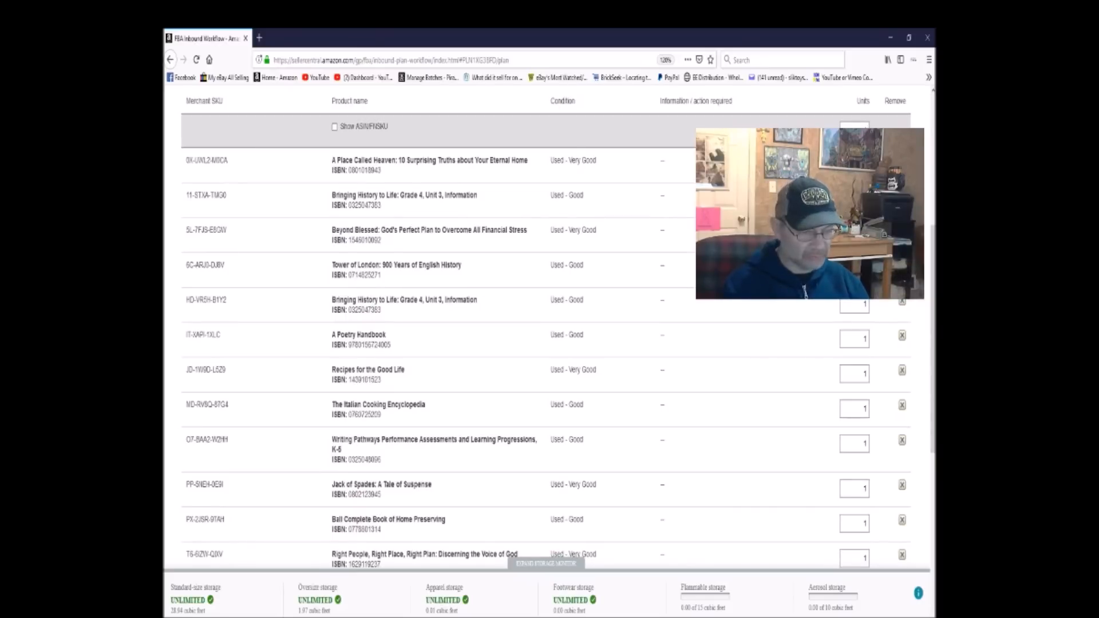
scroll(547, 332, down, 5)
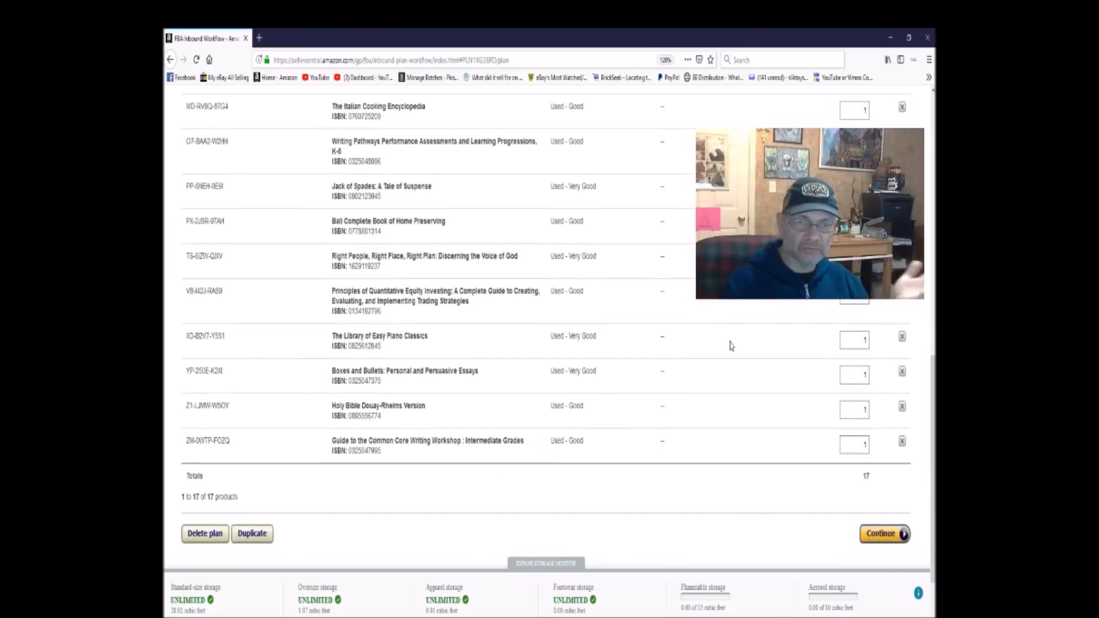
click(876, 536)
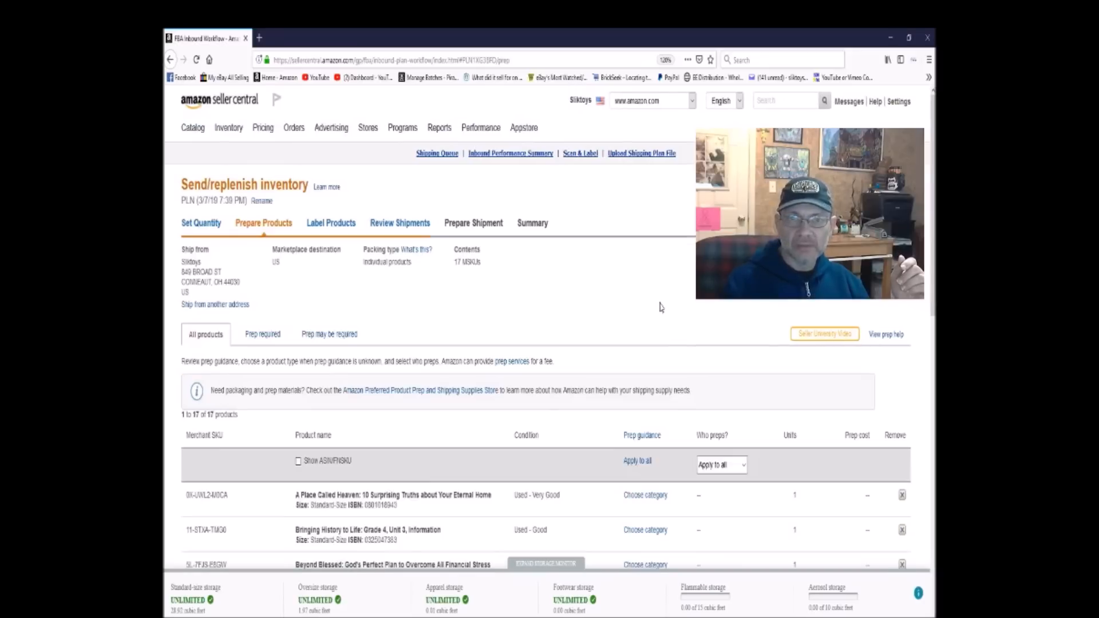
Examine the Liquids, Baby products, Adult and No Prep Needed categories for A Place Called Heaven, then close Prep Activities without choosing one
scroll(660, 307, down, 2)
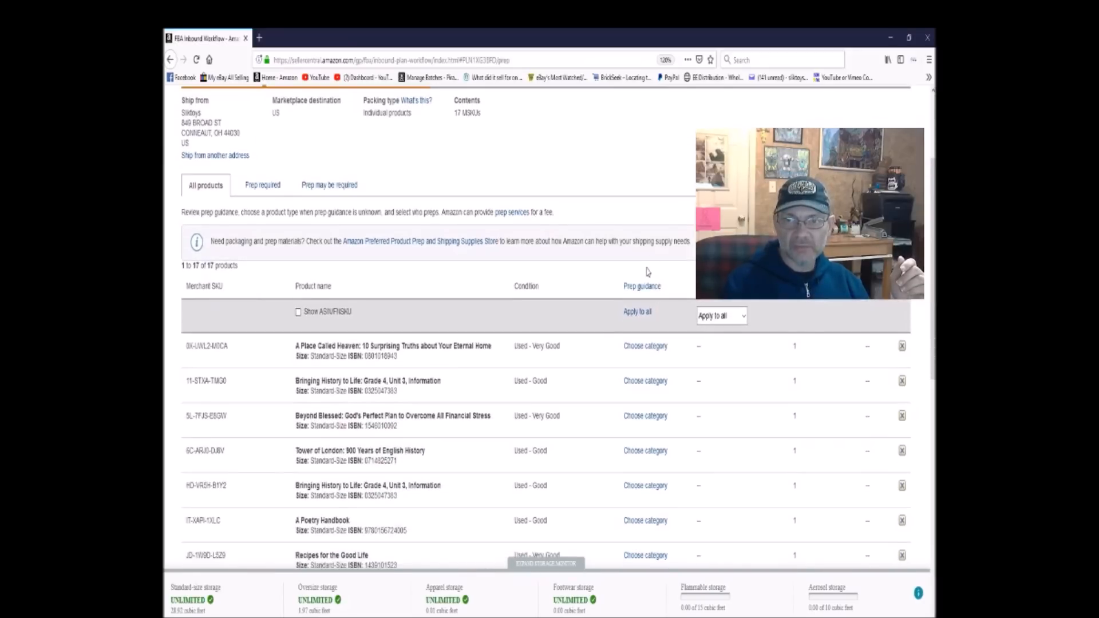
scroll(602, 330, down, 5)
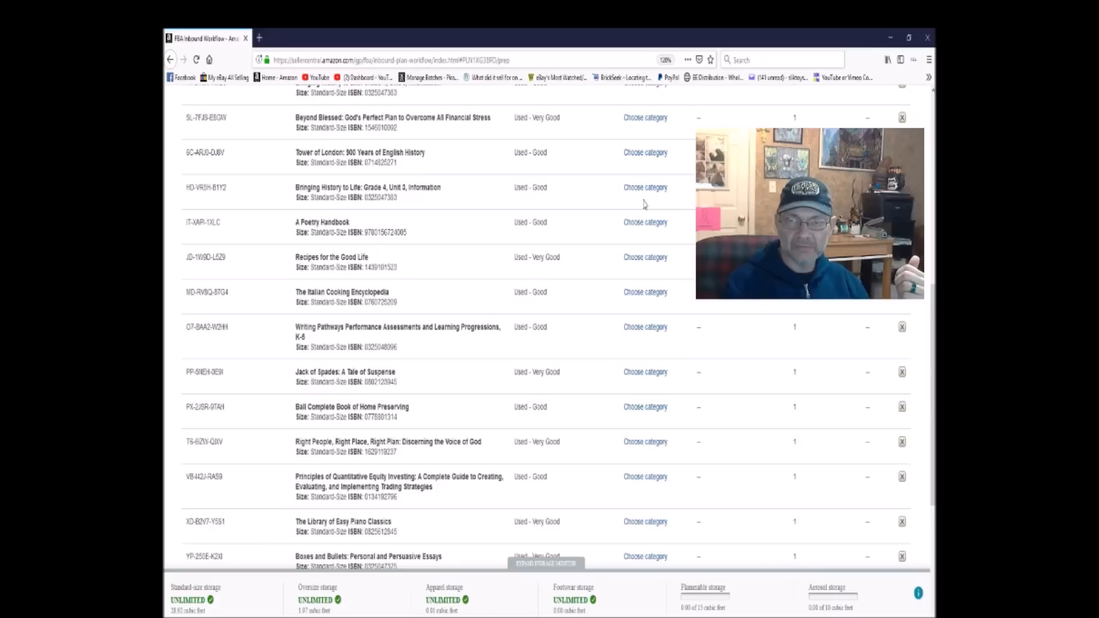
scroll(644, 203, down, 2)
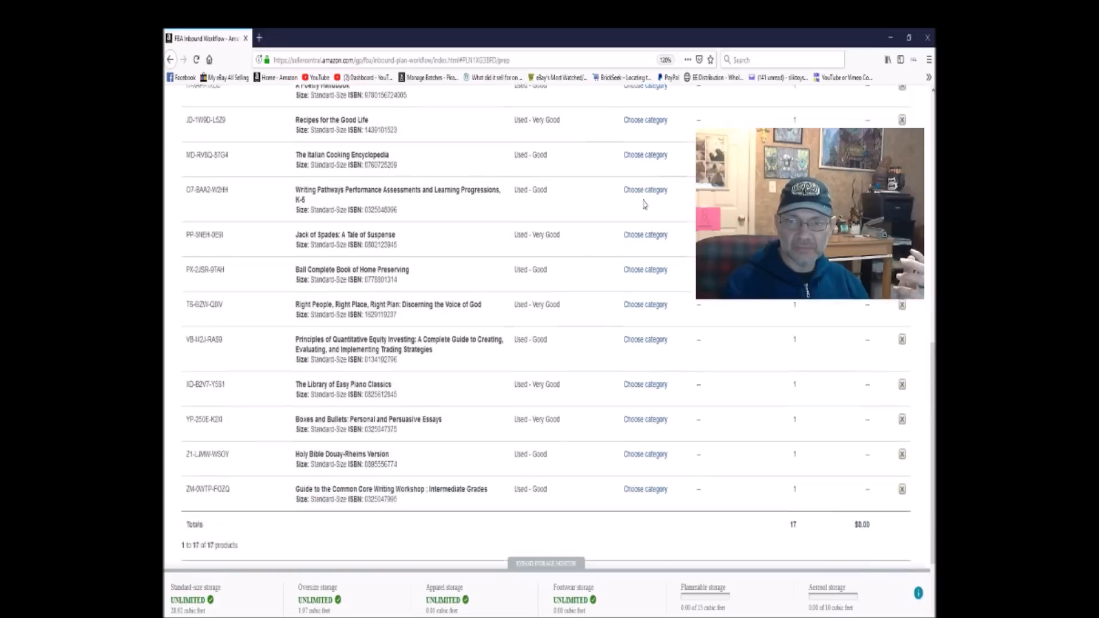
scroll(654, 393, up, 5)
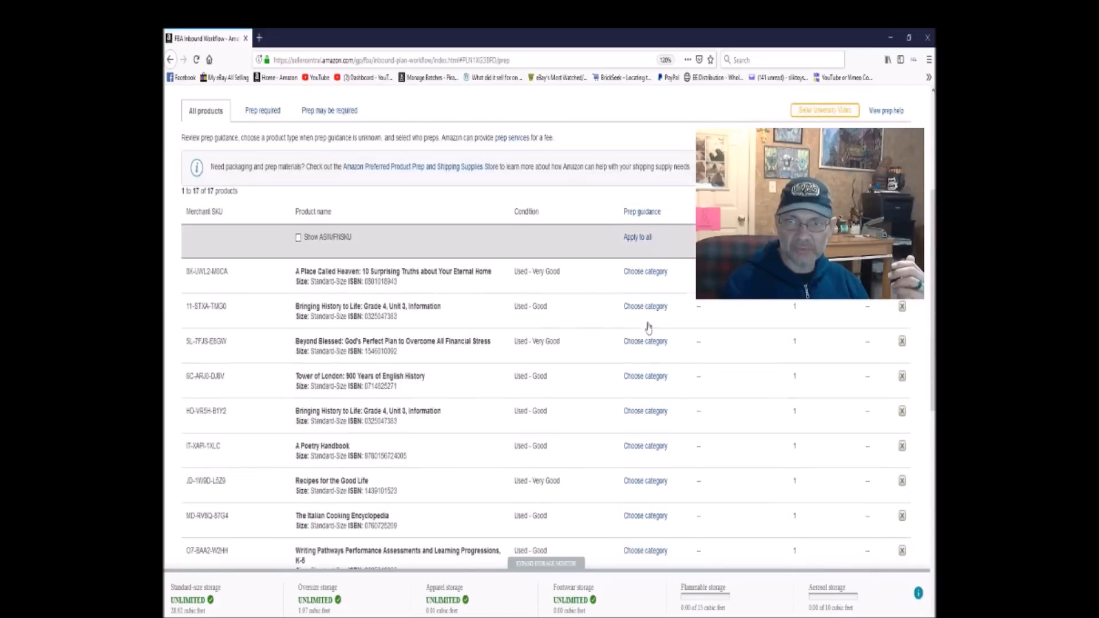
click(654, 273)
click(581, 234)
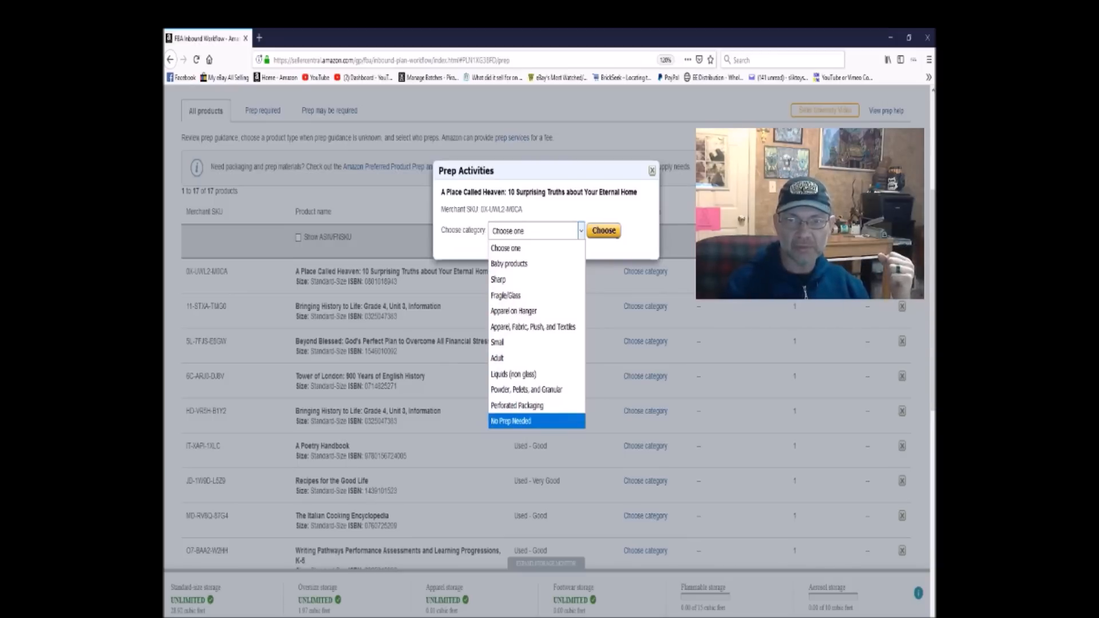
click(528, 375)
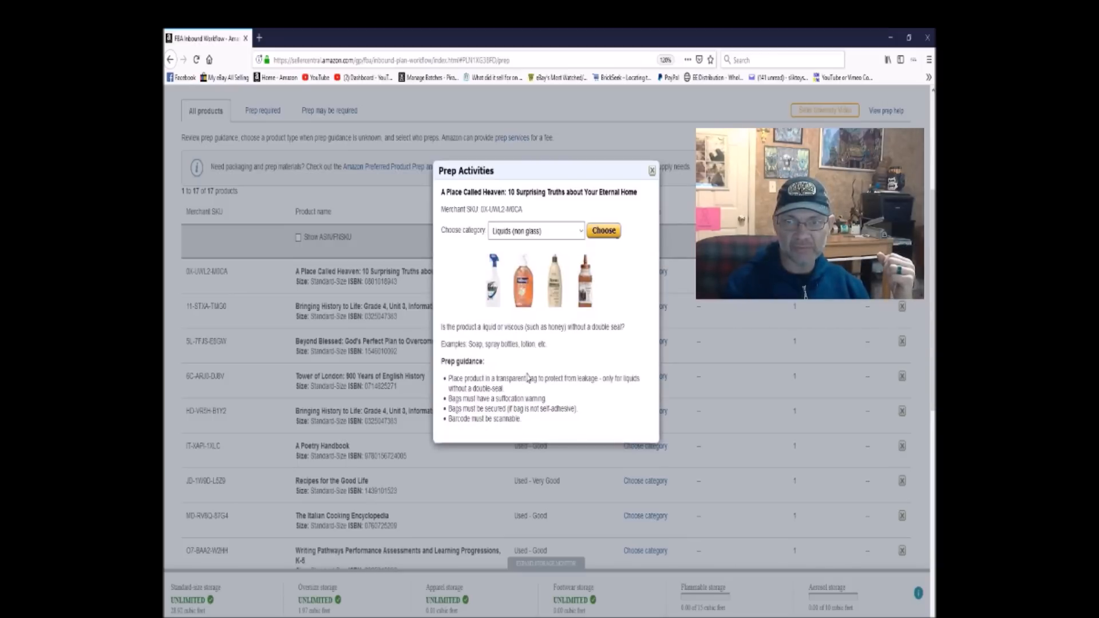
click(579, 231)
click(544, 263)
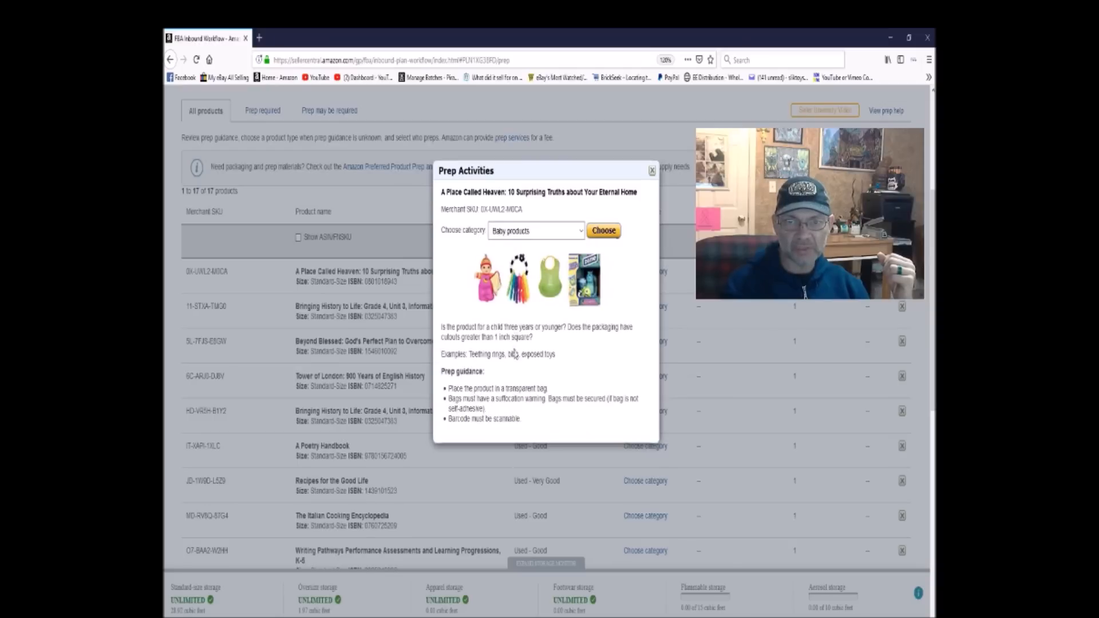
click(580, 232)
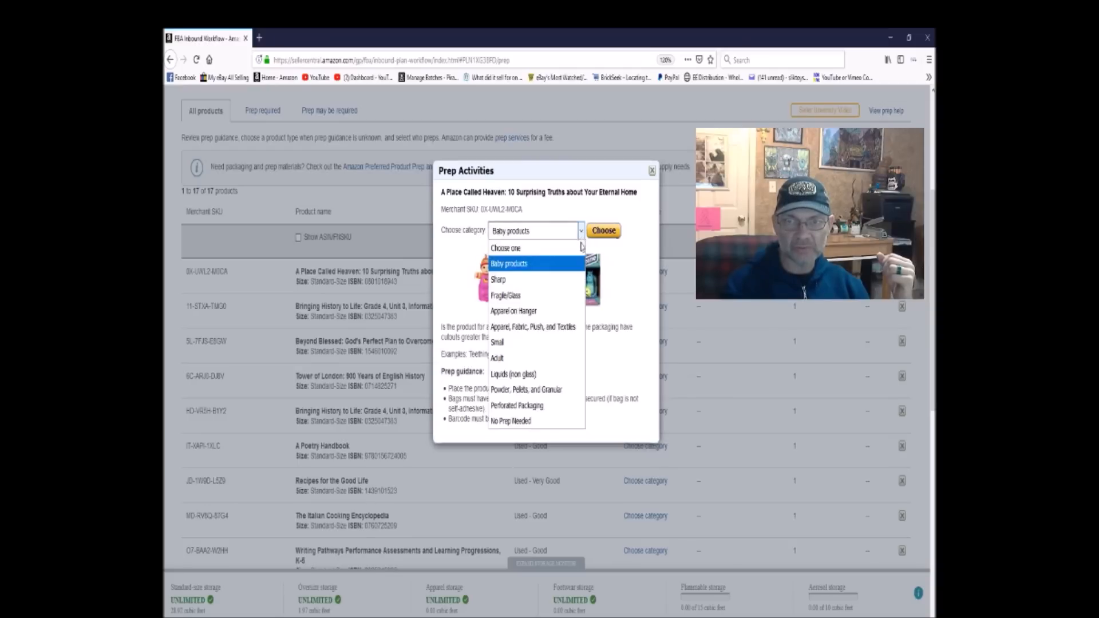
click(546, 353)
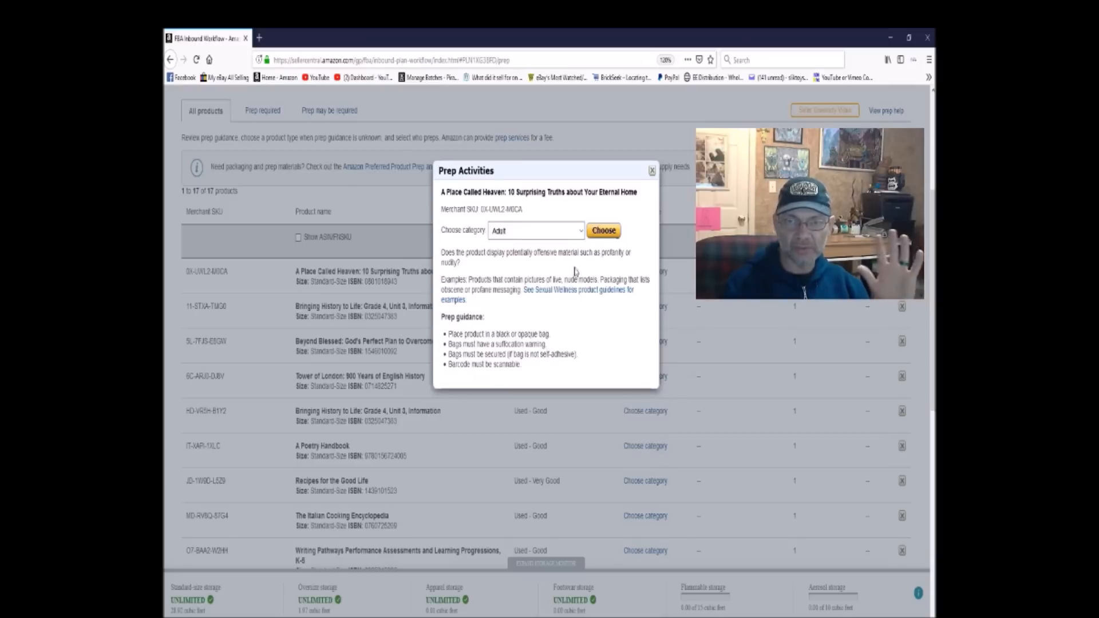
click(580, 231)
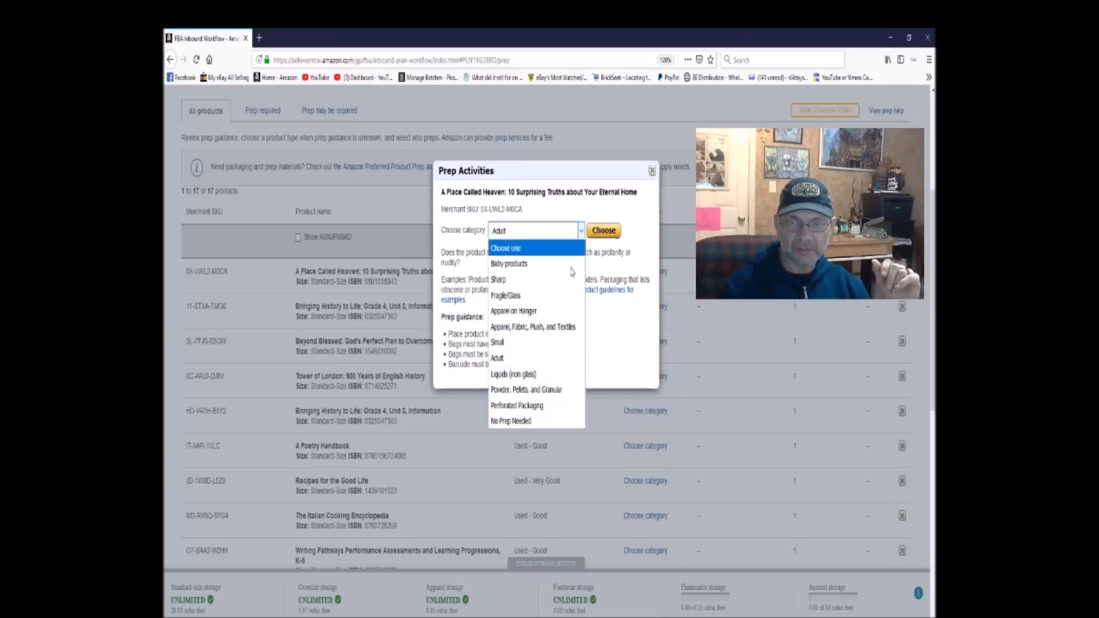
click(552, 419)
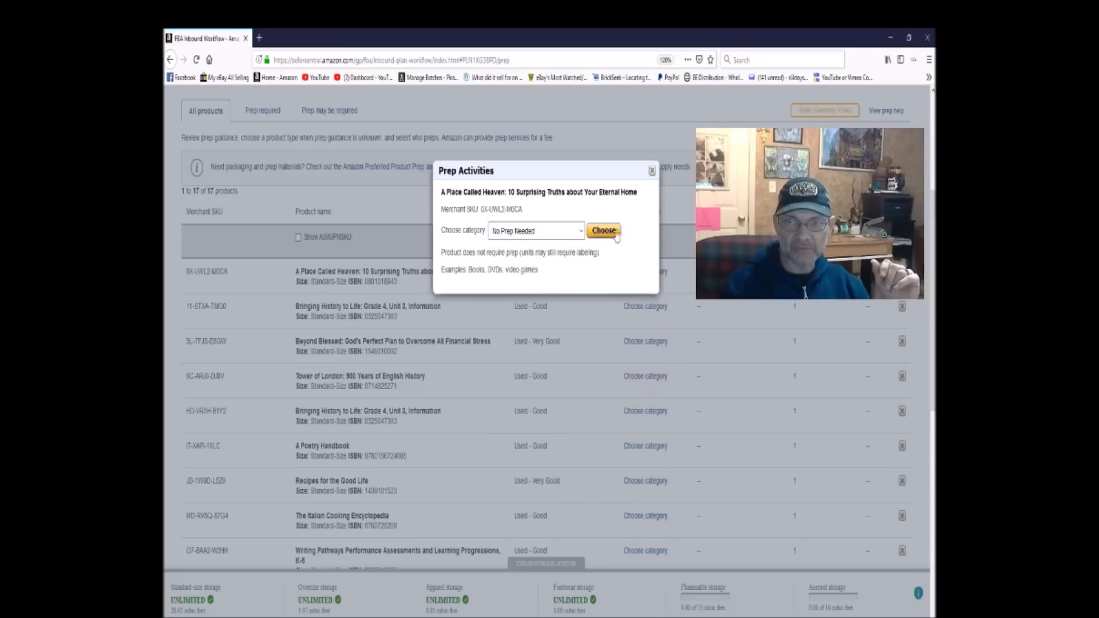
click(652, 172)
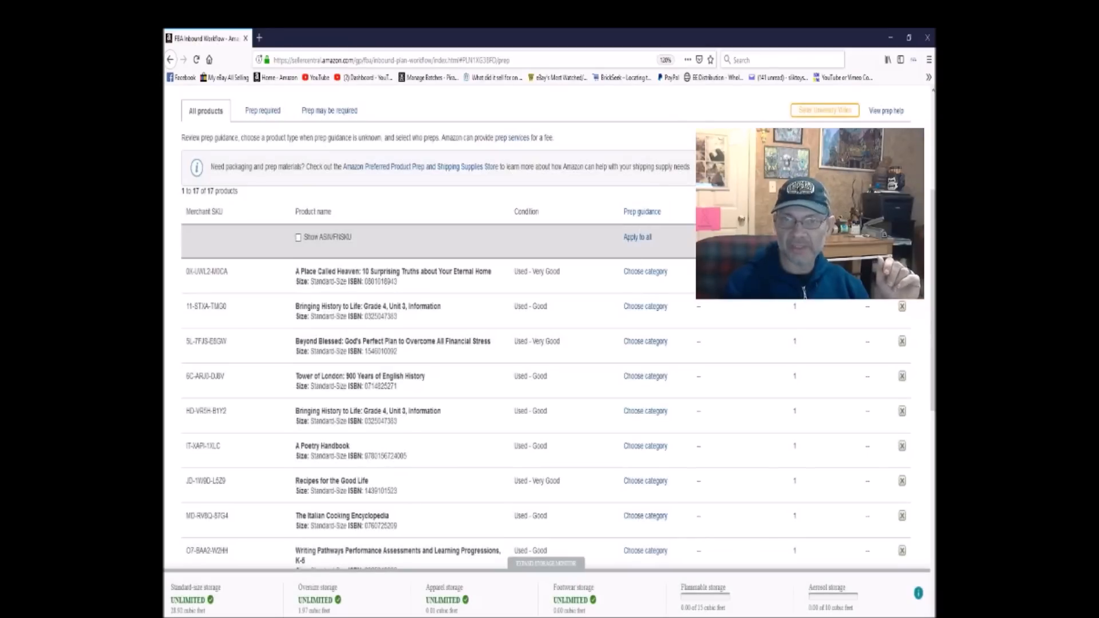
Check the list of books, leave their prep categories unset, and continue to Label Products
scroll(546, 326, down, 3)
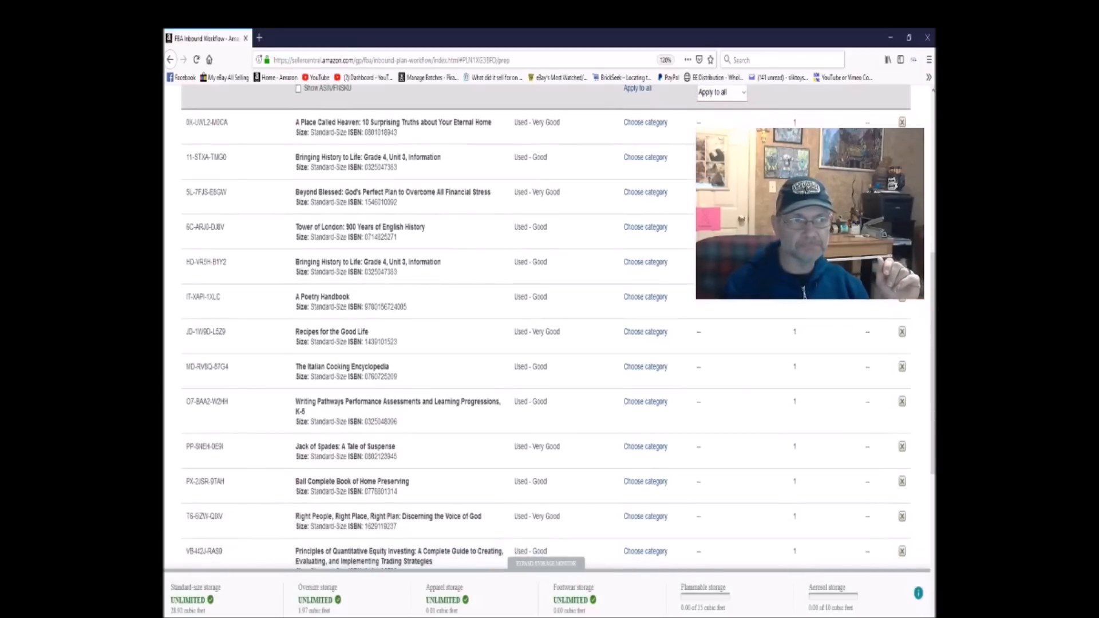
scroll(547, 326, up, 6)
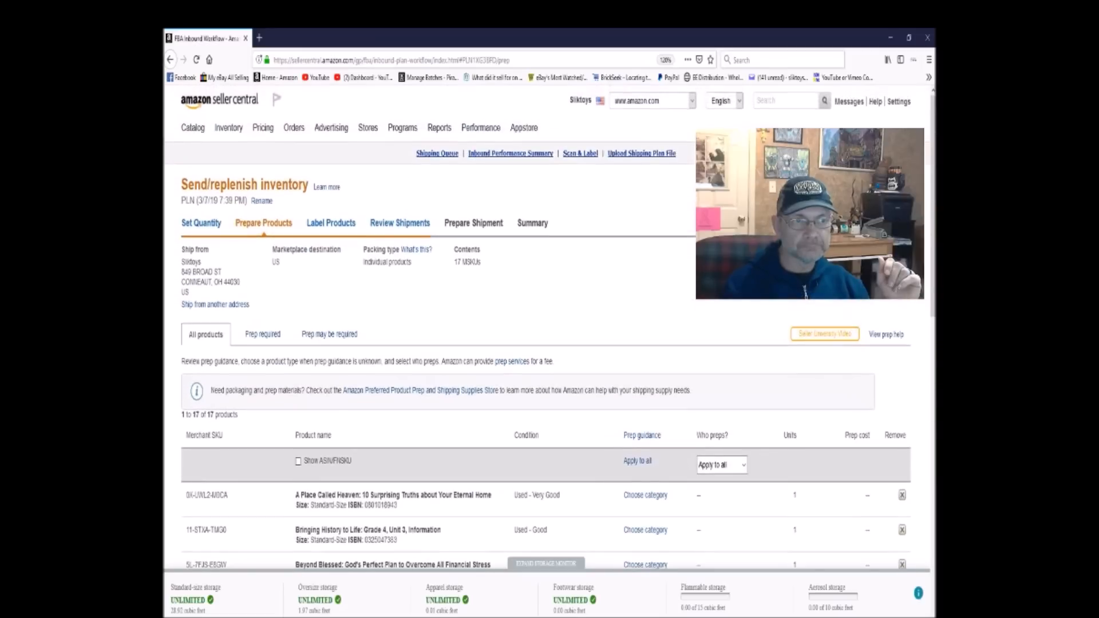
scroll(547, 326, down, 5)
scroll(886, 392, down, 8)
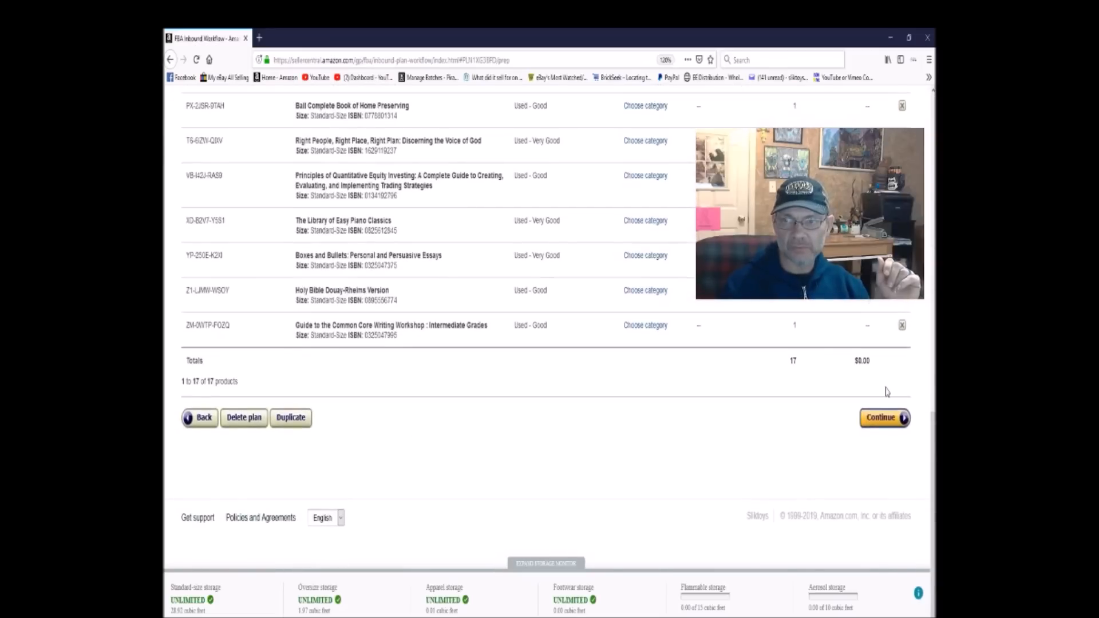
click(880, 429)
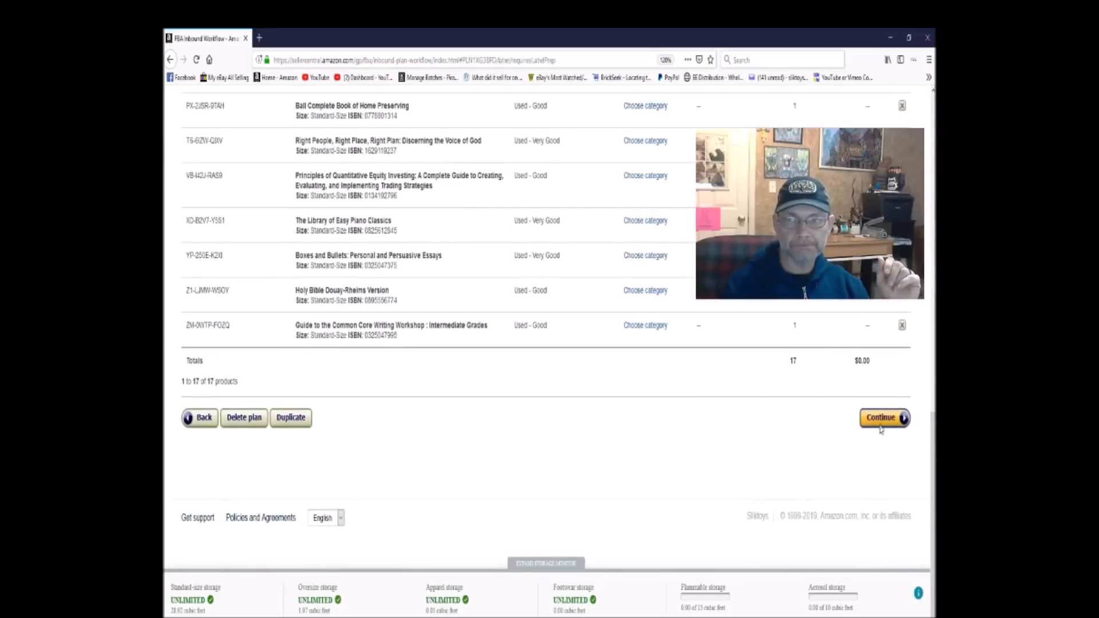
Set Merchant as the labeling party for A Place Called Heaven and apply Merchant to all books in the plan
scroll(627, 254, down, 3)
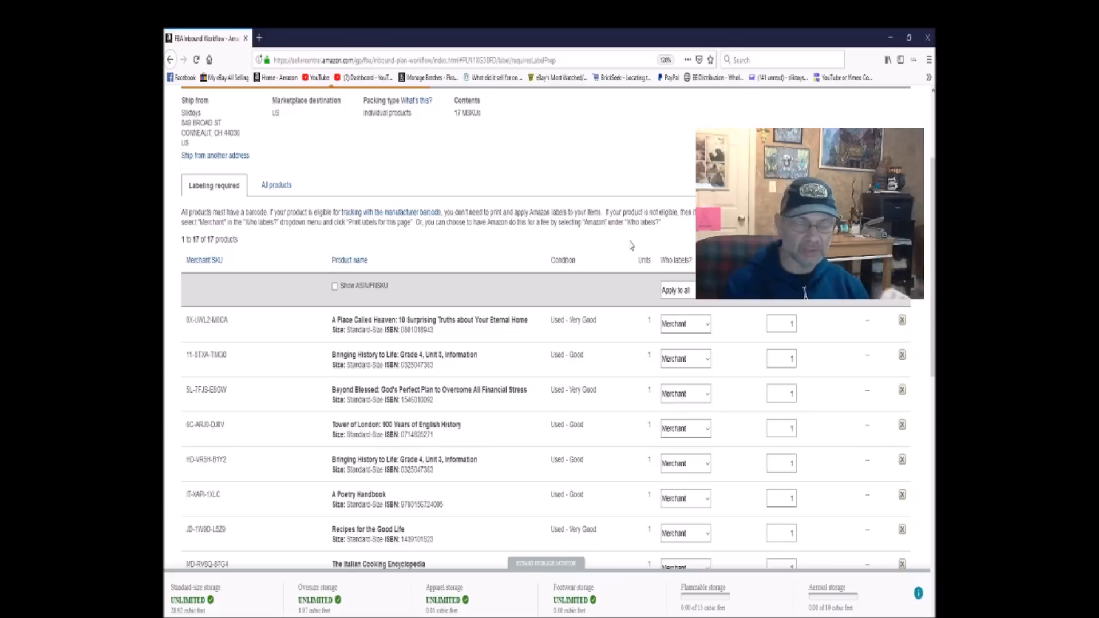
click(689, 326)
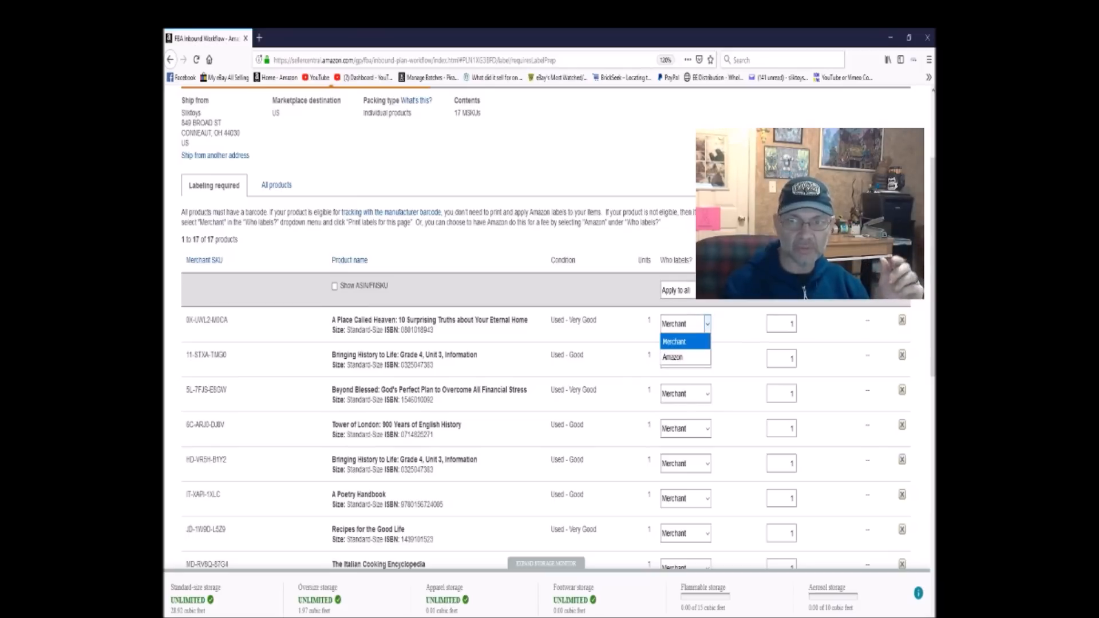
click(685, 341)
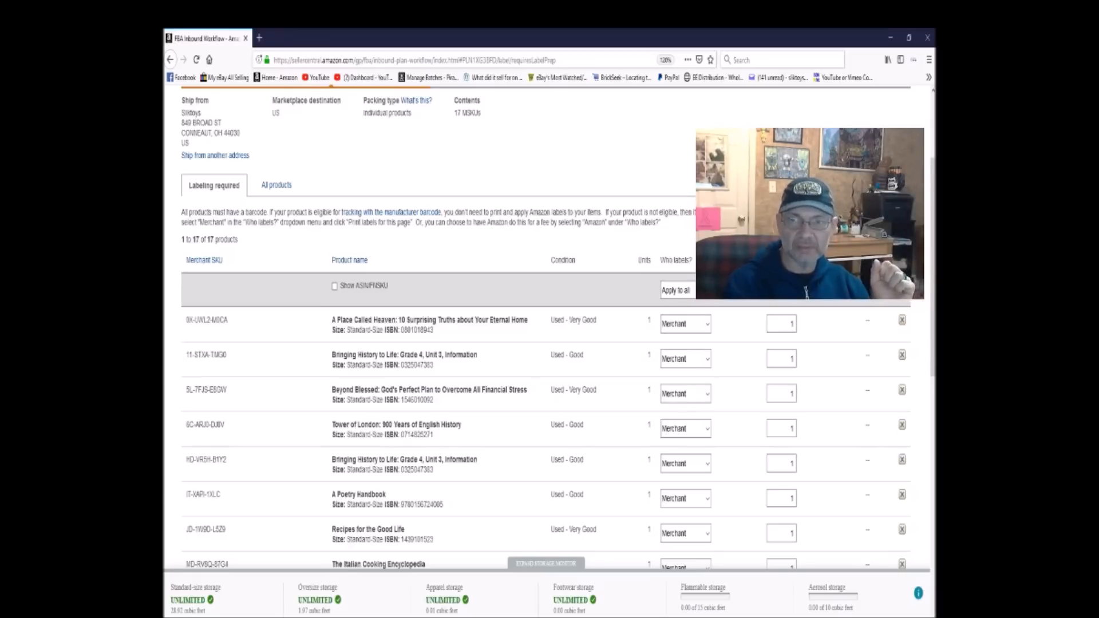
scroll(706, 307, down, 3)
scroll(707, 307, up, 3)
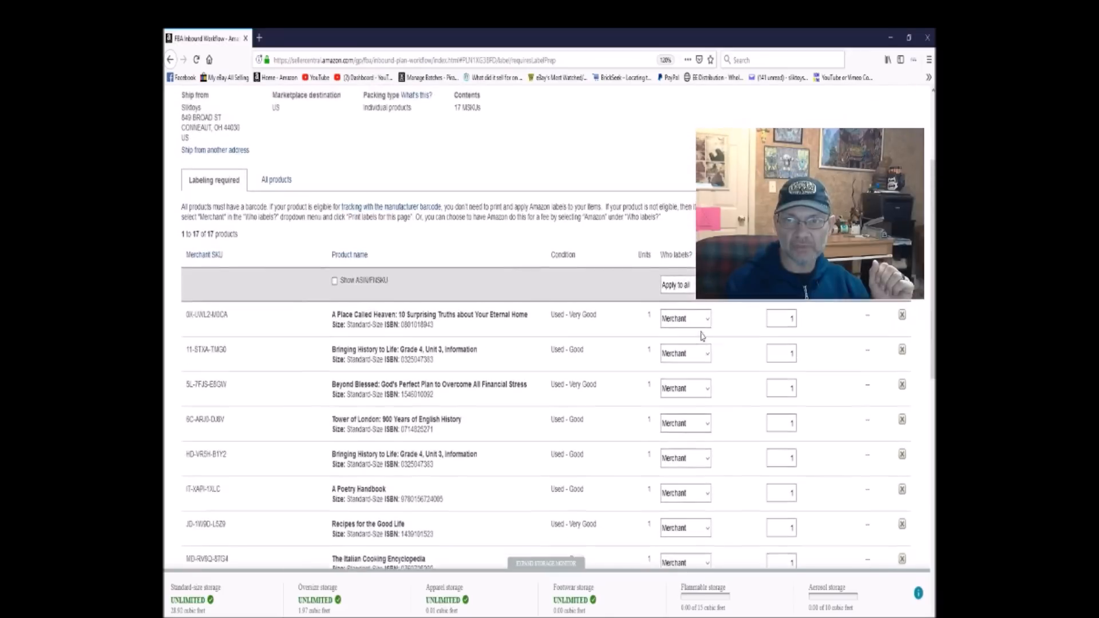
click(705, 293)
click(693, 339)
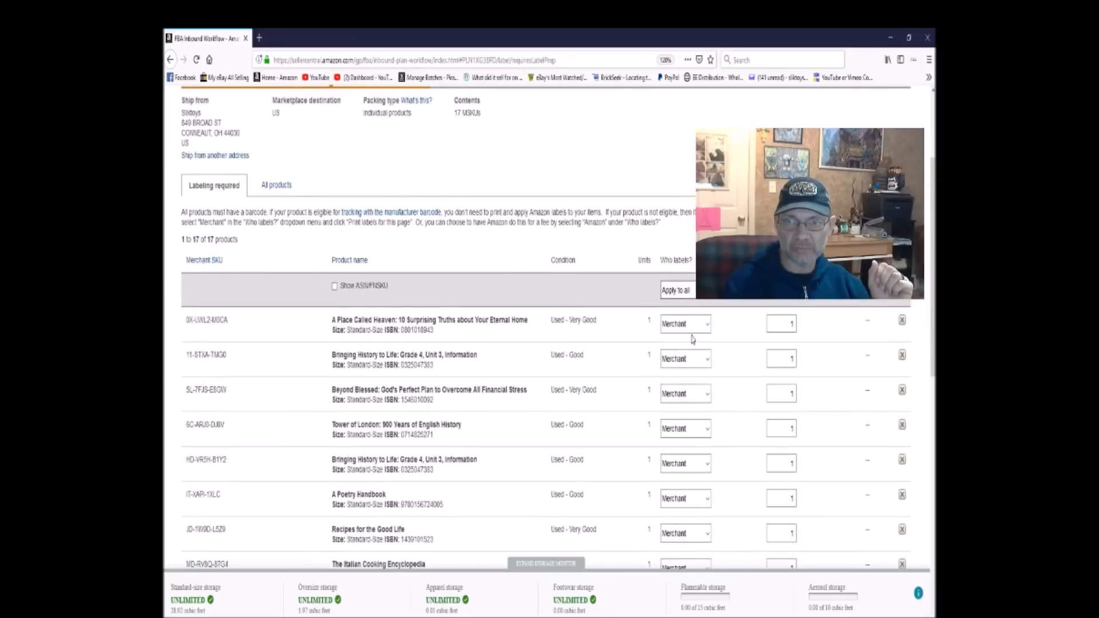
Continue to Review Shipments and approve the new shipments to JAX2, MDW2 and FAT1 under their default names
scroll(690, 337, down, 6)
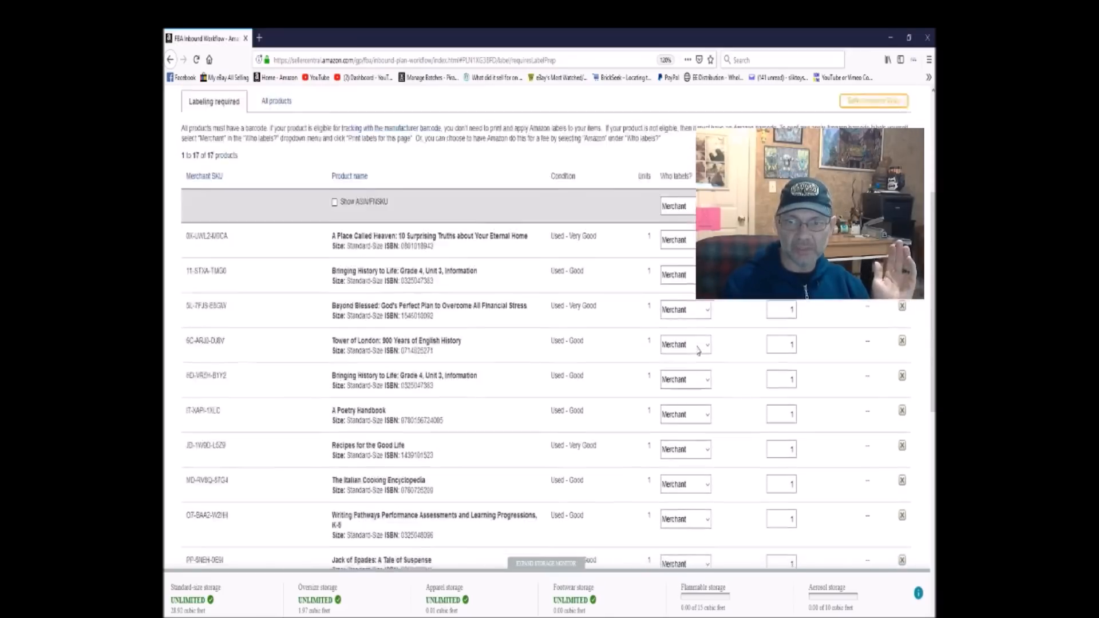
scroll(685, 377, down, 1)
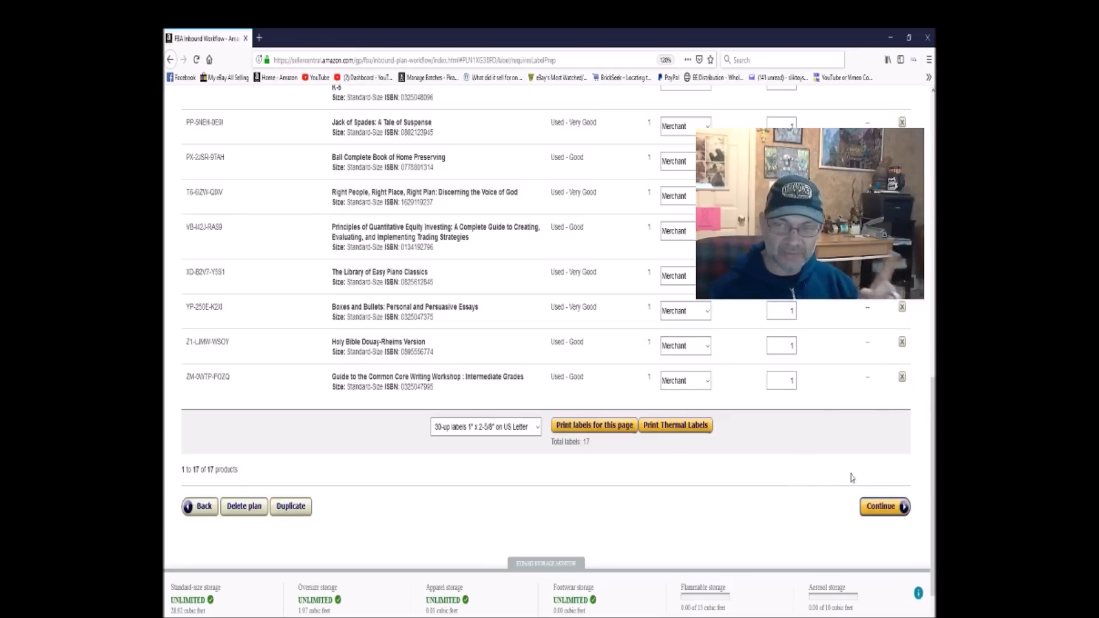
click(880, 507)
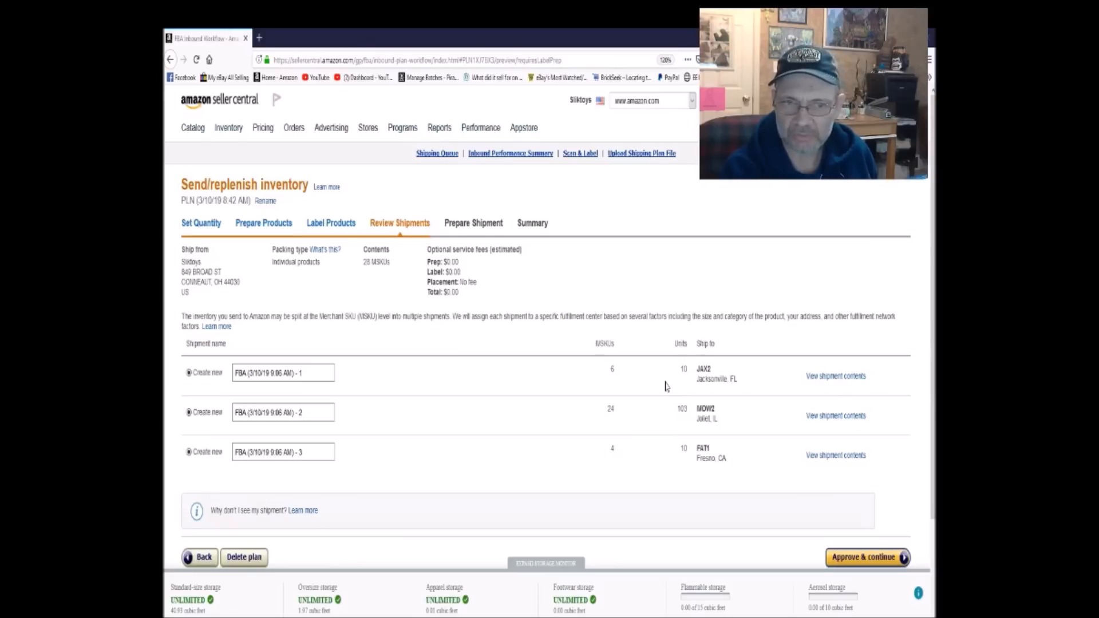
scroll(666, 387, down, 2)
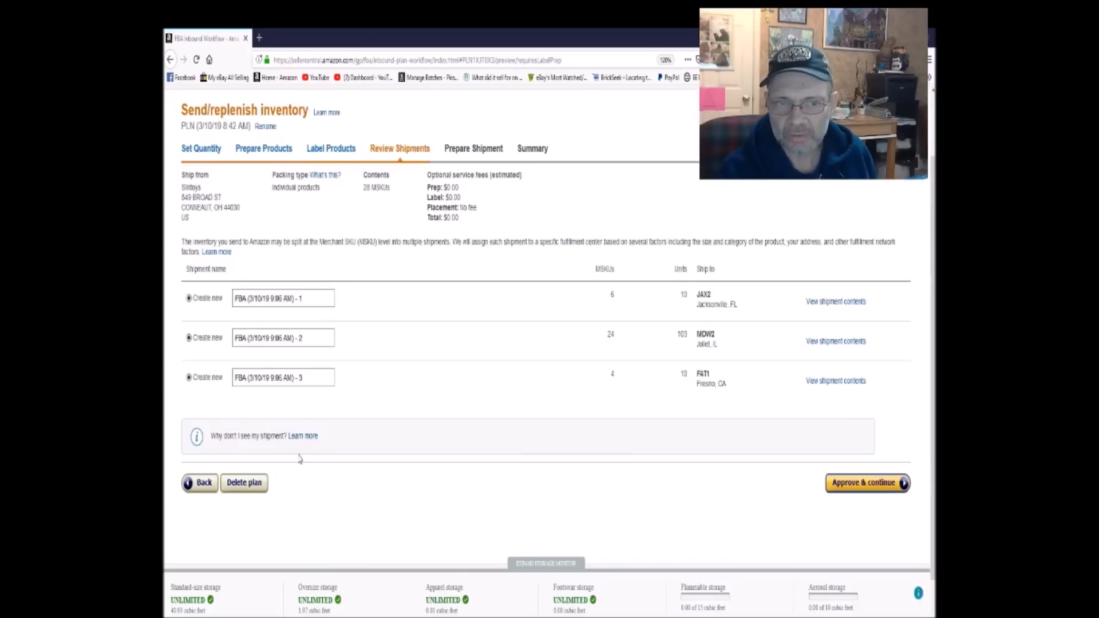
click(861, 491)
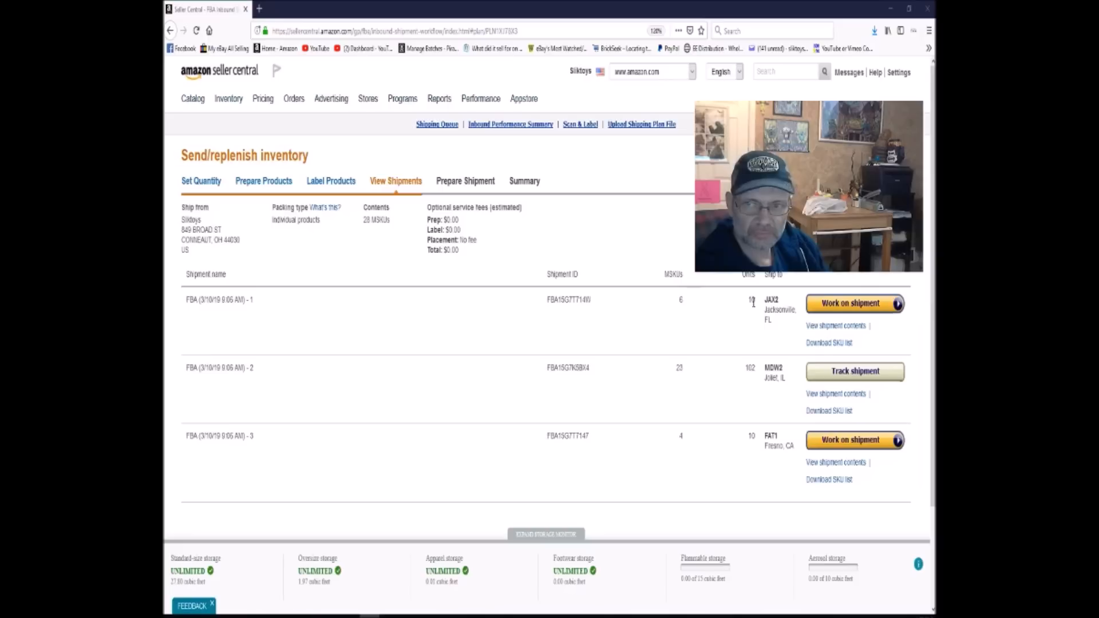
Start working on the JAX2 shipment to Jacksonville, look through its units, and hide the unit list again
click(831, 309)
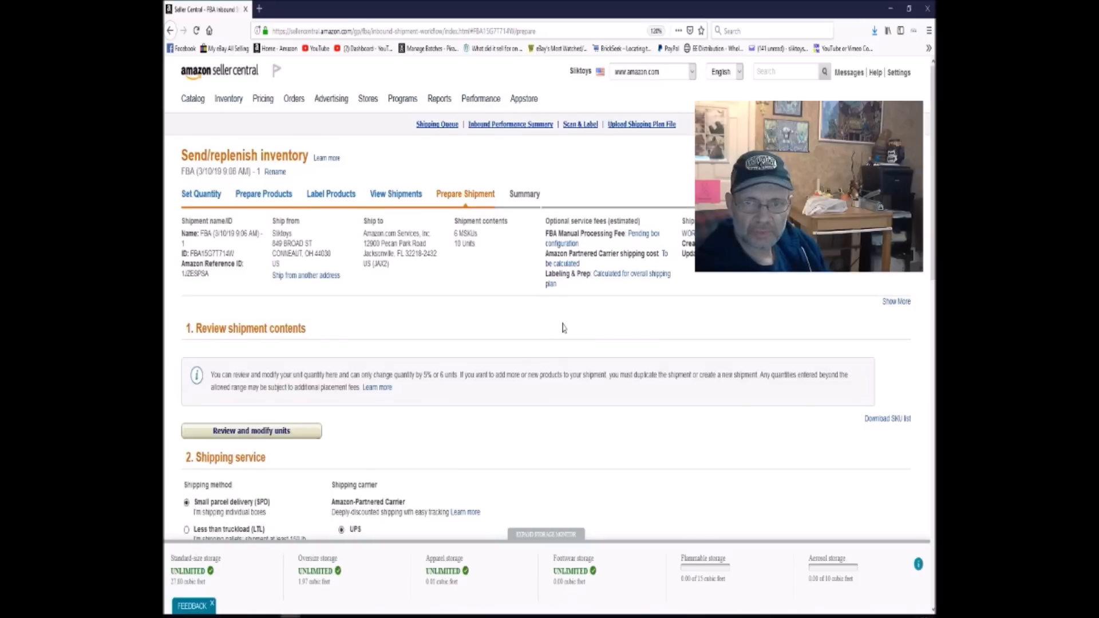
scroll(563, 327, down, 4)
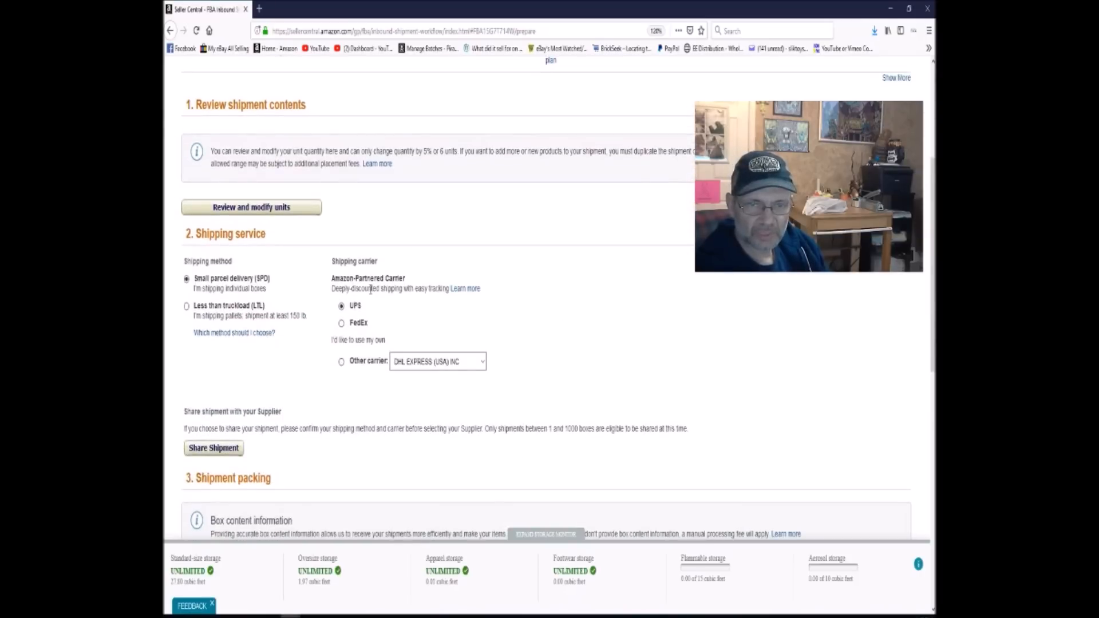
scroll(375, 304, up, 3)
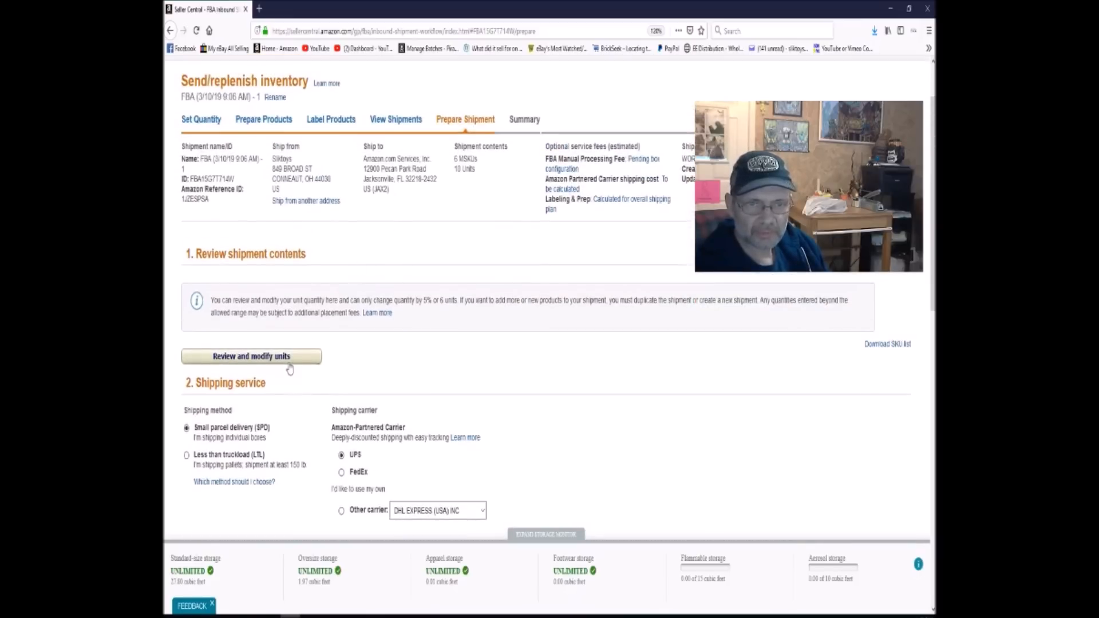
click(257, 362)
scroll(423, 329, down, 3)
scroll(423, 329, down, 7)
scroll(422, 324, up, 10)
click(298, 439)
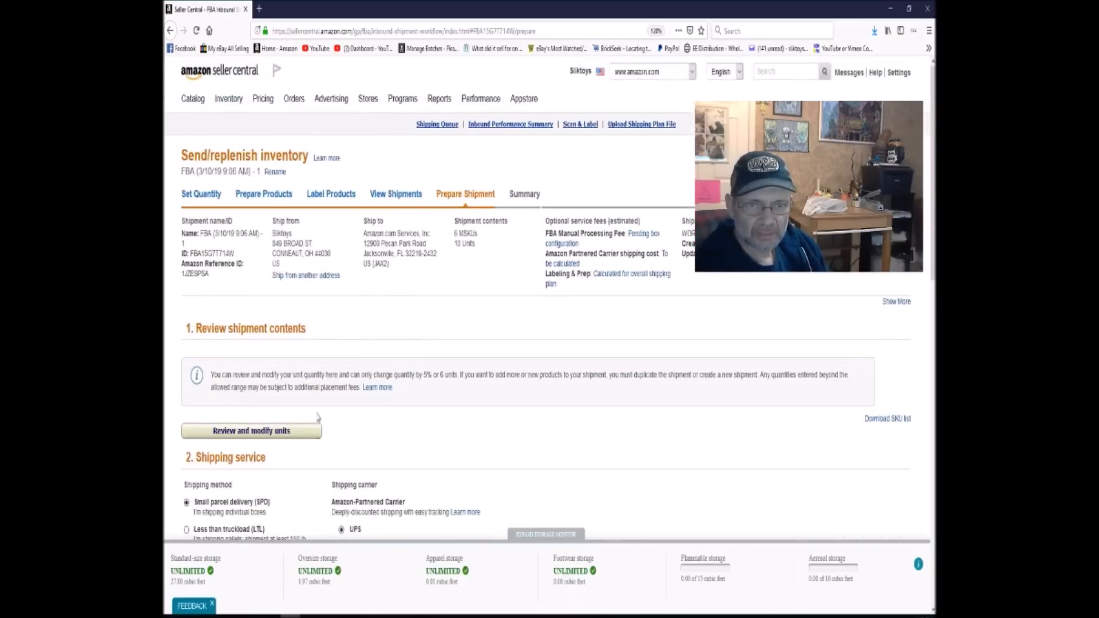
Keep small parcel delivery with UPS and set the shipment packing to Everything in one box
scroll(398, 348, down, 5)
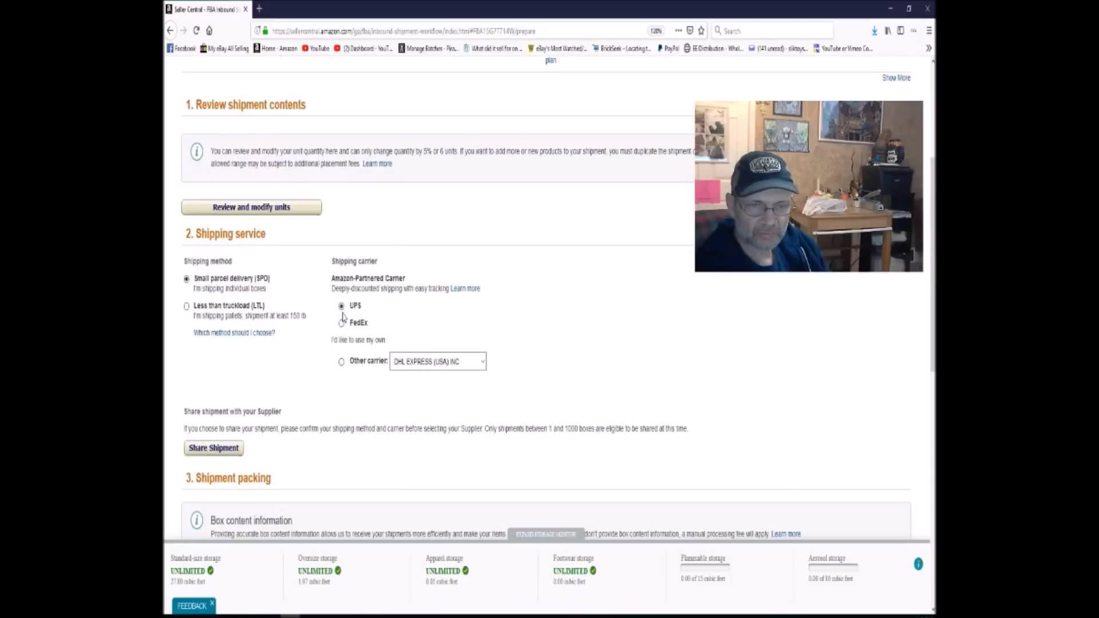
scroll(315, 307, down, 3)
scroll(314, 307, down, 3)
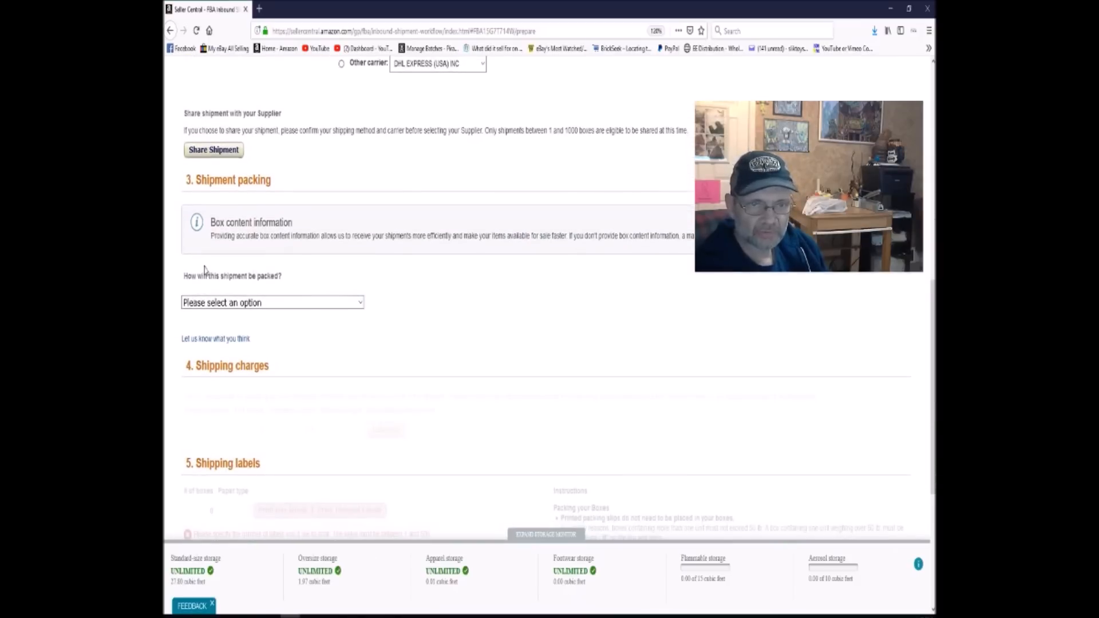
click(360, 303)
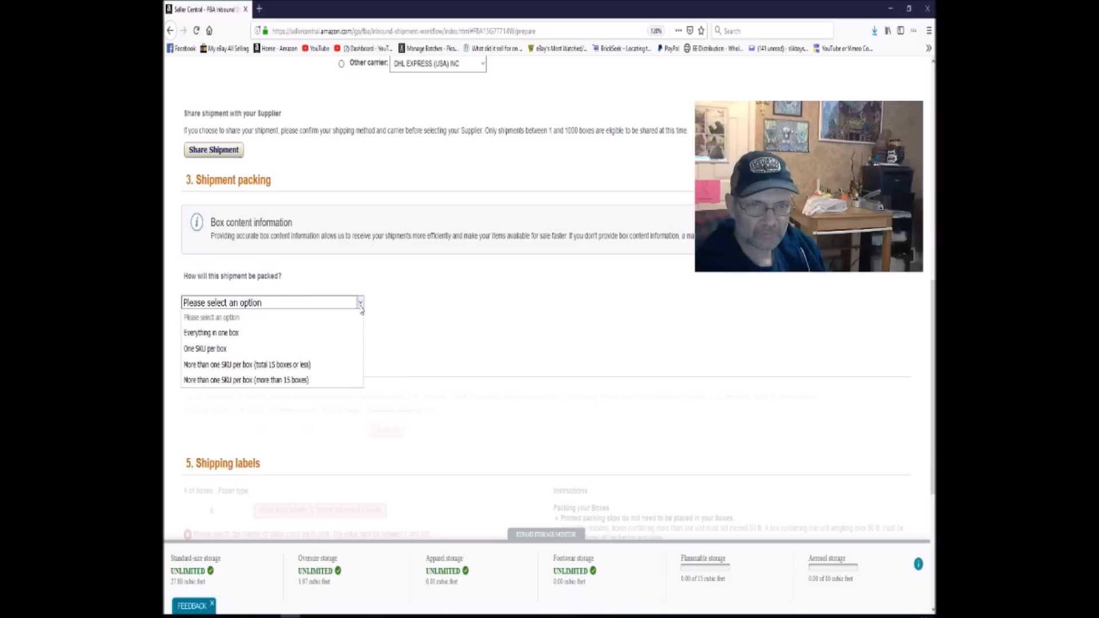
click(310, 334)
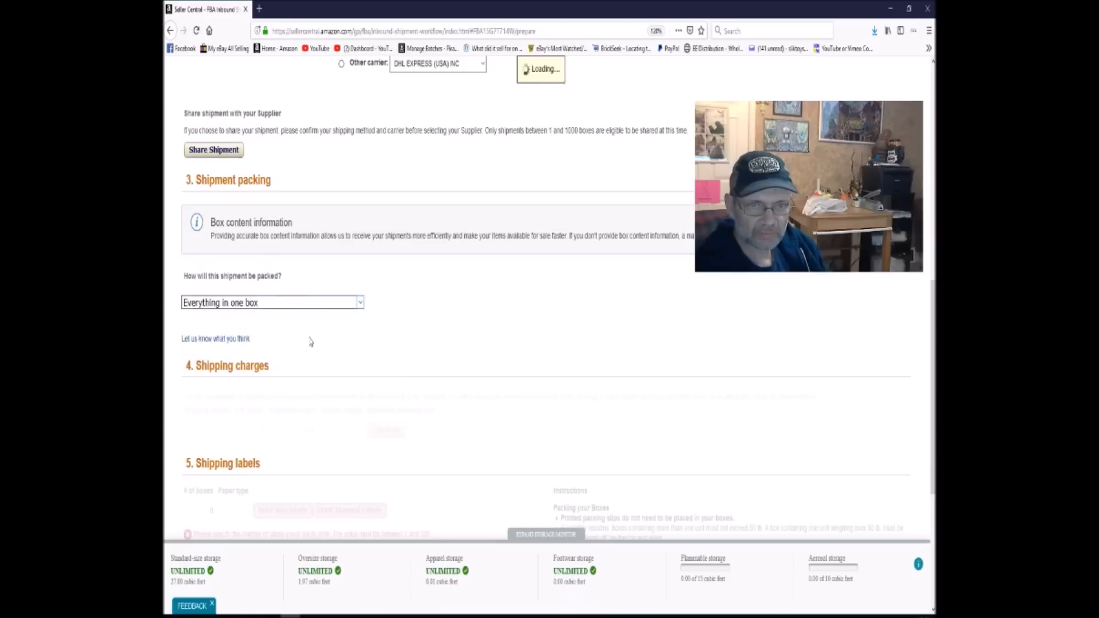
Examine the one-SKU and multiple-SKU packing options, then keep Everything in one box
click(361, 295)
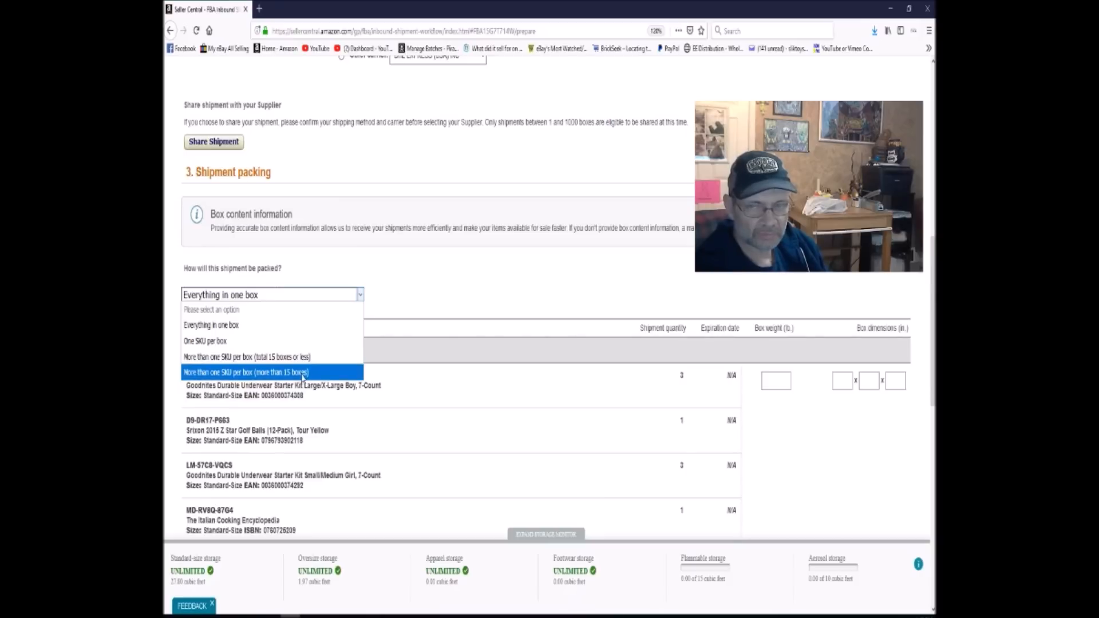
click(441, 275)
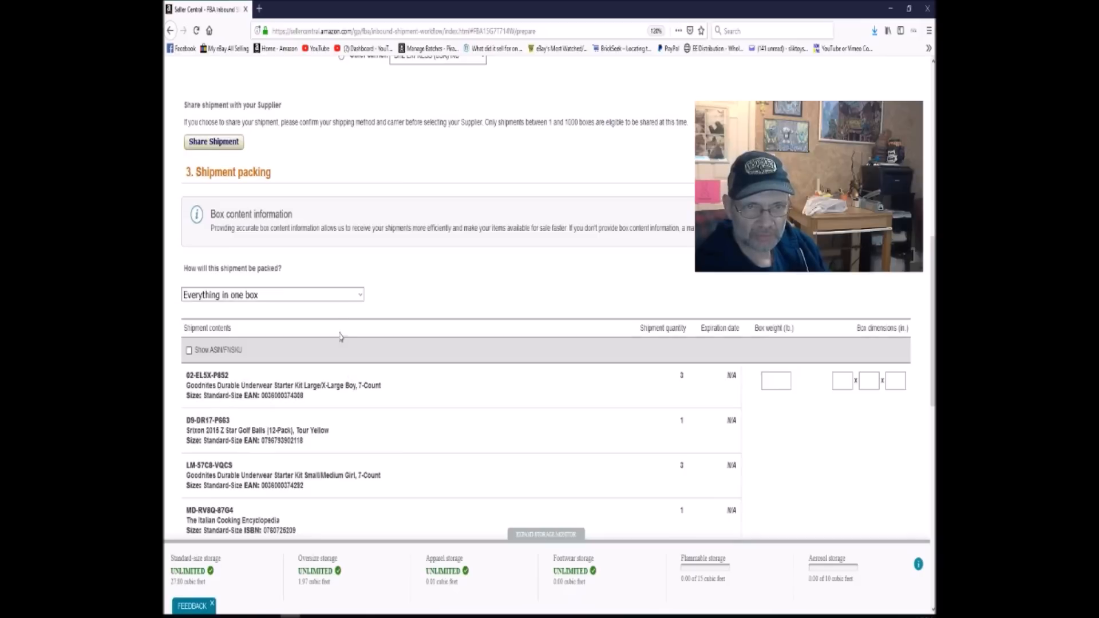
click(361, 296)
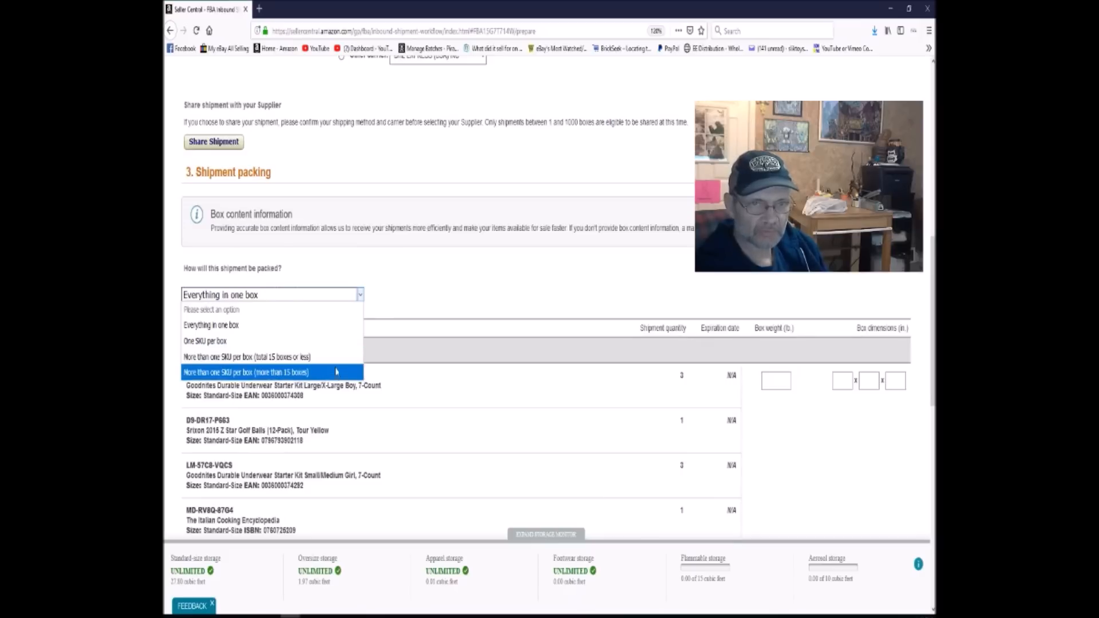
click(336, 328)
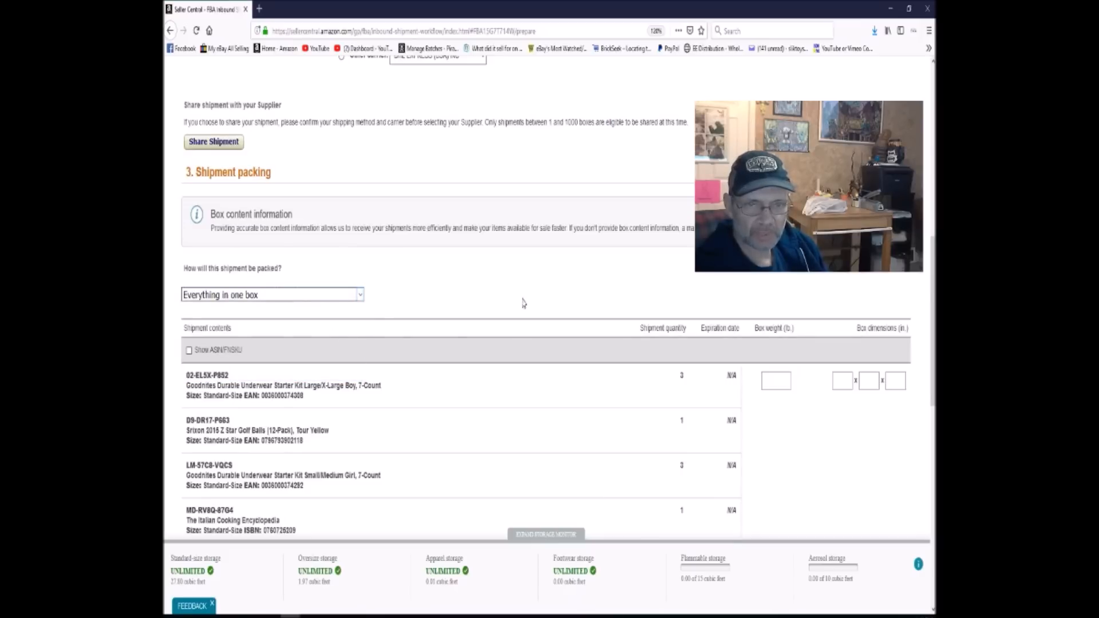
Look over the packing contents, shipping charges, shipping labels and shipping service sections of the Jacksonville shipment
scroll(522, 303, down, 3)
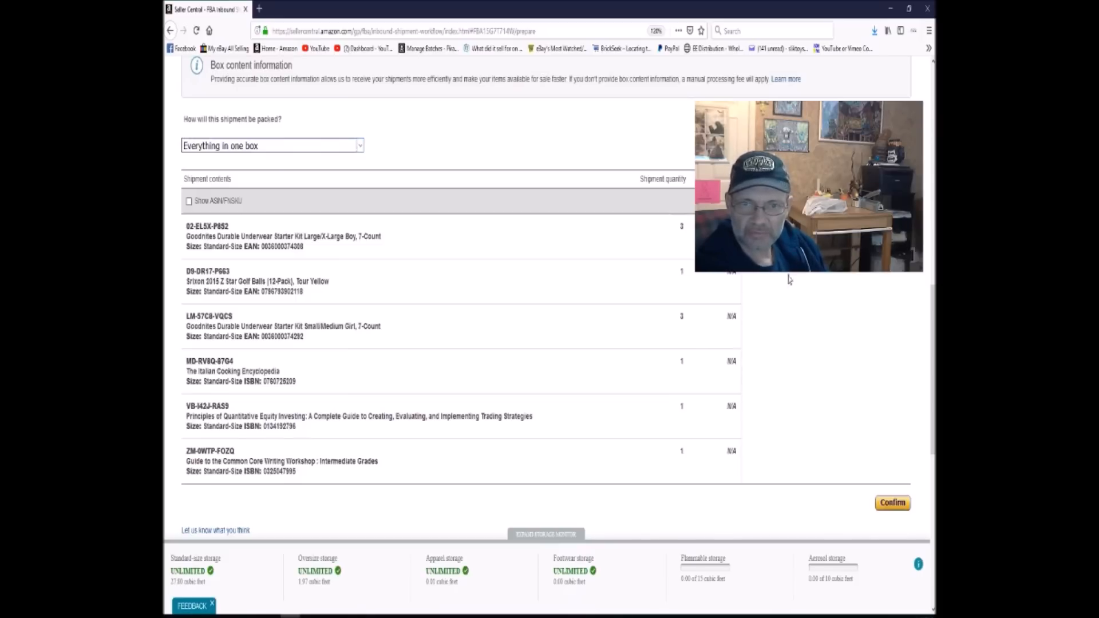
scroll(655, 291, down, 4)
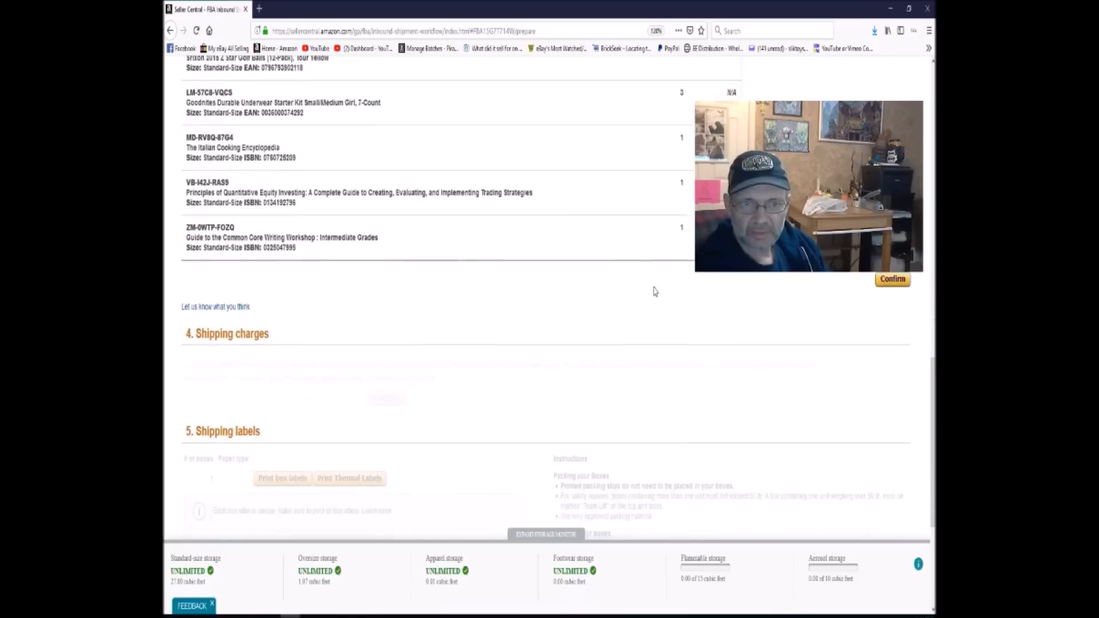
scroll(655, 291, up, 4)
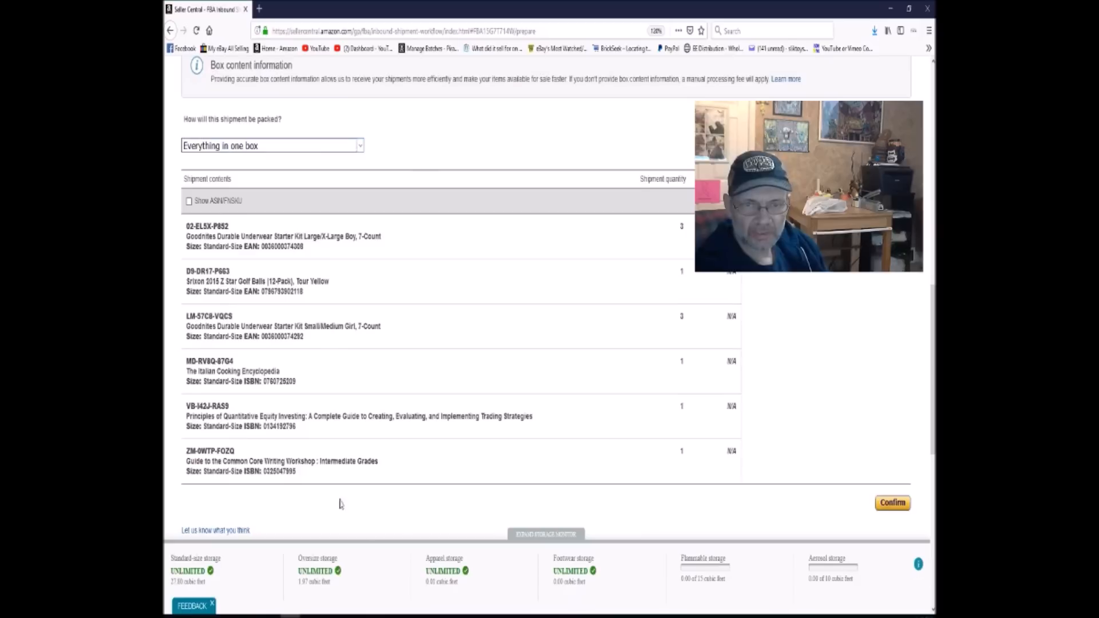
scroll(403, 317, up, 1)
scroll(402, 320, up, 4)
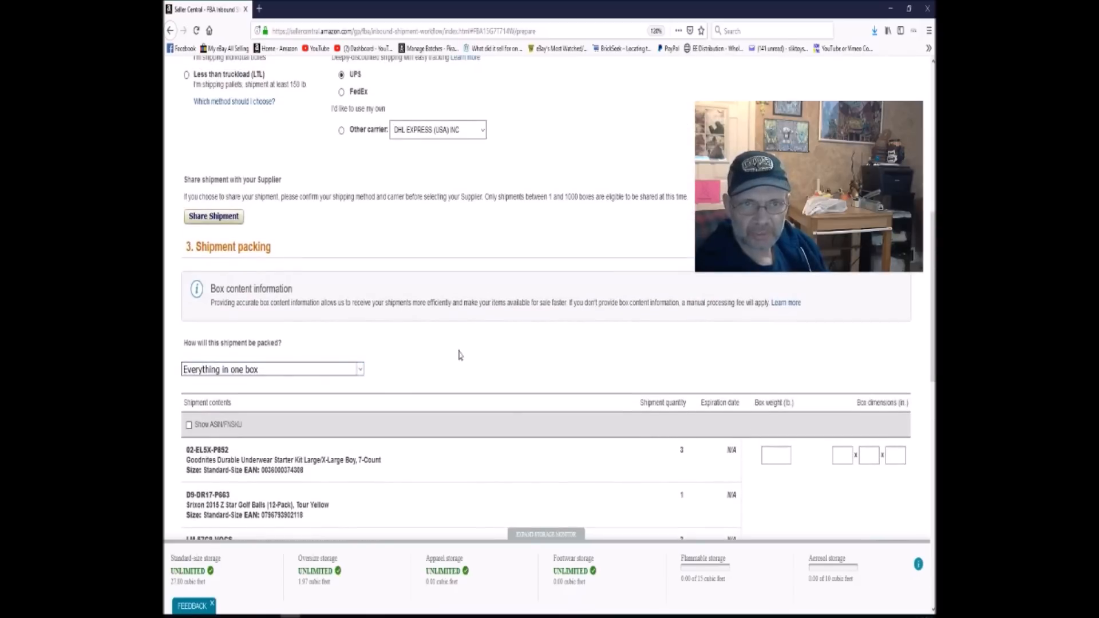
scroll(438, 317, up, 4)
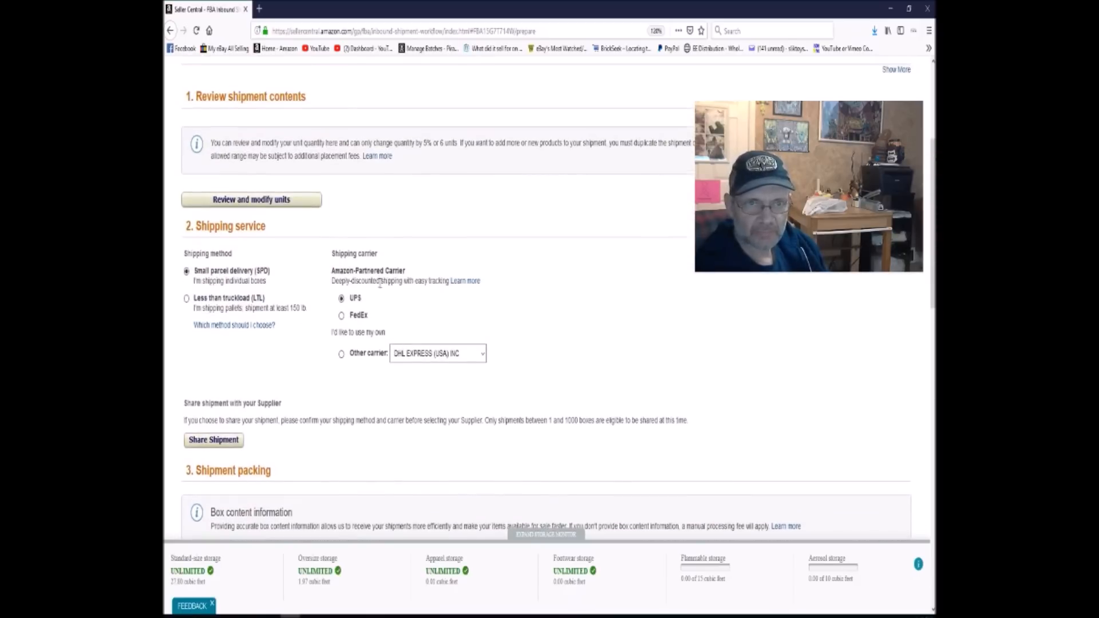
Show the Jacksonville shipment's units, generate thermal labels for them, and open the downloaded label PDF
click(279, 206)
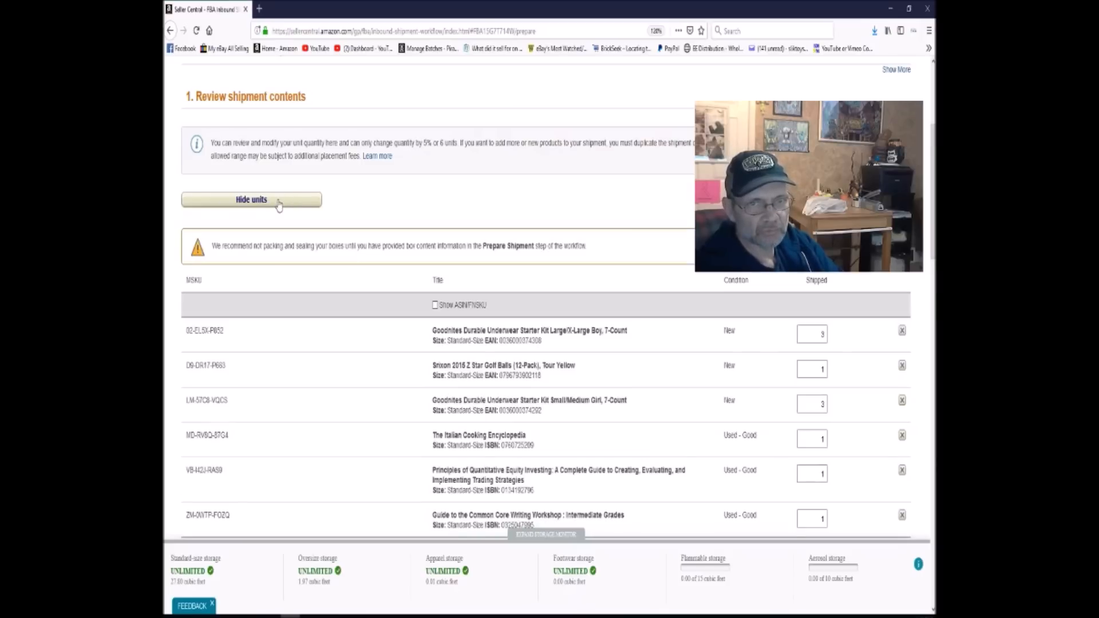
scroll(377, 224, down, 5)
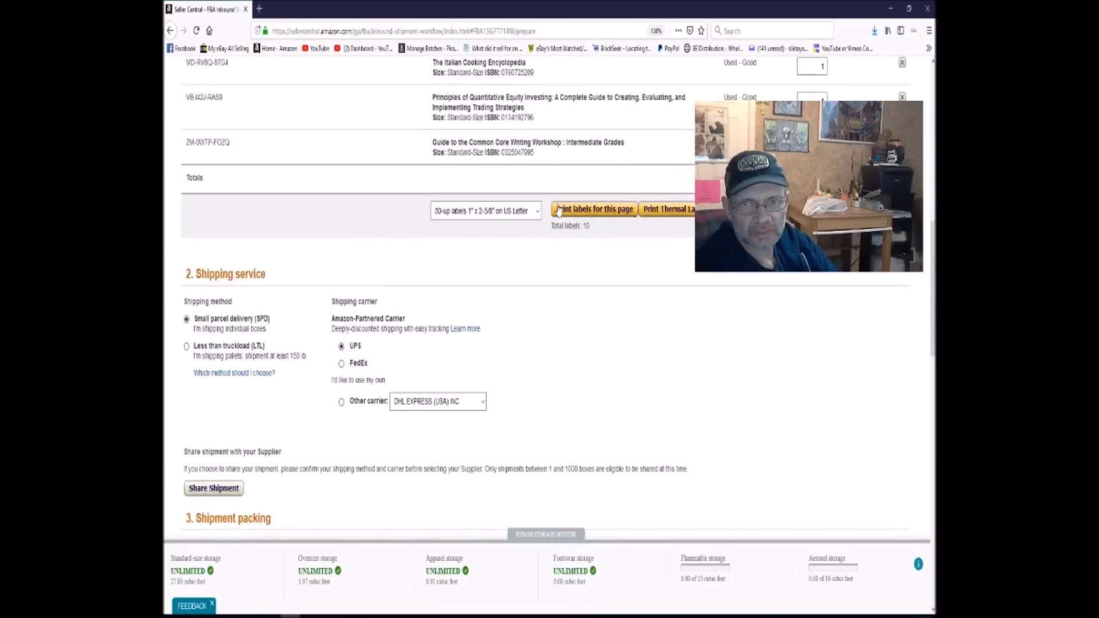
scroll(534, 294, up, 3)
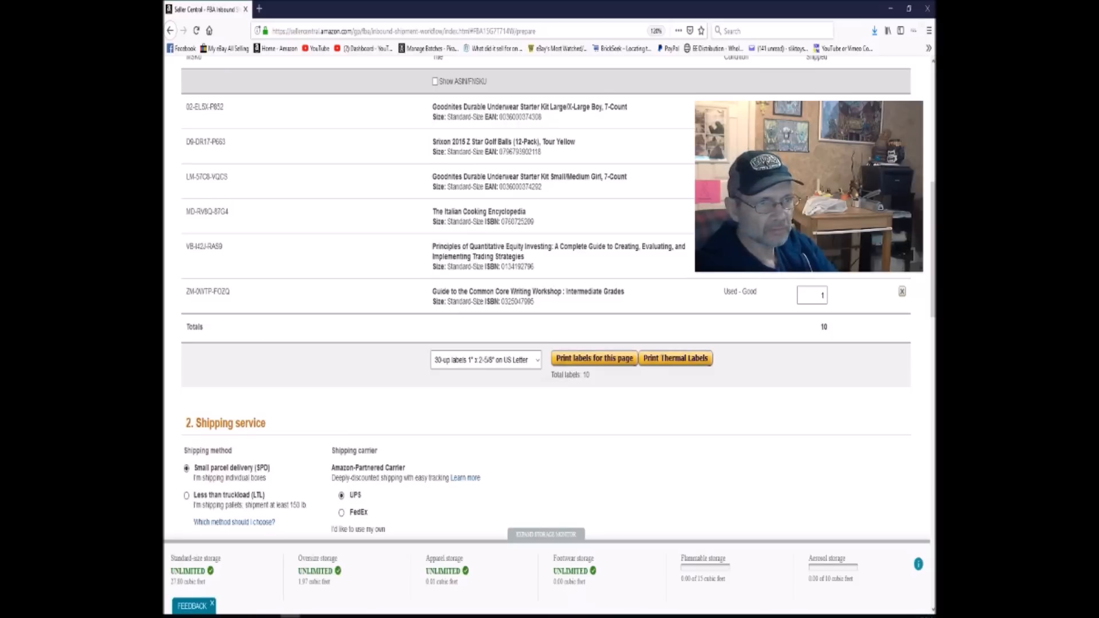
scroll(511, 343, up, 3)
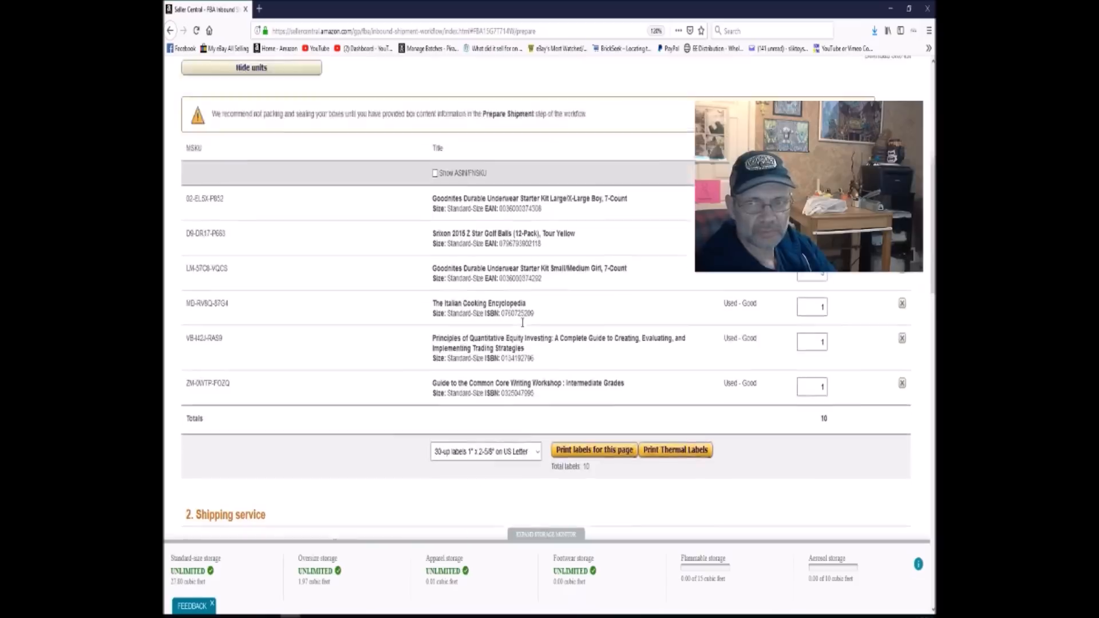
scroll(570, 358, down, 1)
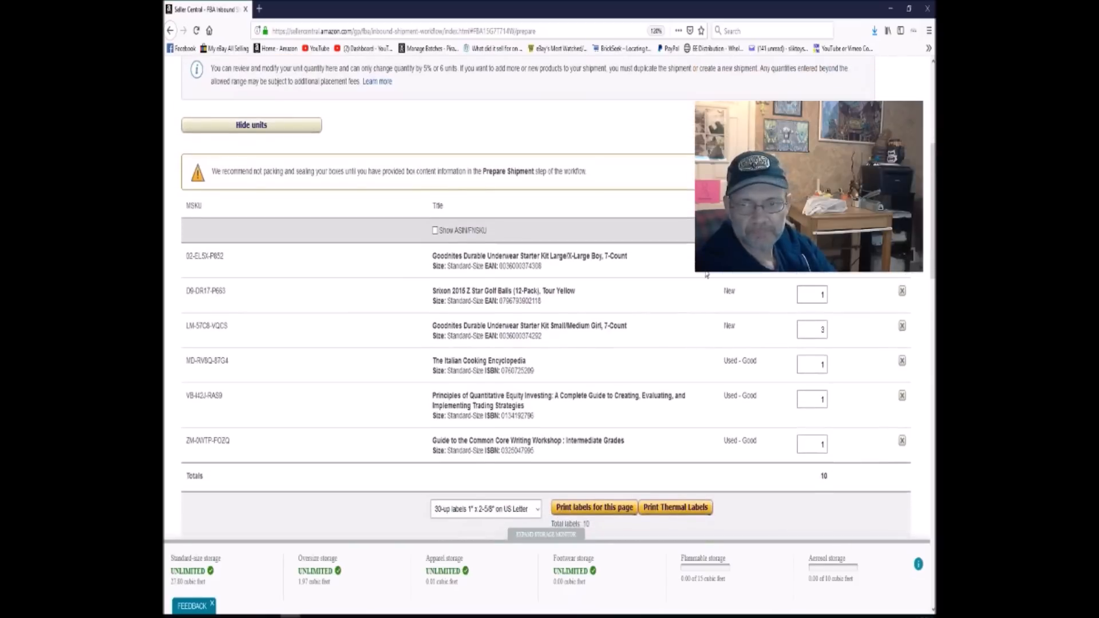
scroll(660, 400, down, 2)
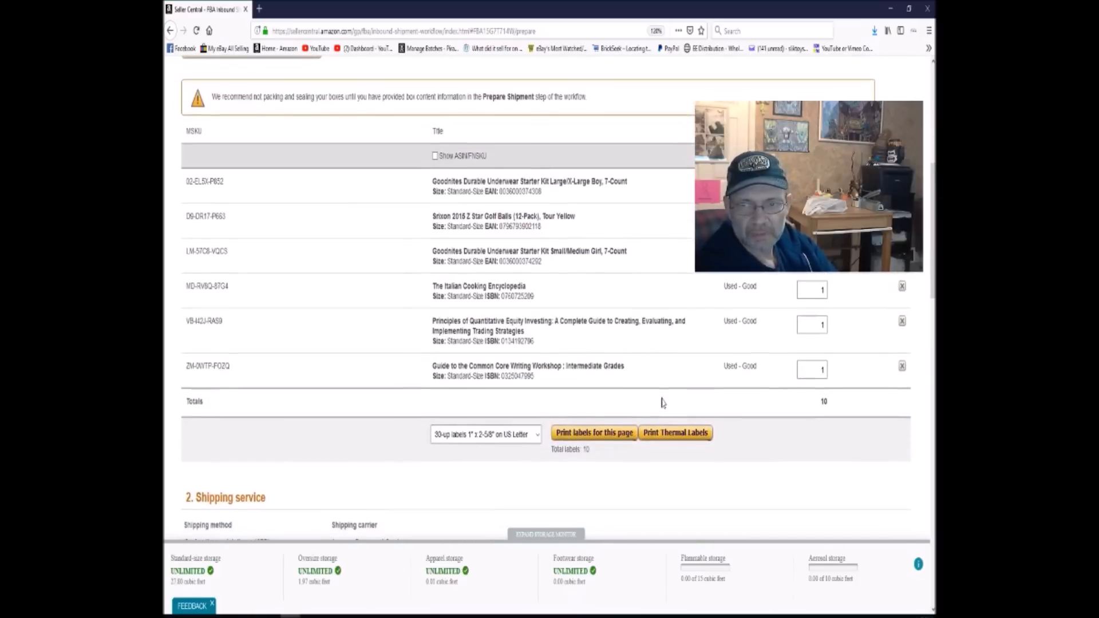
click(668, 433)
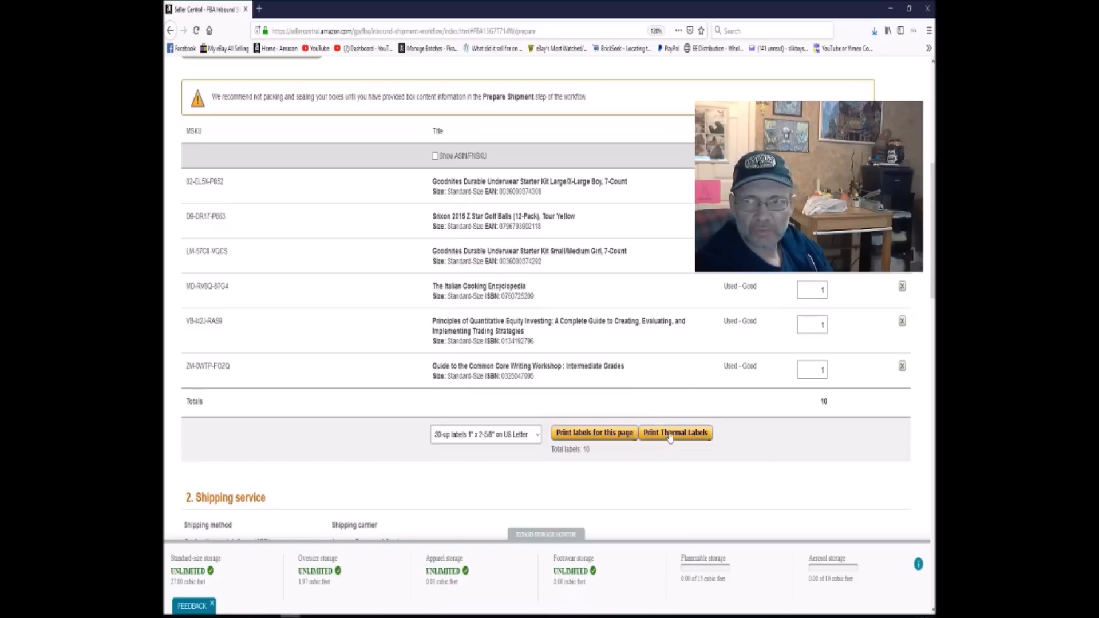
click(873, 37)
click(832, 68)
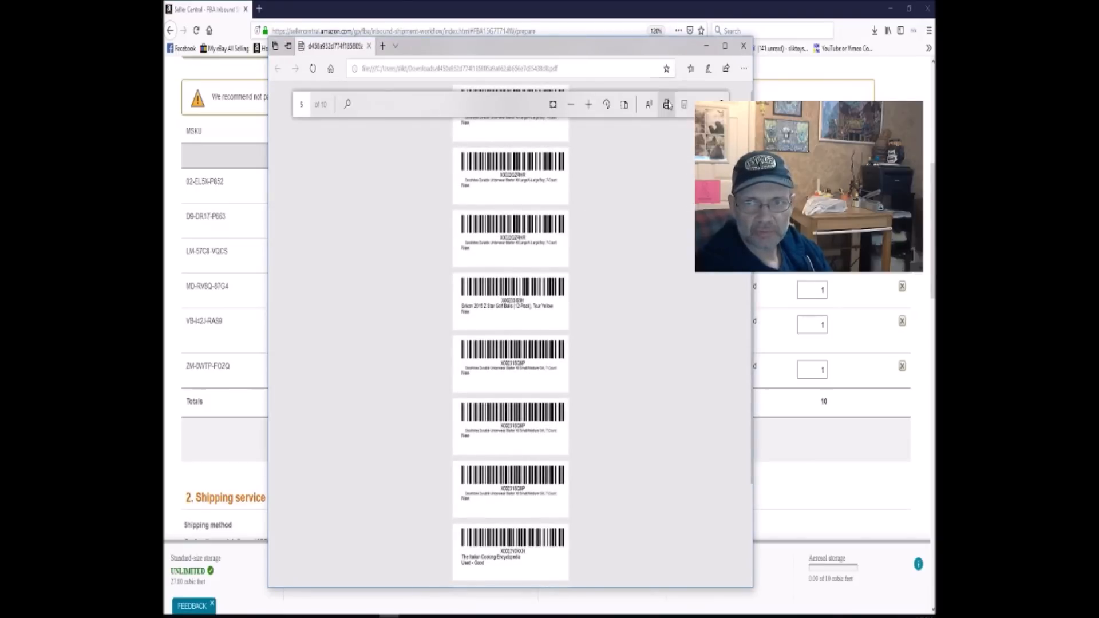
Start printing the thermal label PDF and choose the DYMO LabelWriter 450 as the printer
click(666, 104)
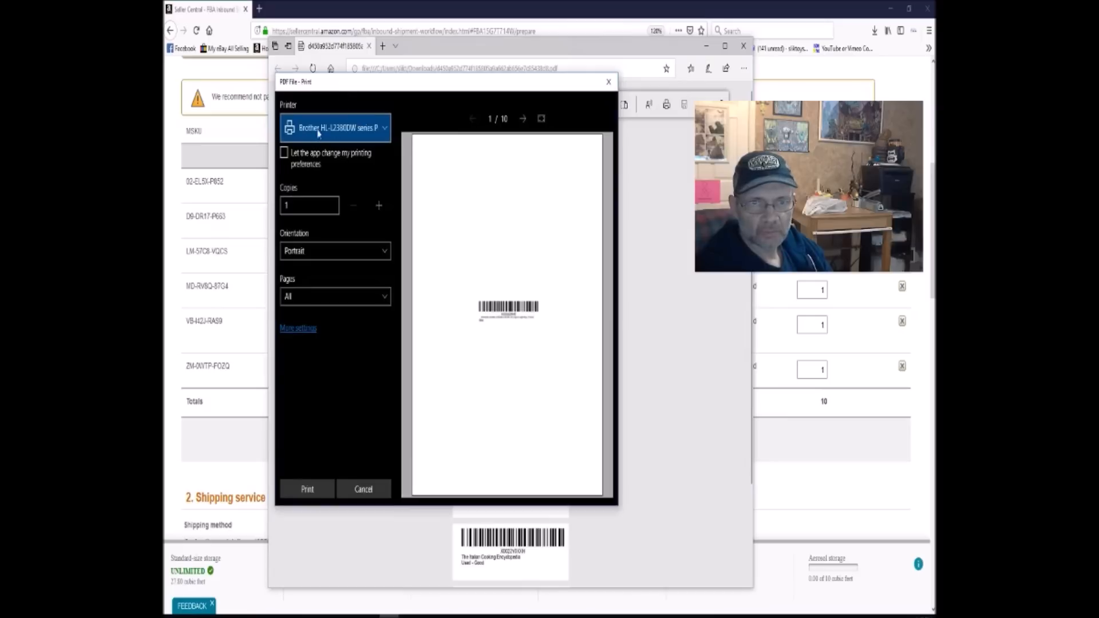
click(366, 136)
click(362, 149)
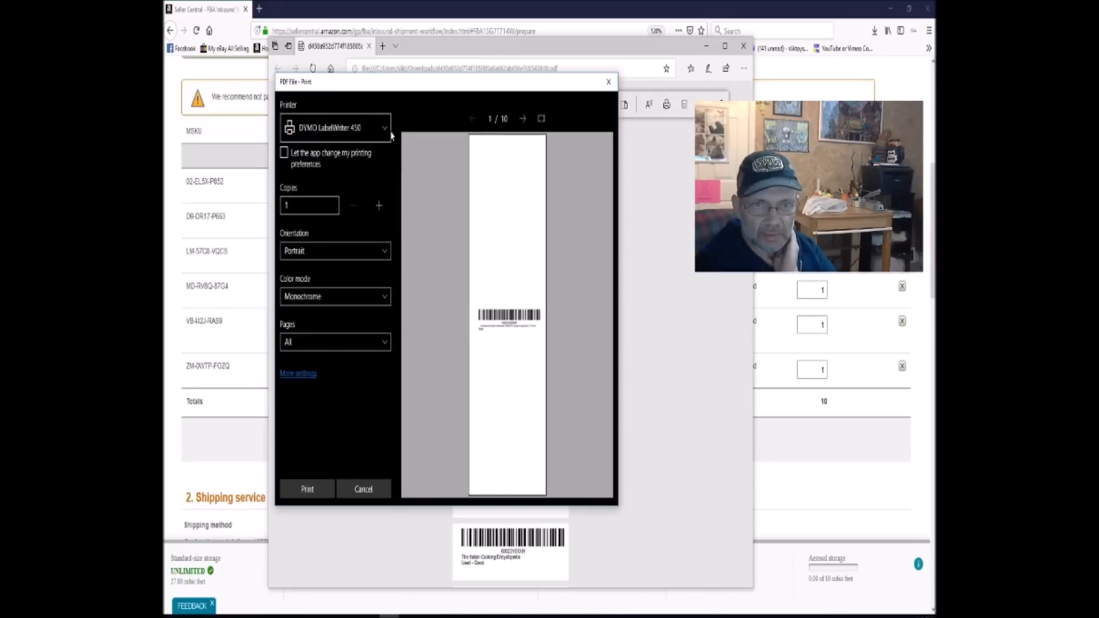
click(385, 133)
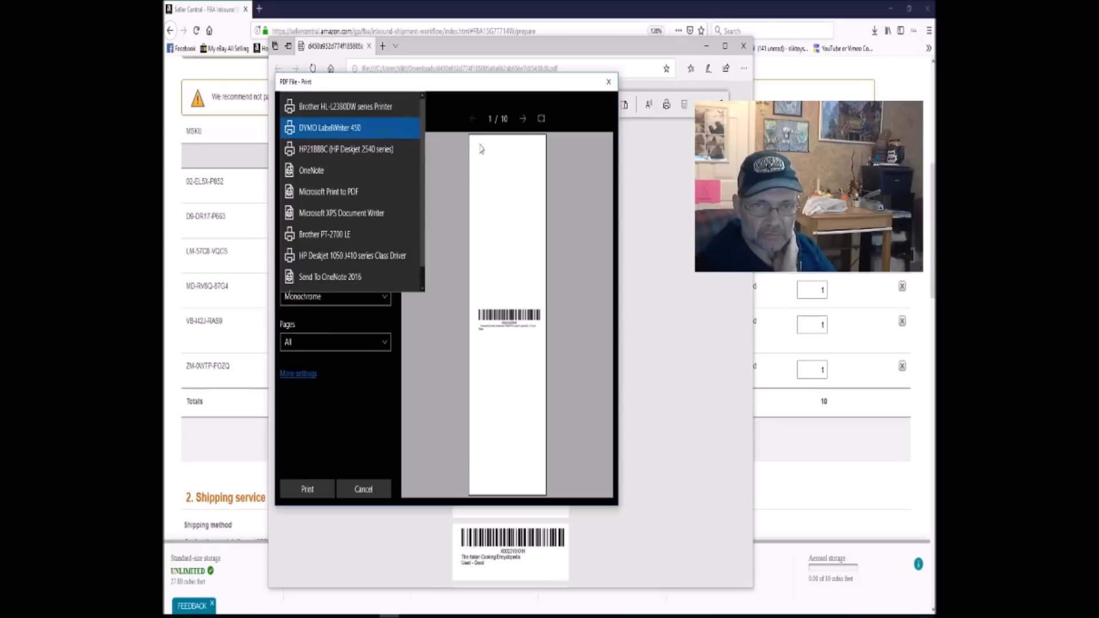
click(362, 132)
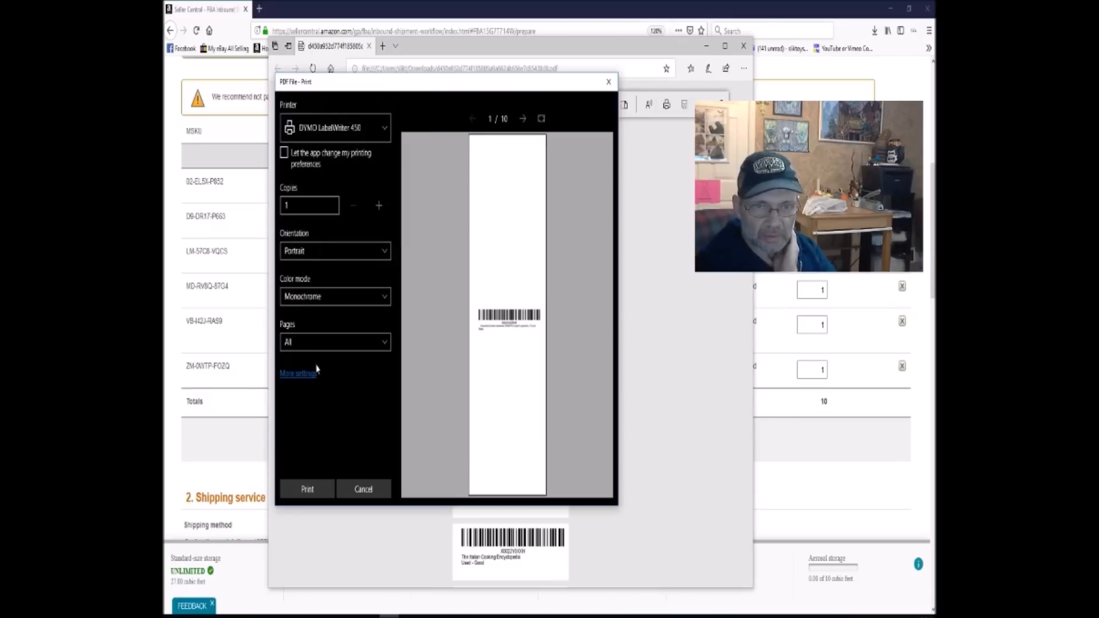
Set the label paper size to 30334 2-1/4 in x 1-1/4 in and print all the labels
click(302, 375)
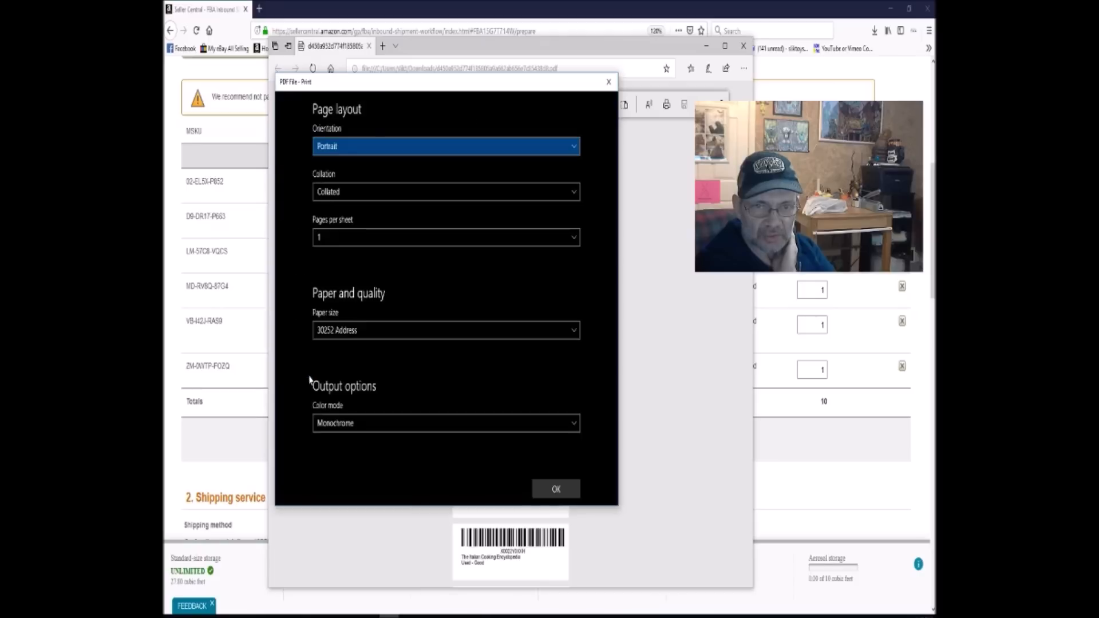
click(343, 335)
scroll(372, 380, down, 5)
scroll(370, 380, down, 10)
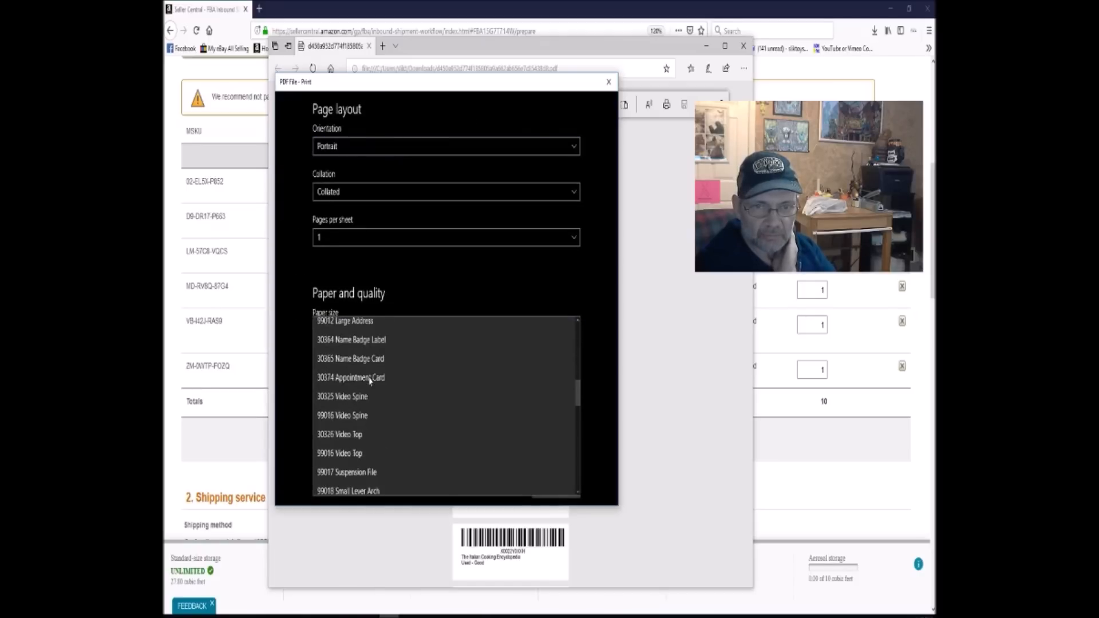
scroll(370, 380, down, 3)
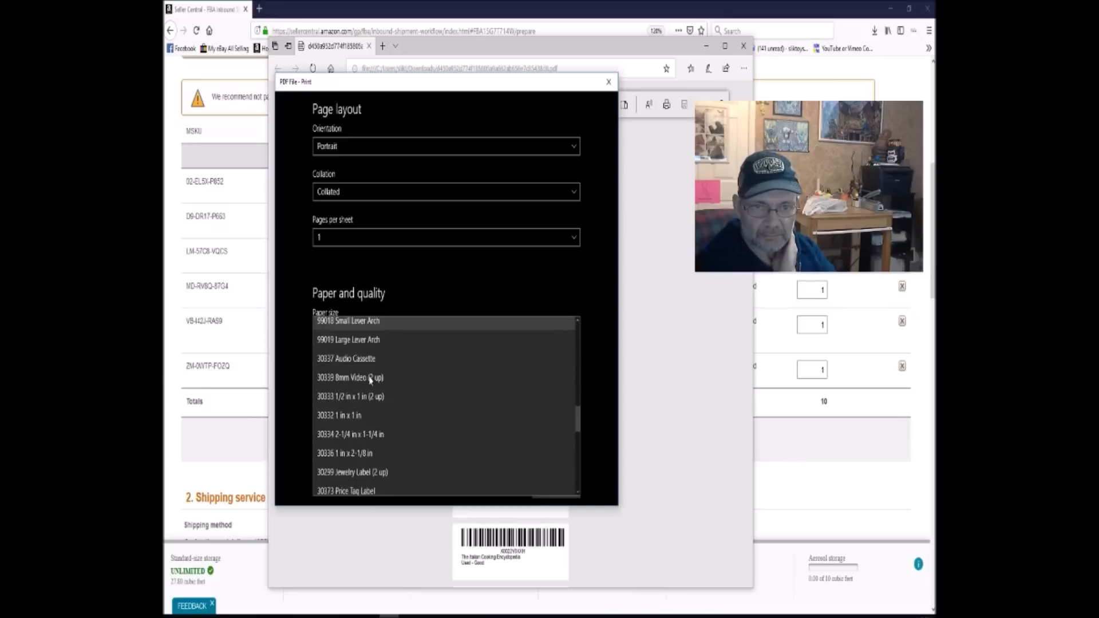
click(382, 435)
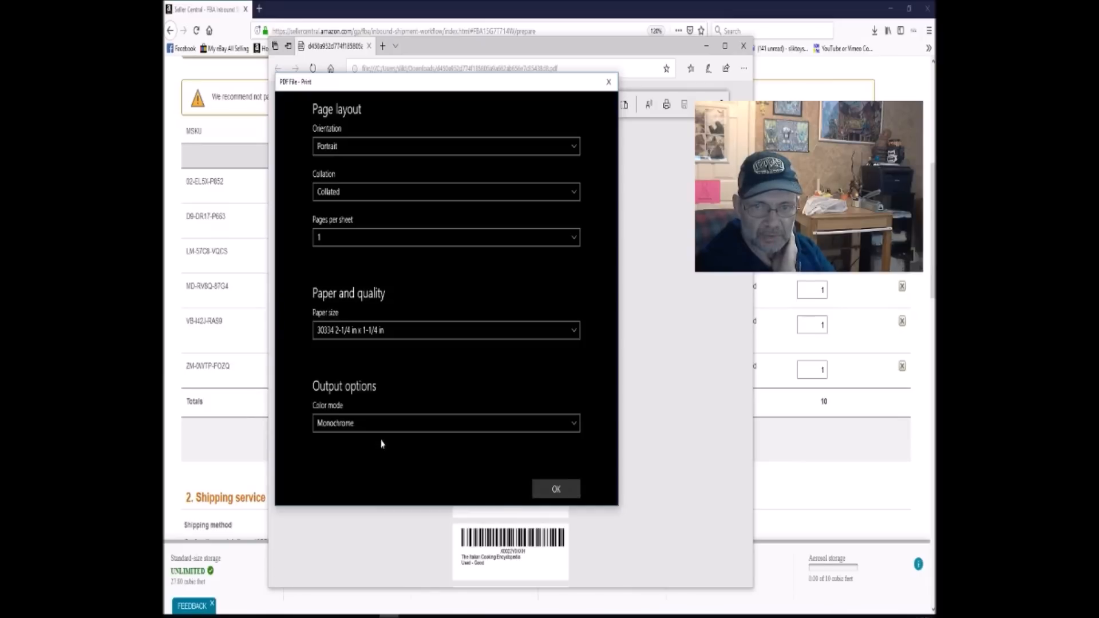
click(544, 489)
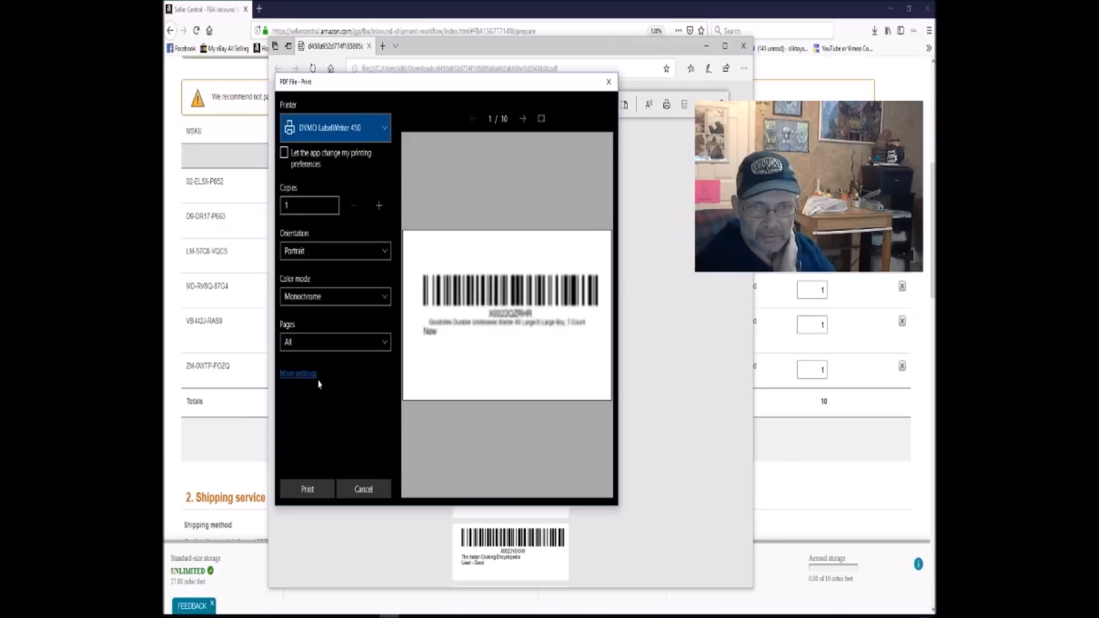
click(313, 494)
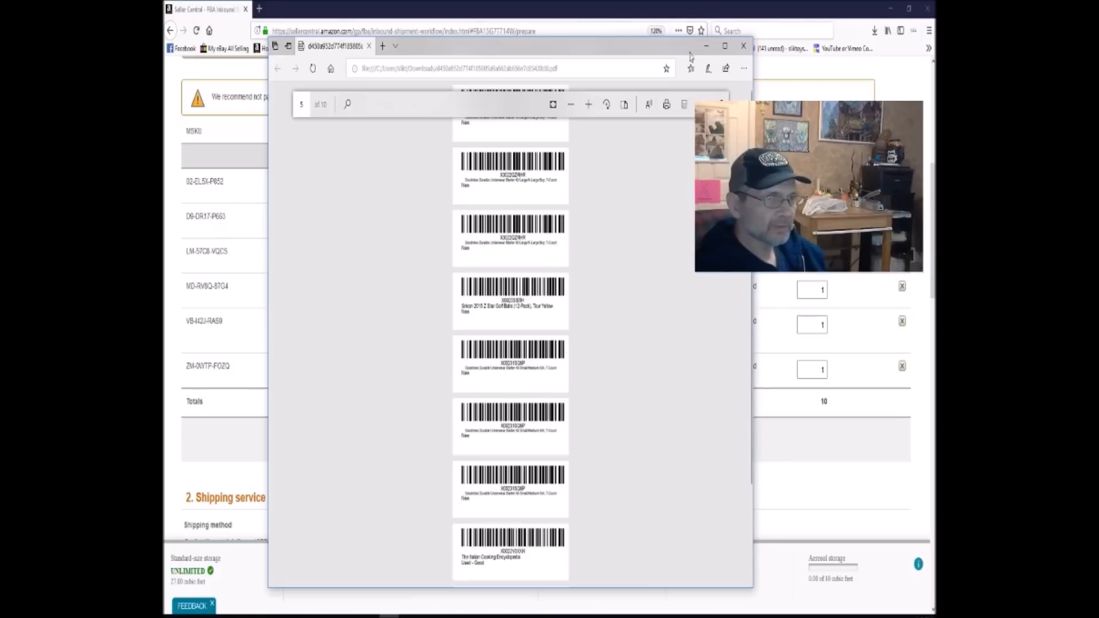
Close the label PDF and hide the unit list under the shipment contents
click(743, 46)
scroll(546, 298, up, 1)
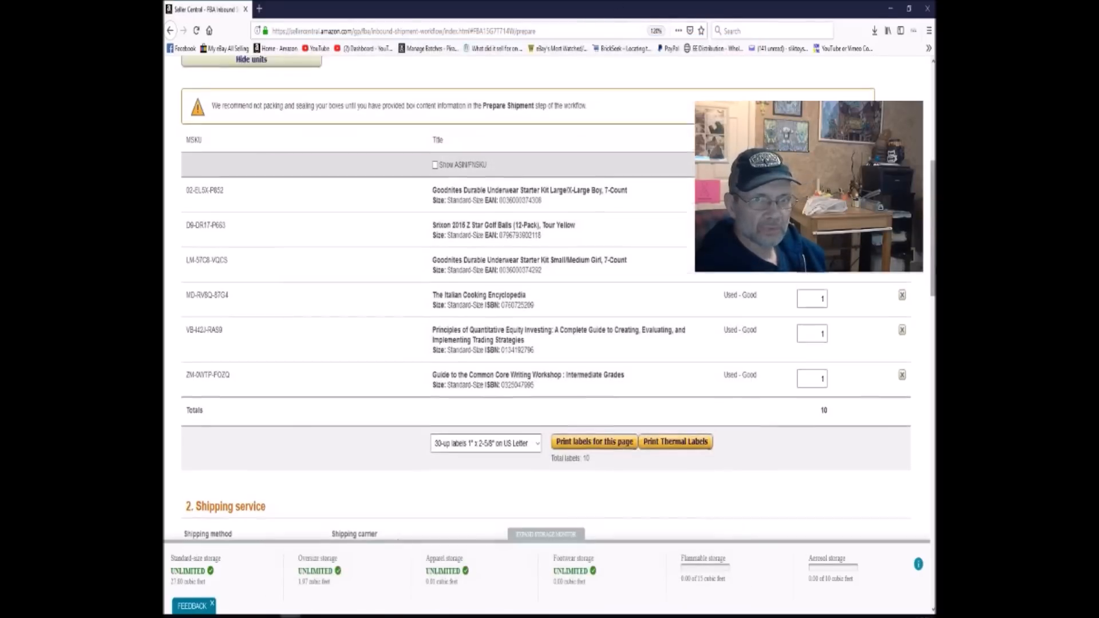
scroll(546, 298, up, 3)
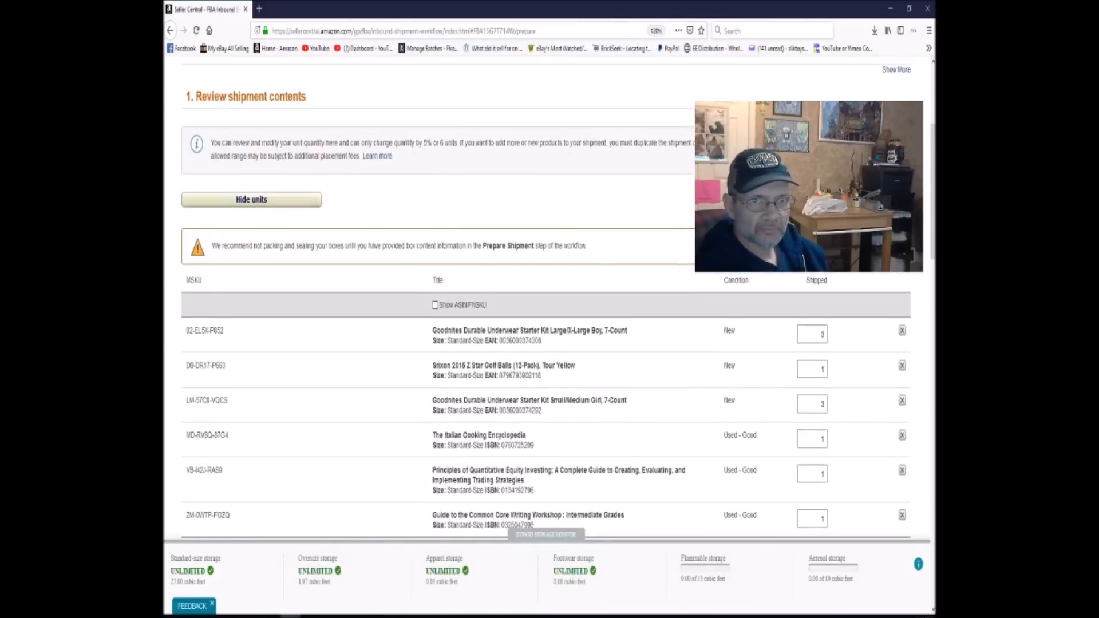
click(261, 200)
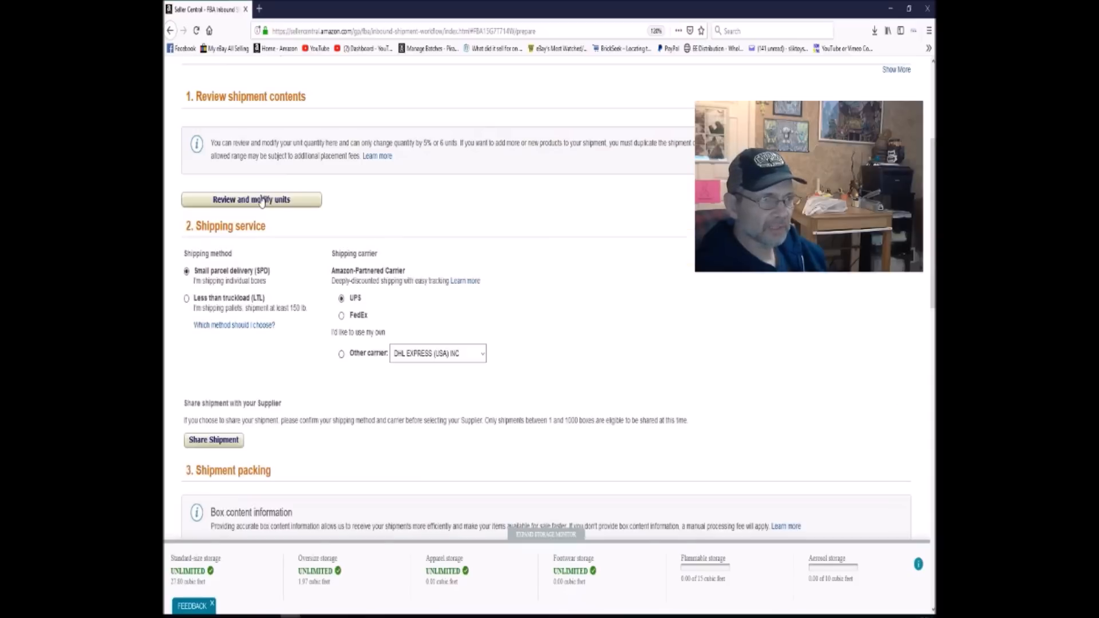
Enter box dimensions of 16.5 x 12.5 x 8.5 inches in the shipment packing section
scroll(508, 263, down, 8)
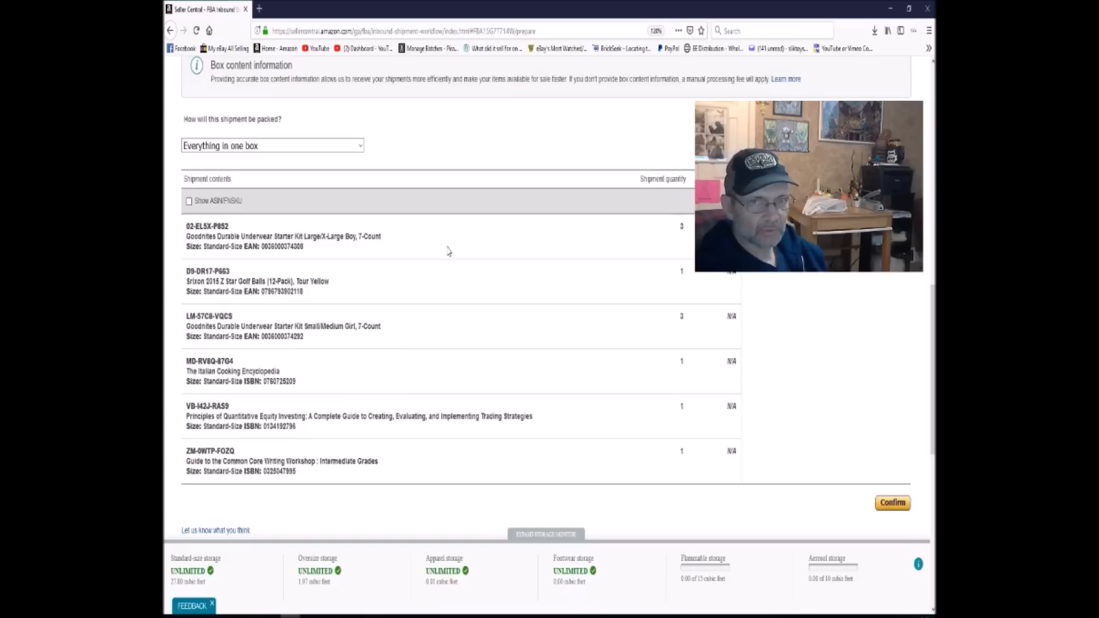
scroll(449, 251, down, 2)
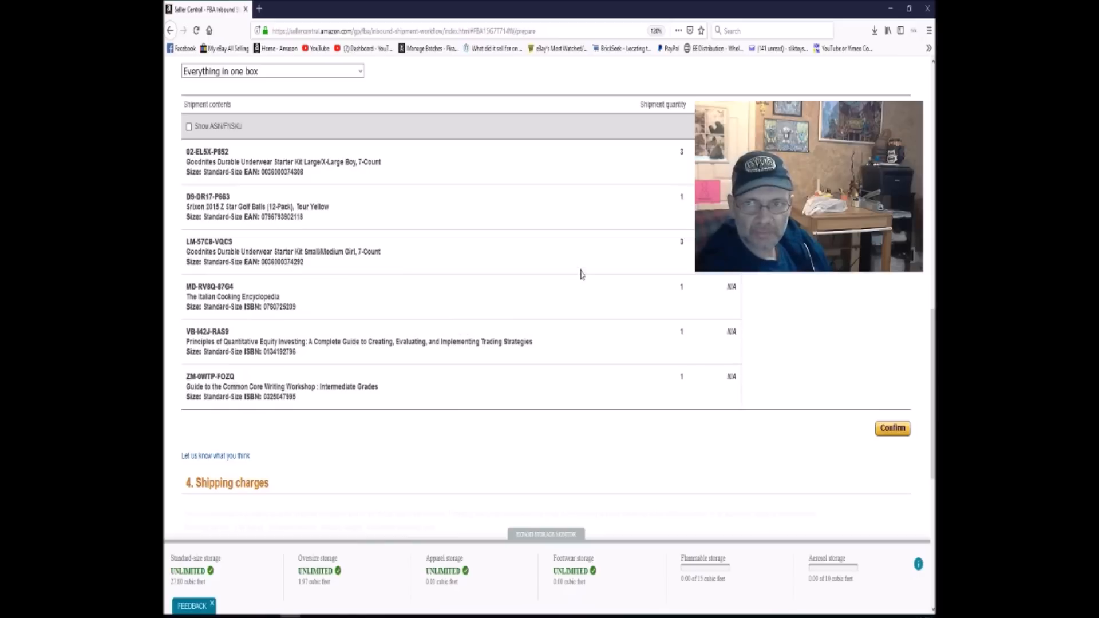
scroll(355, 318, up, 4)
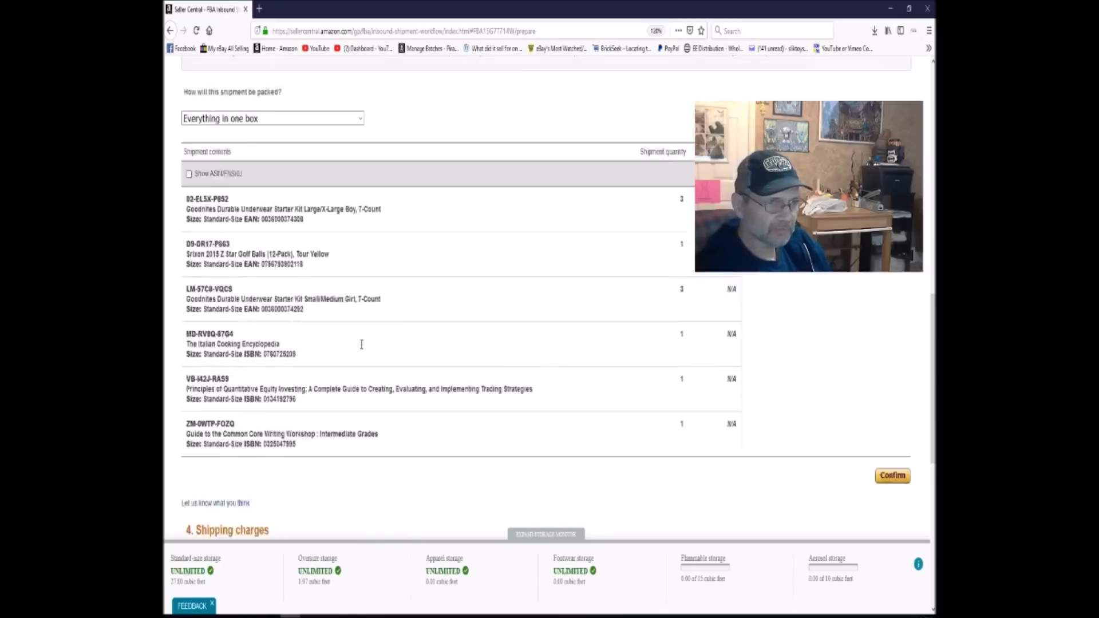
scroll(360, 349, down, 2)
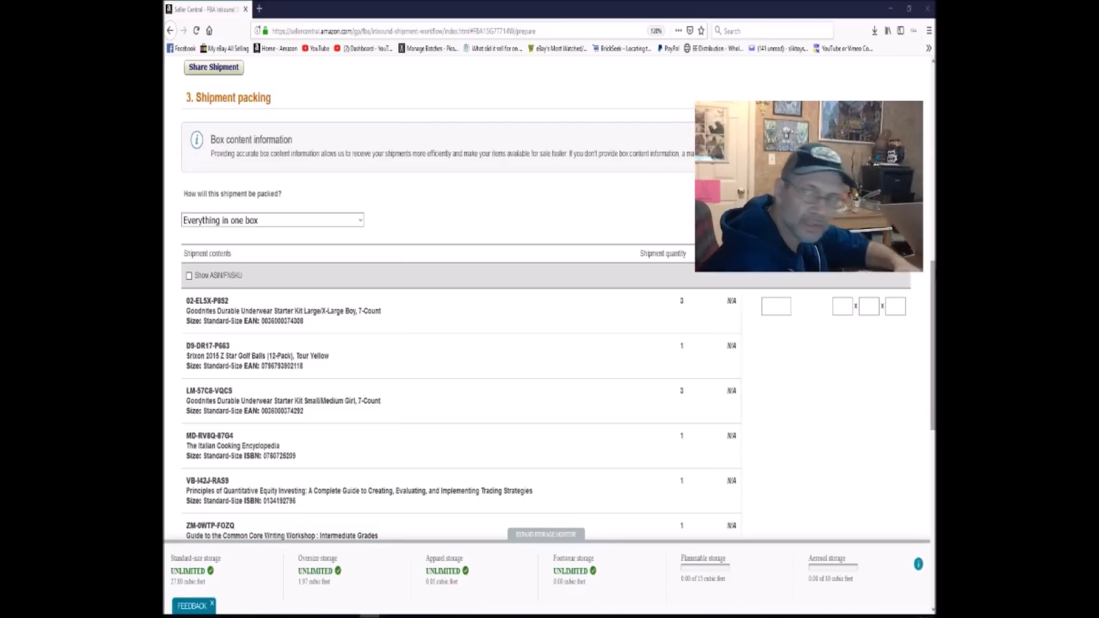
click(841, 306)
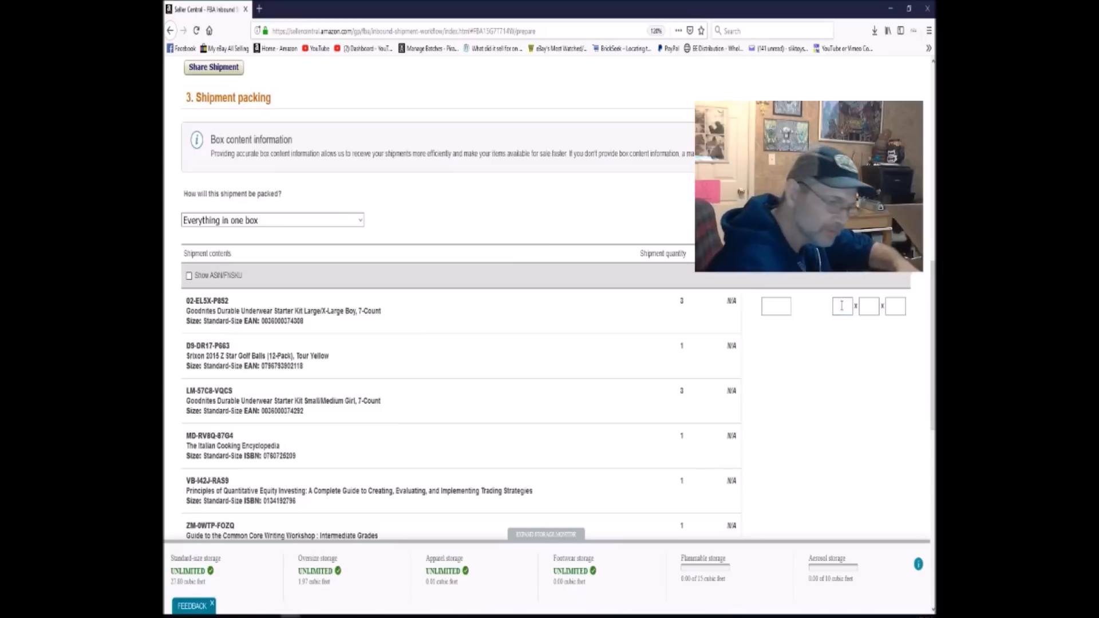
text(16.5)
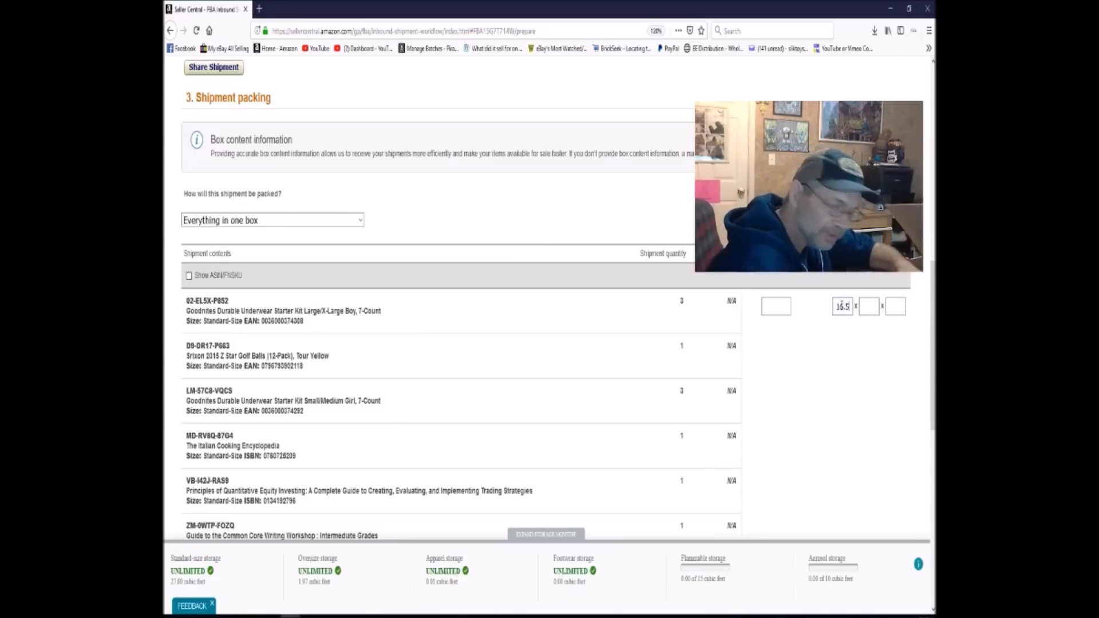
click(867, 307)
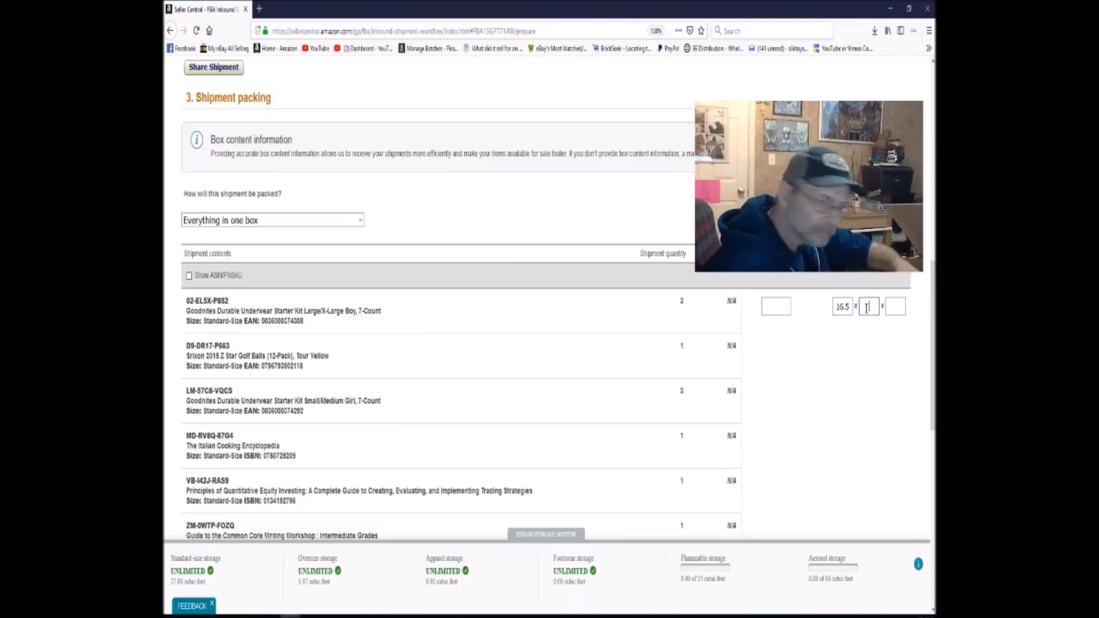
text(12.5)
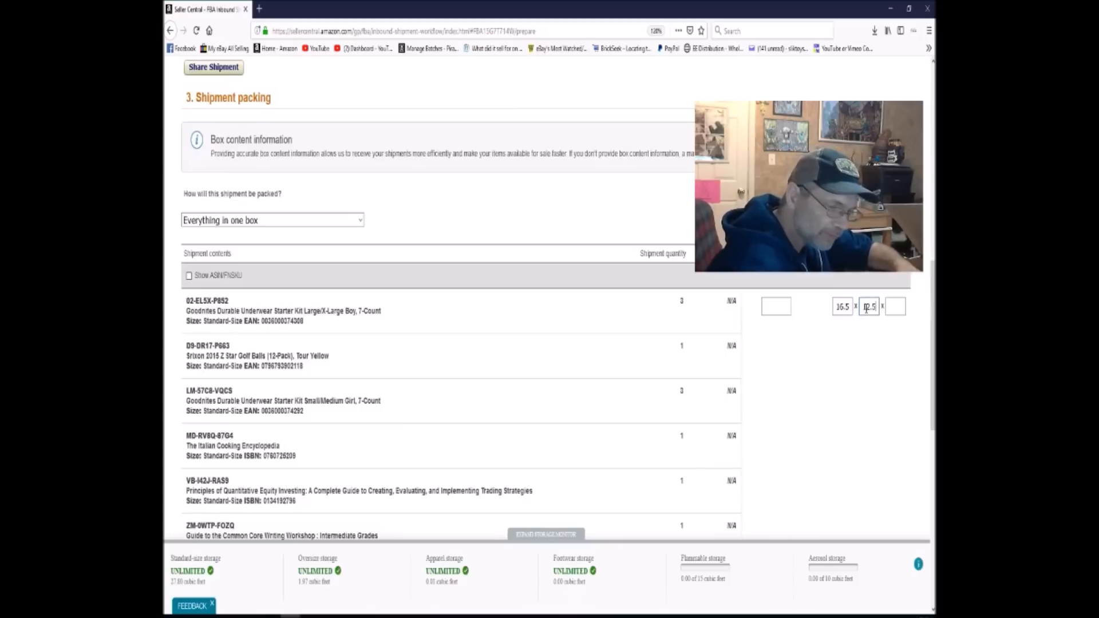
click(895, 303)
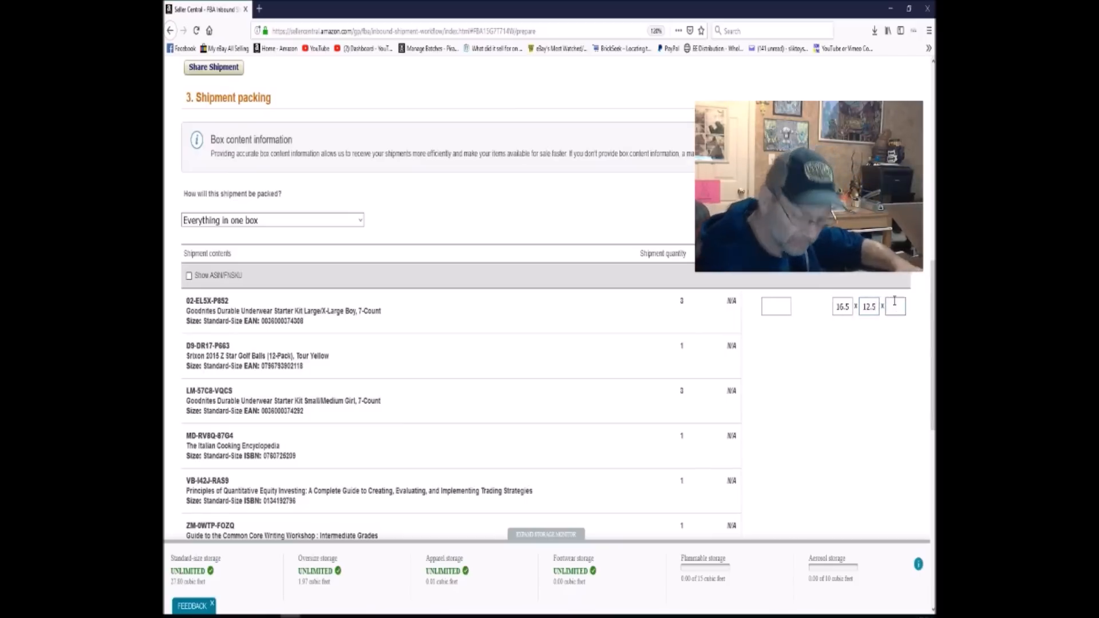
text(1)
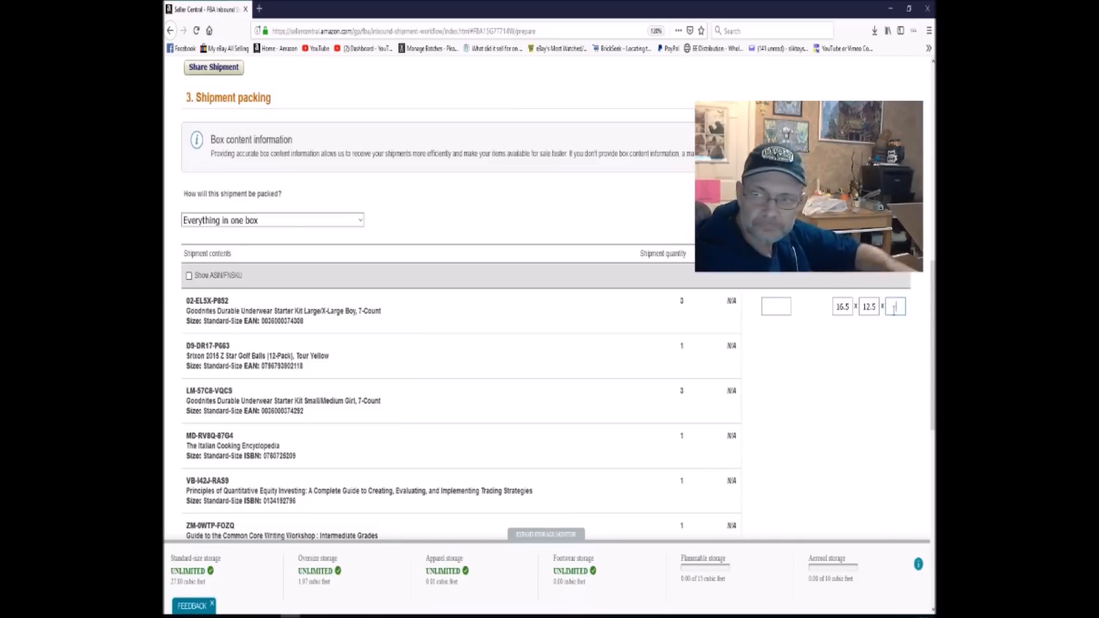
text(8.)
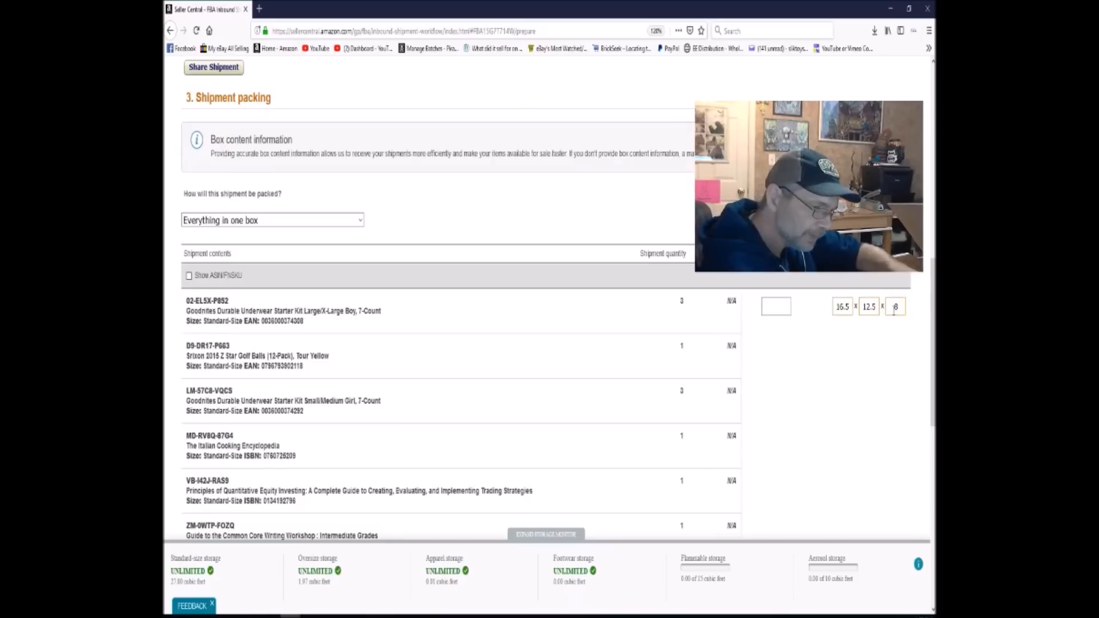
text(5)
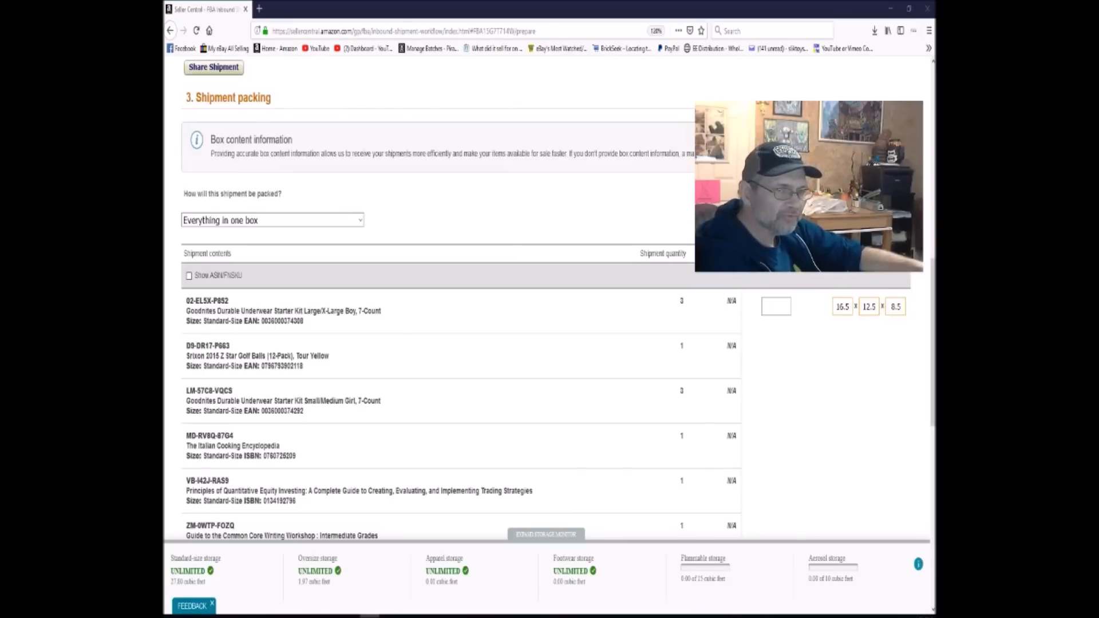
Set the box weight to 15 lb and confirm the box information
click(782, 307)
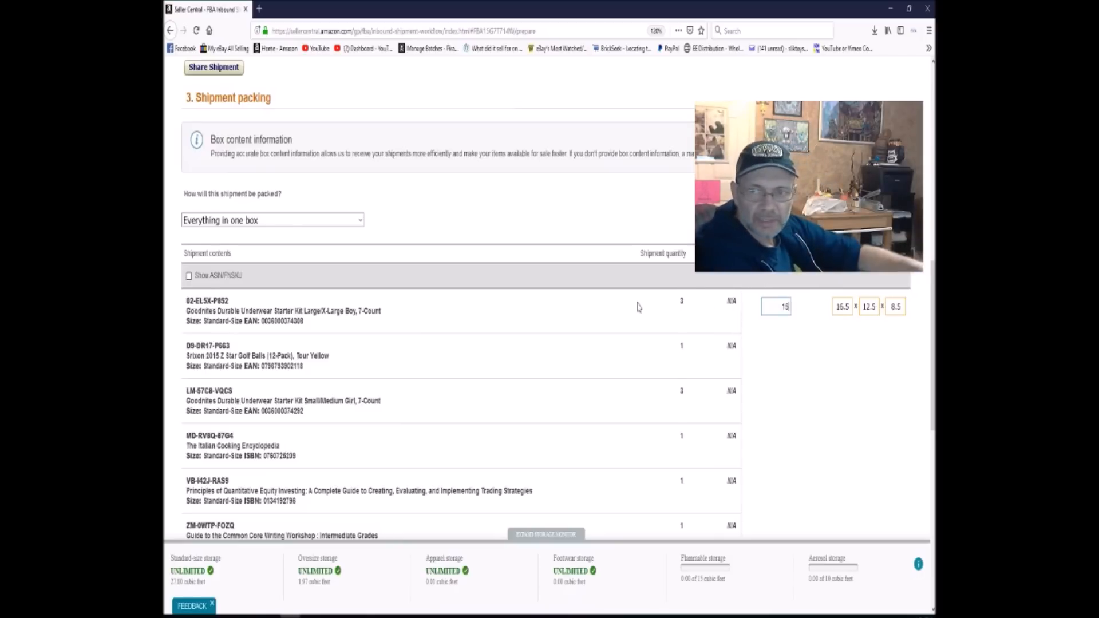
scroll(639, 307, down, 4)
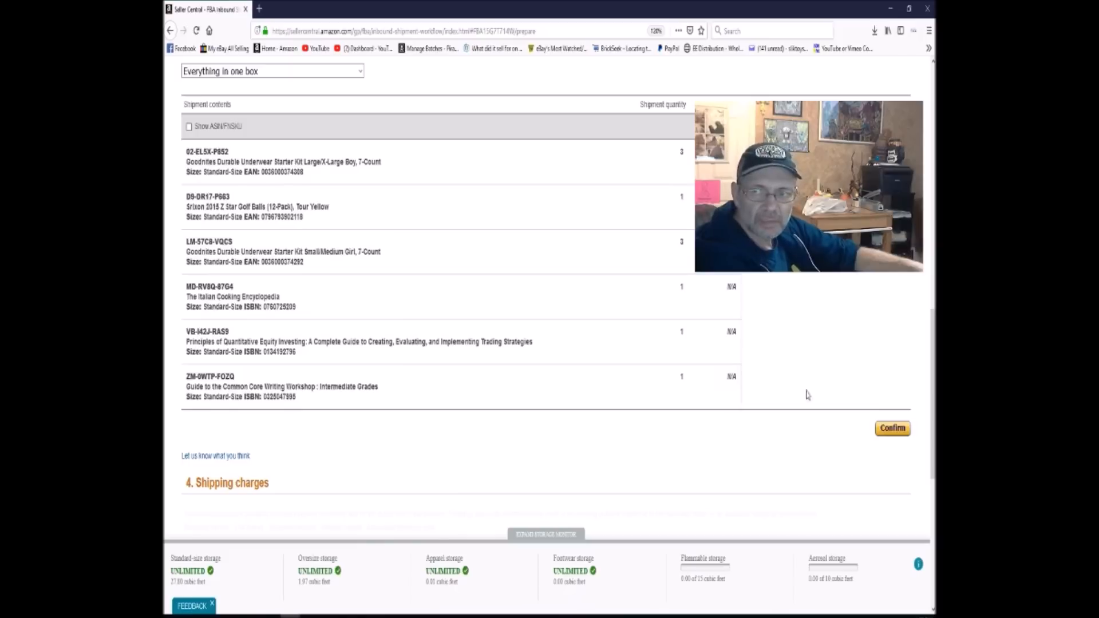
click(893, 436)
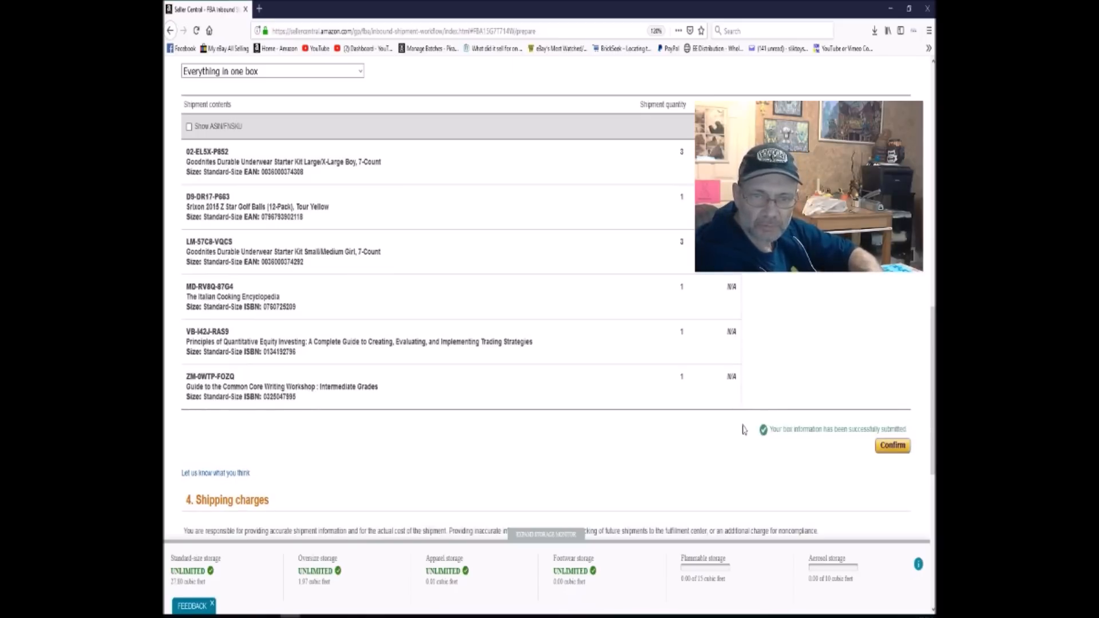
Calculate the estimated shipping charges for the one-box shipment with UPS
scroll(685, 410, down, 1)
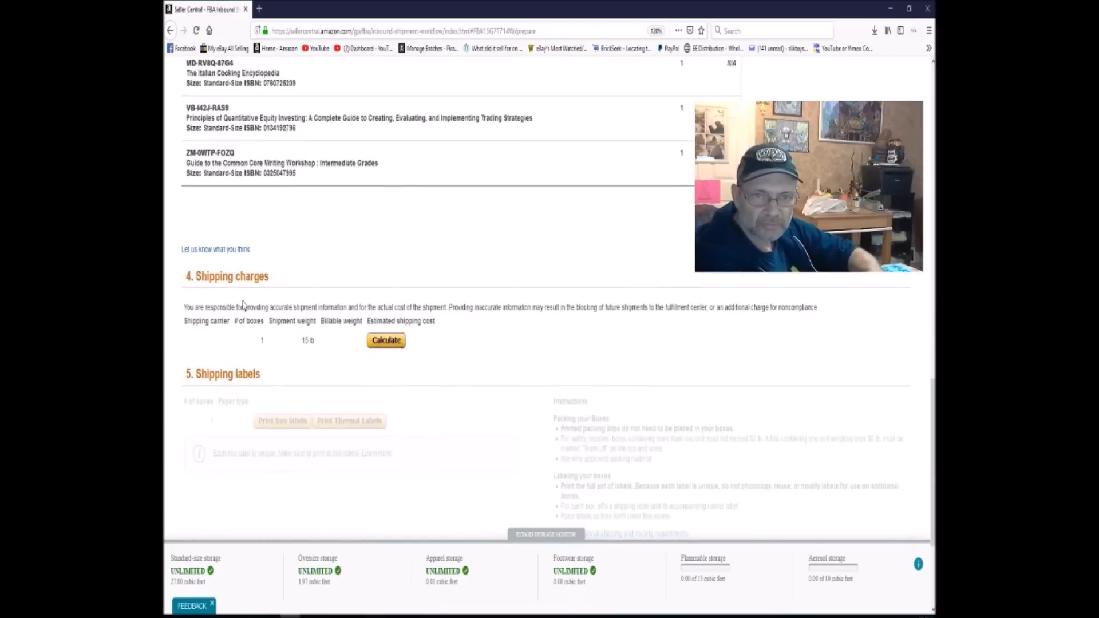
click(387, 341)
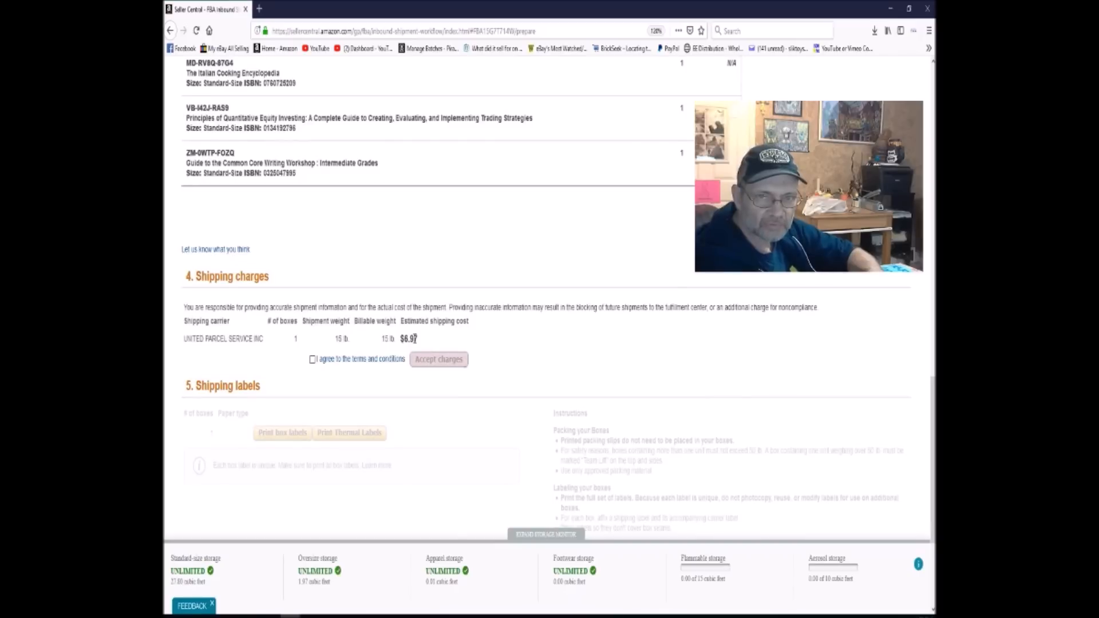
Change the Amazon-partnered carrier to FedEx and calculate its estimated shipping charges
scroll(415, 341, up, 15)
scroll(415, 343, down, 3)
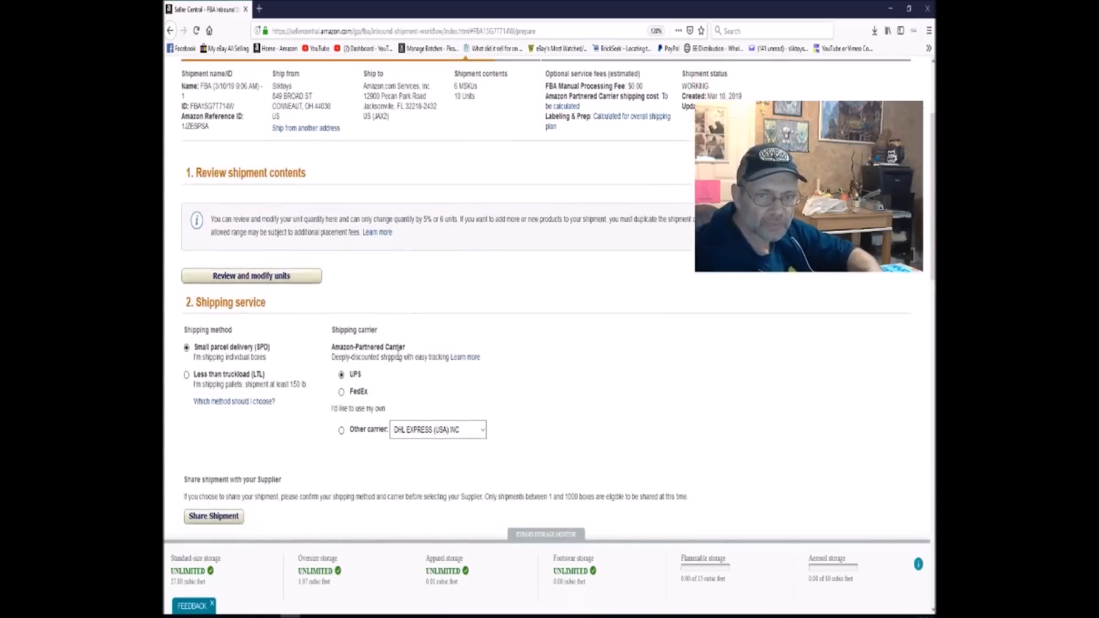
click(341, 390)
scroll(349, 395, down, 13)
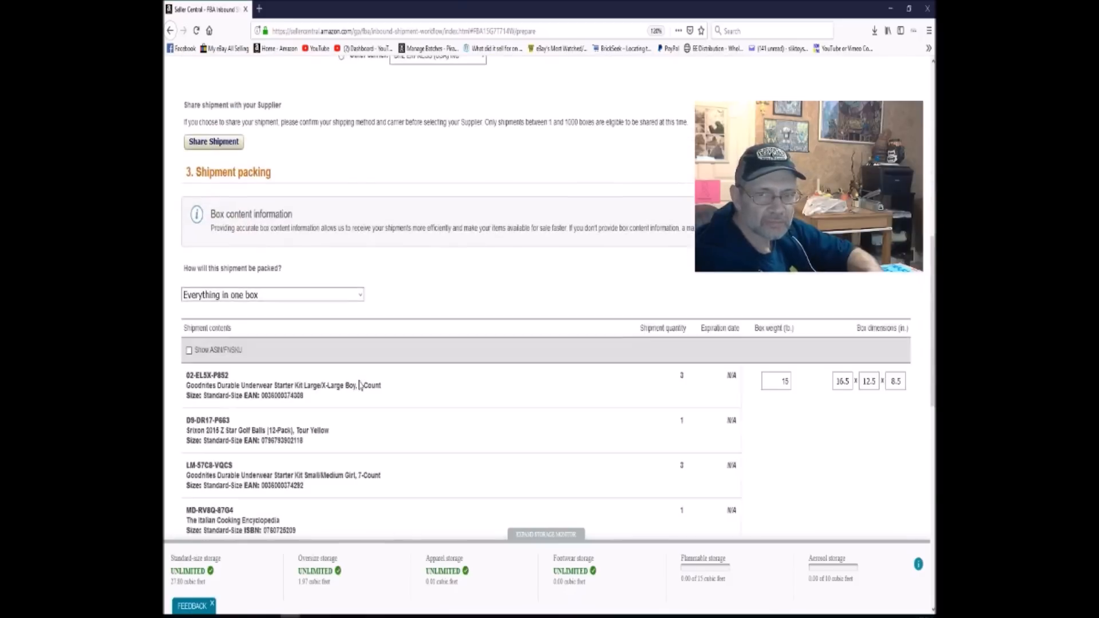
scroll(359, 385, down, 5)
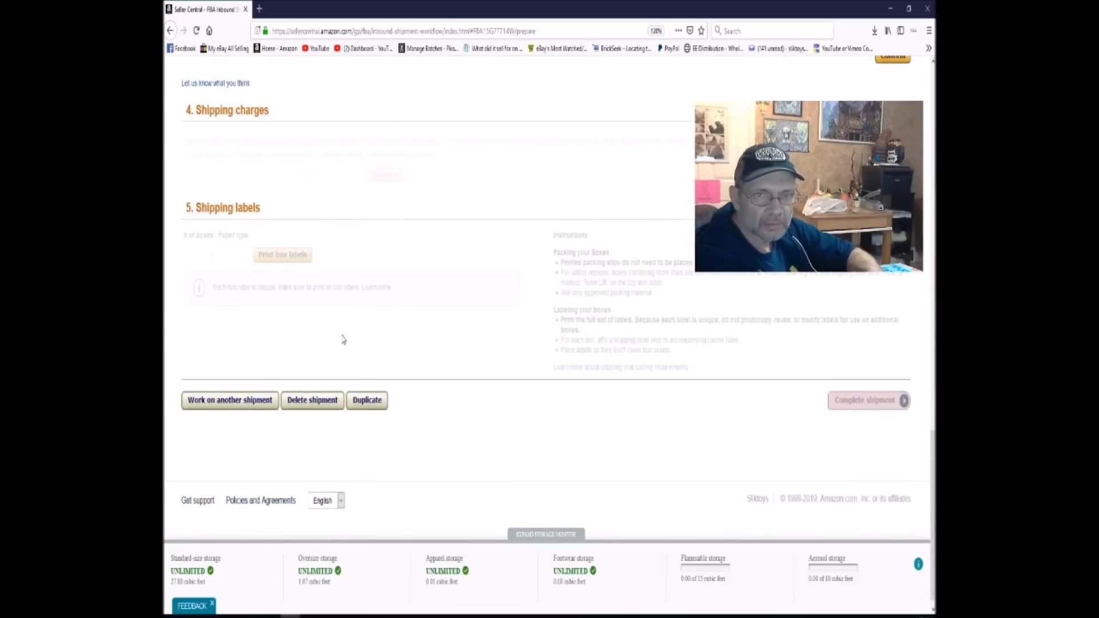
scroll(371, 343, up, 2)
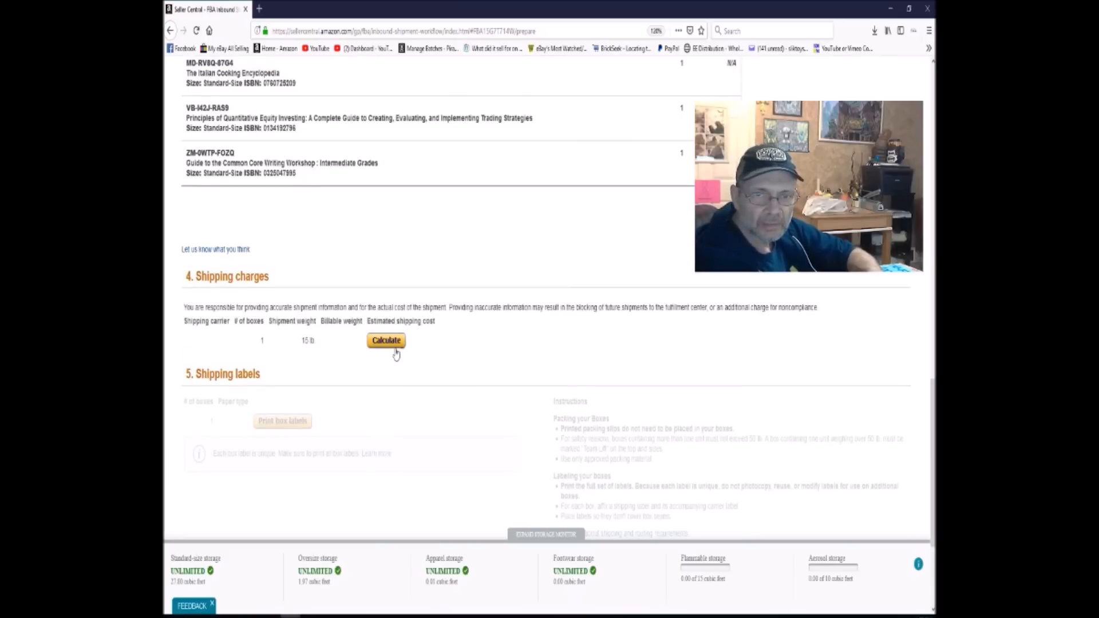
click(387, 342)
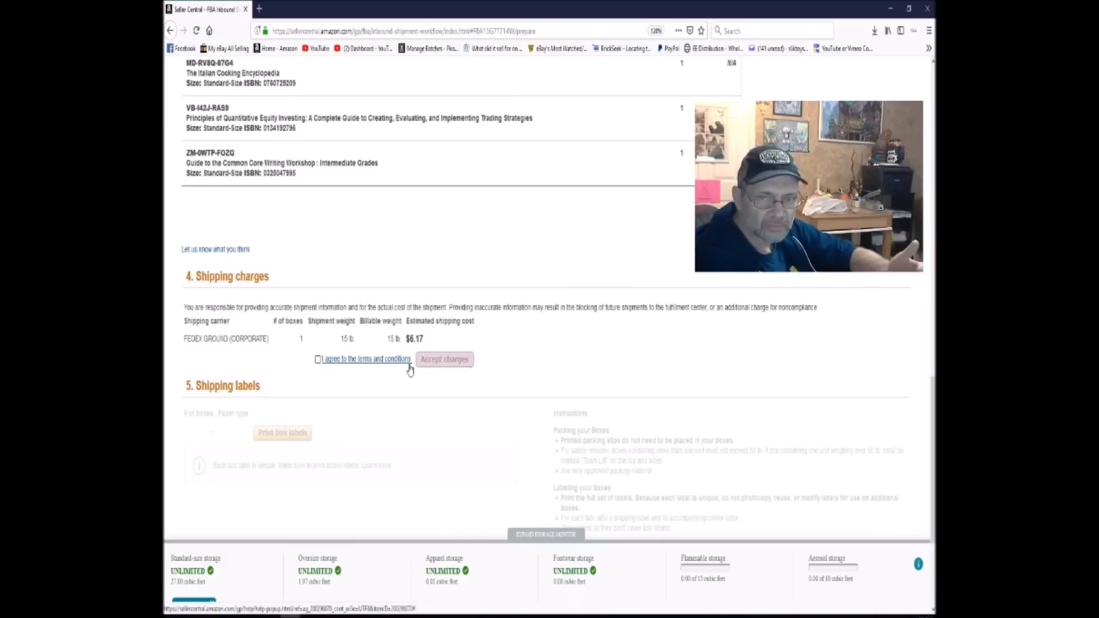
Switch the Amazon-partnered carrier back to UPS and confirm the one-box shipment's box information again
scroll(404, 399, up, 15)
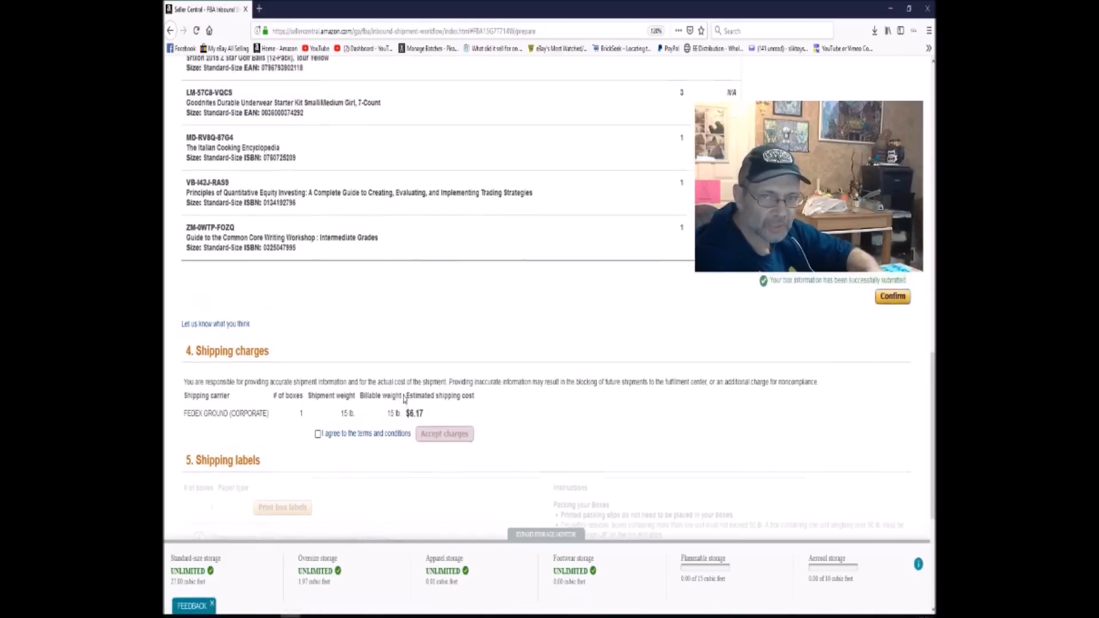
click(341, 373)
scroll(544, 312, down, 4)
scroll(804, 306, down, 4)
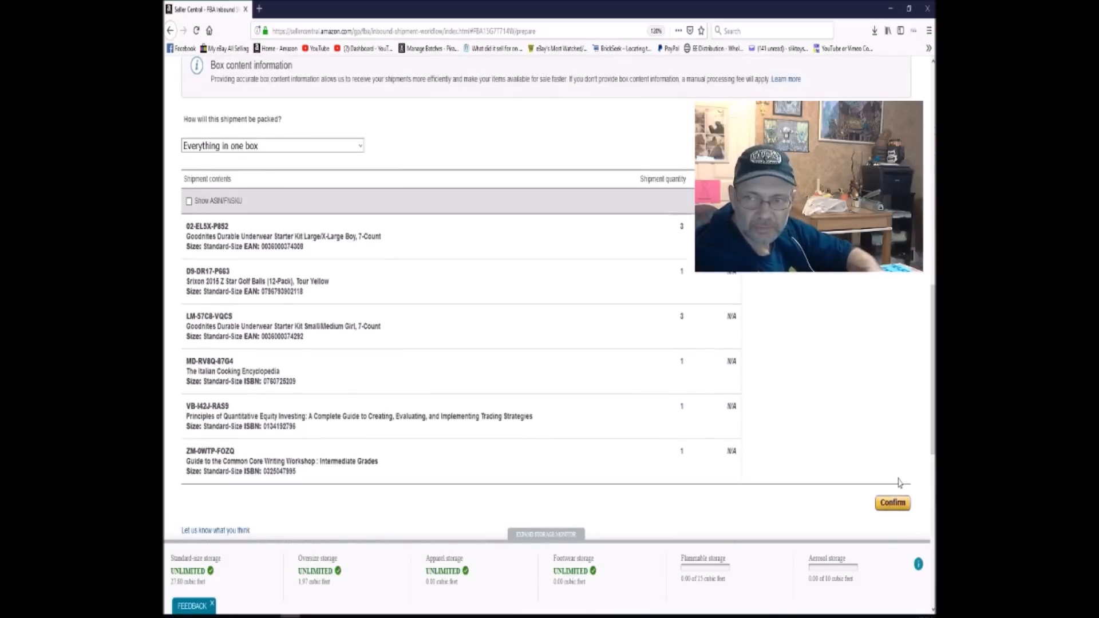
click(892, 502)
Recalculate the estimated shipping charges for the one-box shipment with UPS
scroll(525, 324, down, 1)
scroll(525, 324, down, 1)
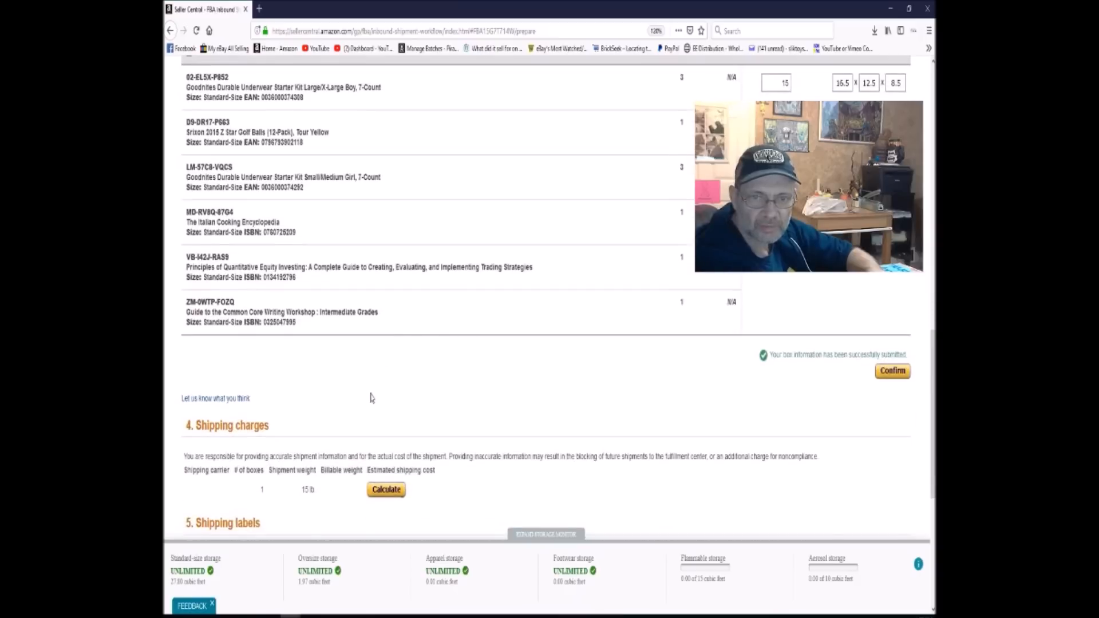
click(394, 490)
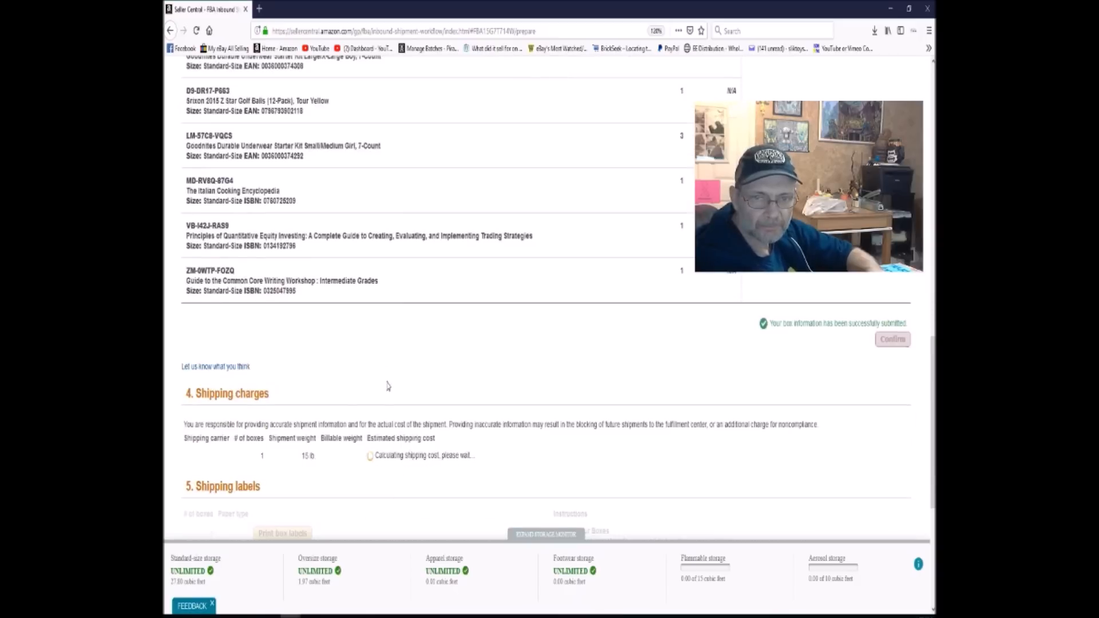
scroll(386, 376, down, 1)
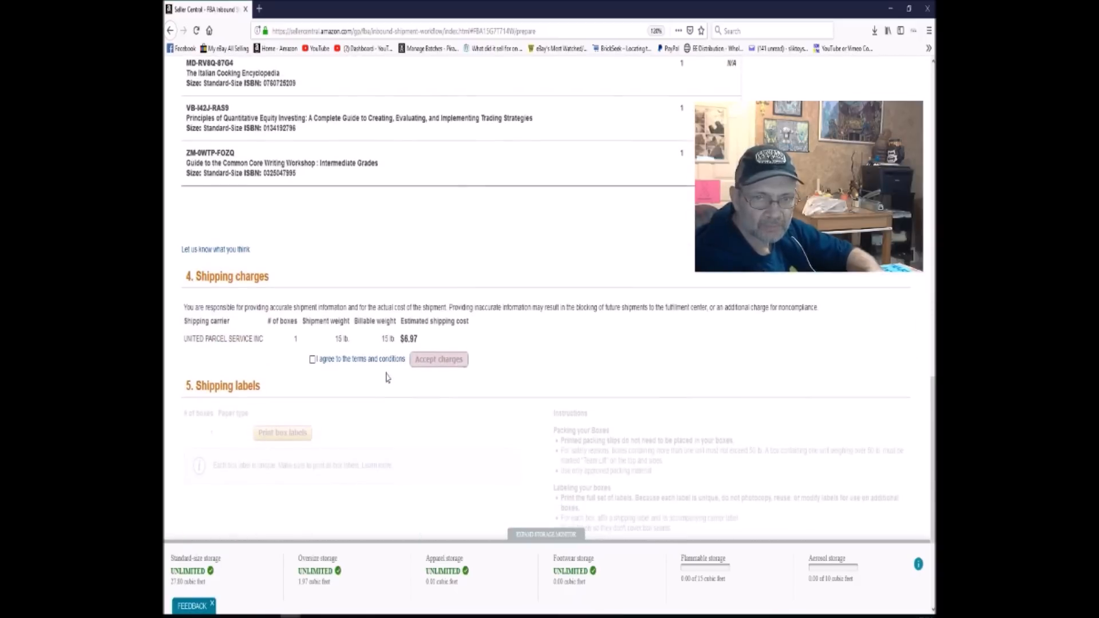
Agree to the terms and conditions and accept the UPS shipping charges
click(312, 361)
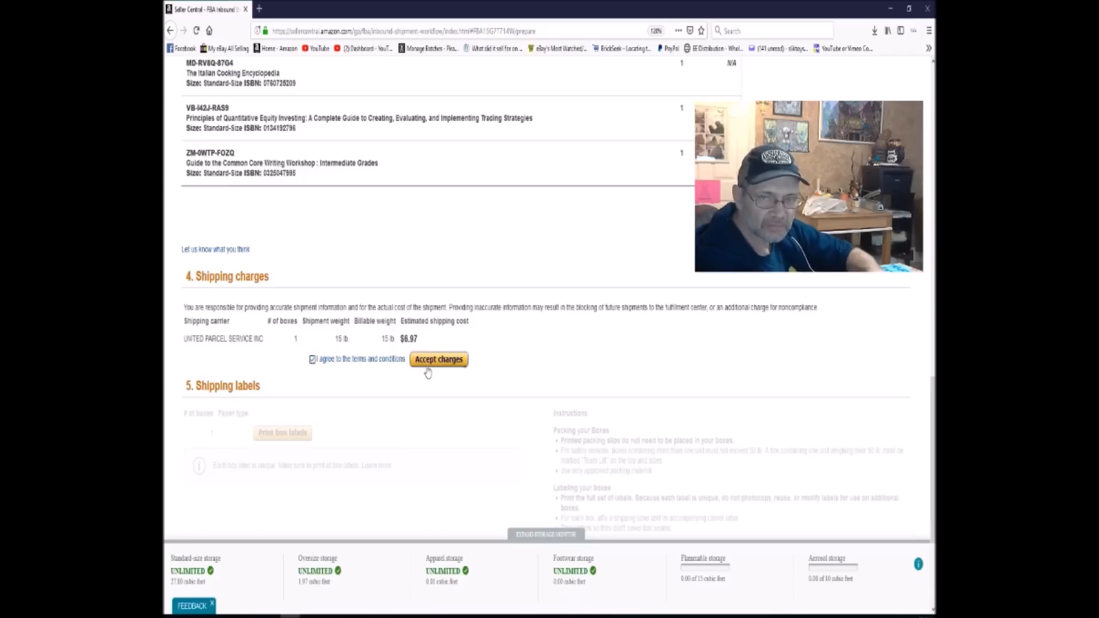
click(427, 365)
scroll(435, 375, down, 1)
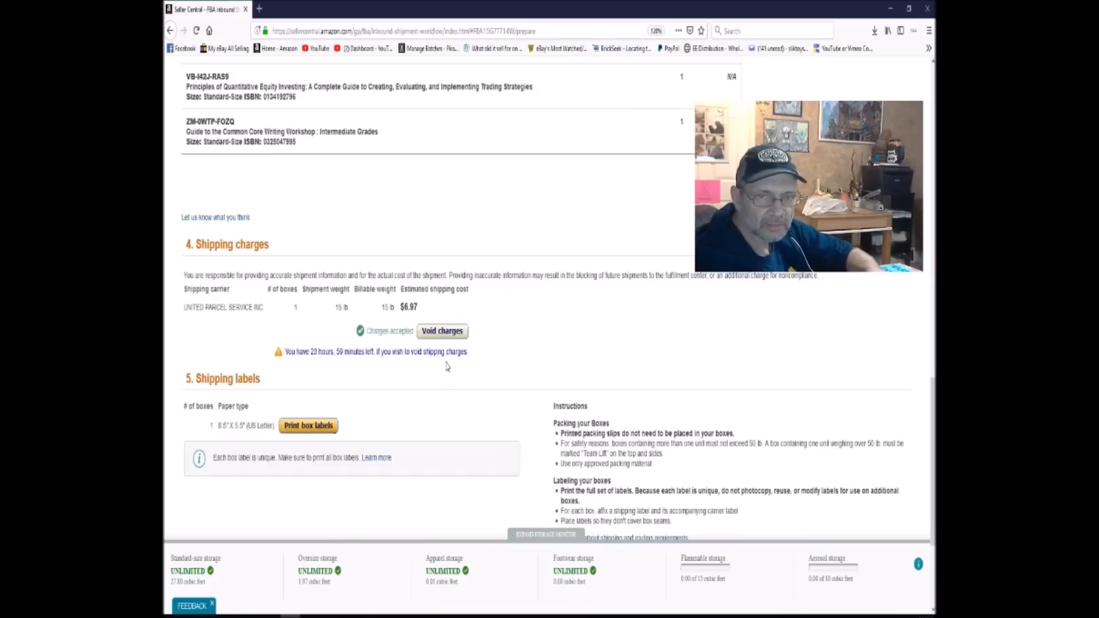
Generate the box labels, open package.pdf with TWINUI instead of saving it, and print it on the Brother printer
click(311, 437)
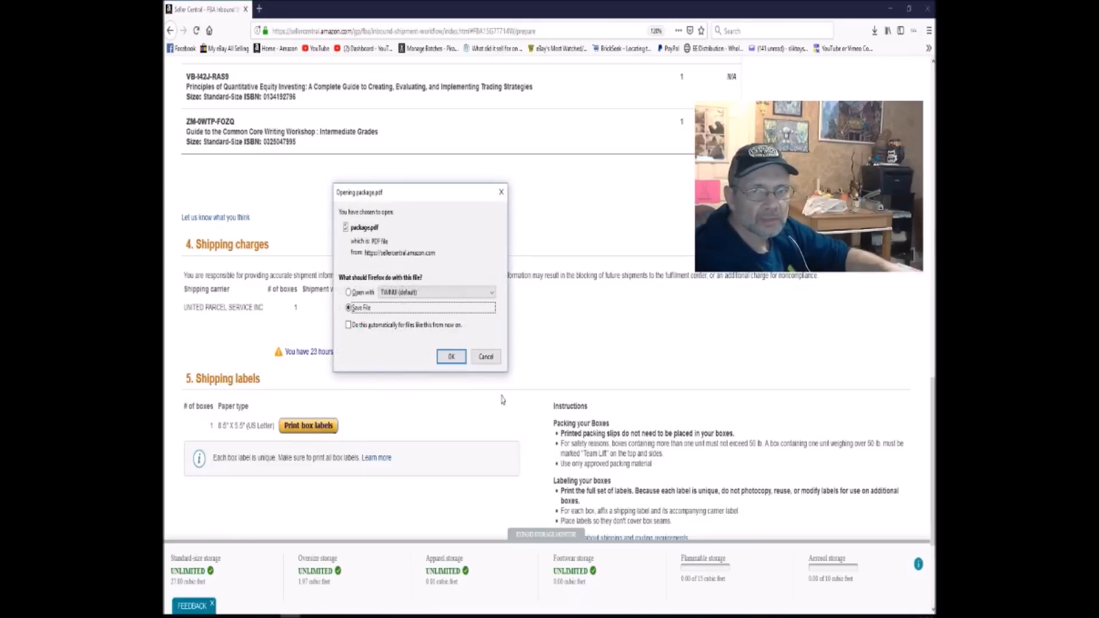
click(369, 293)
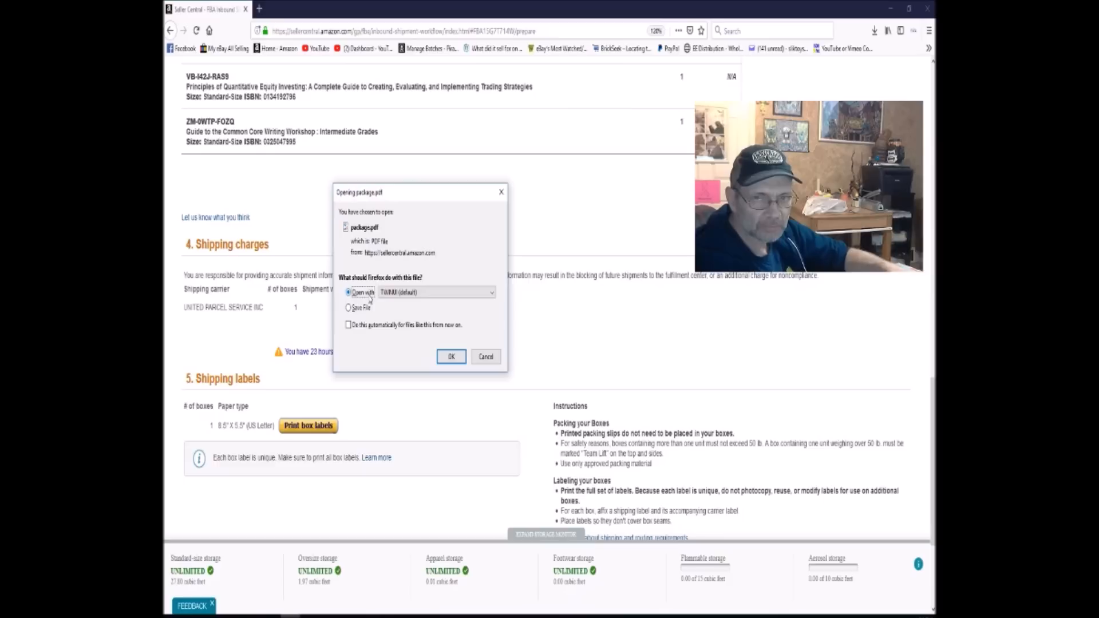
click(451, 357)
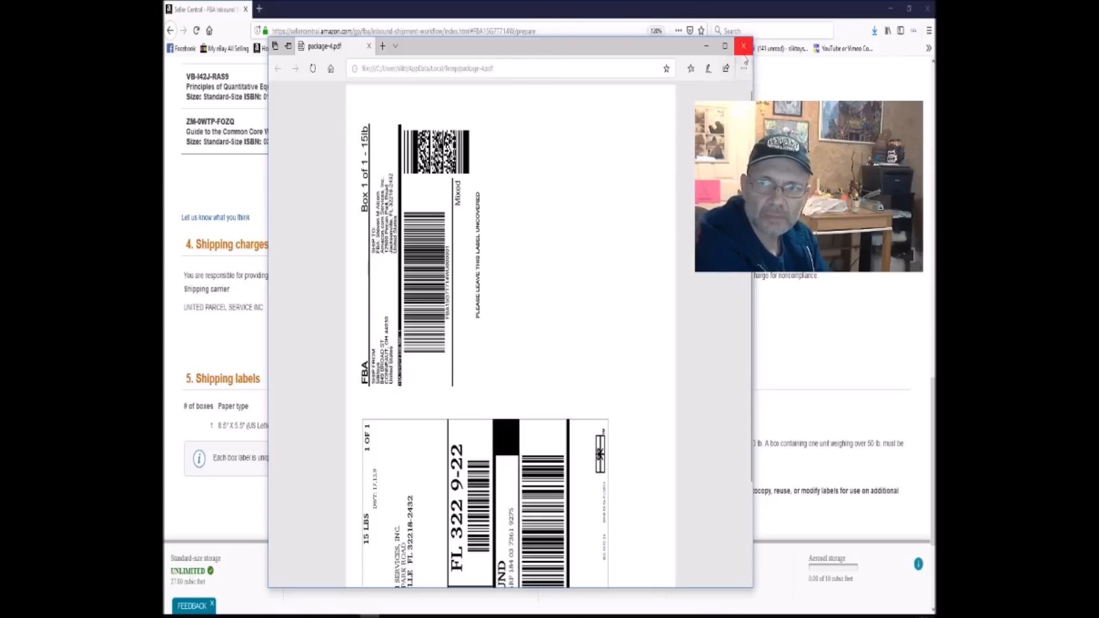
click(744, 69)
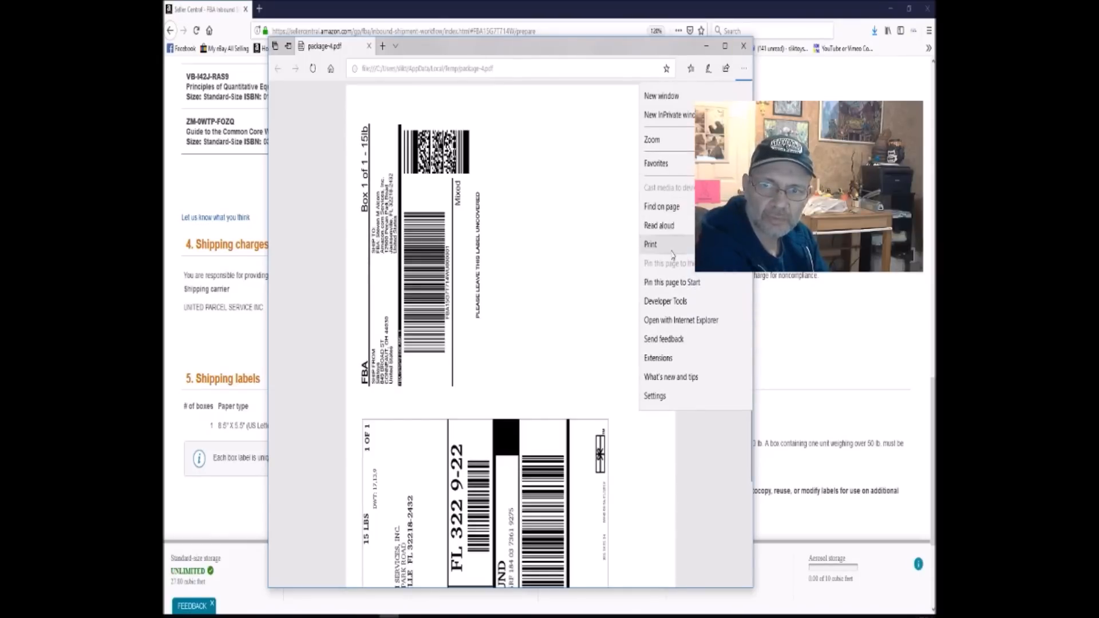
click(651, 244)
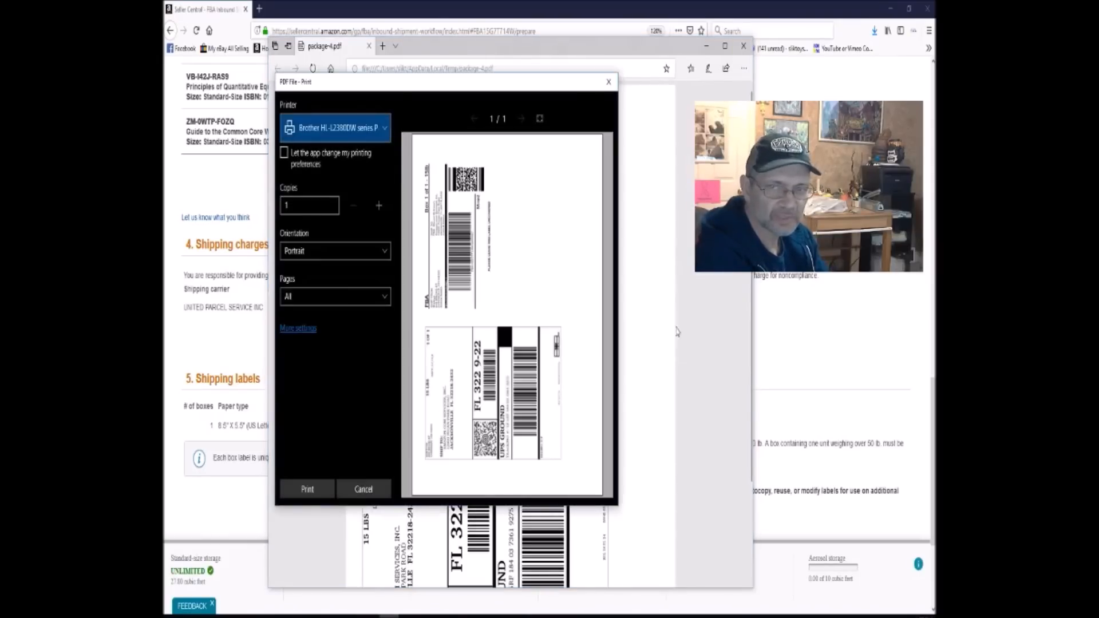
click(330, 491)
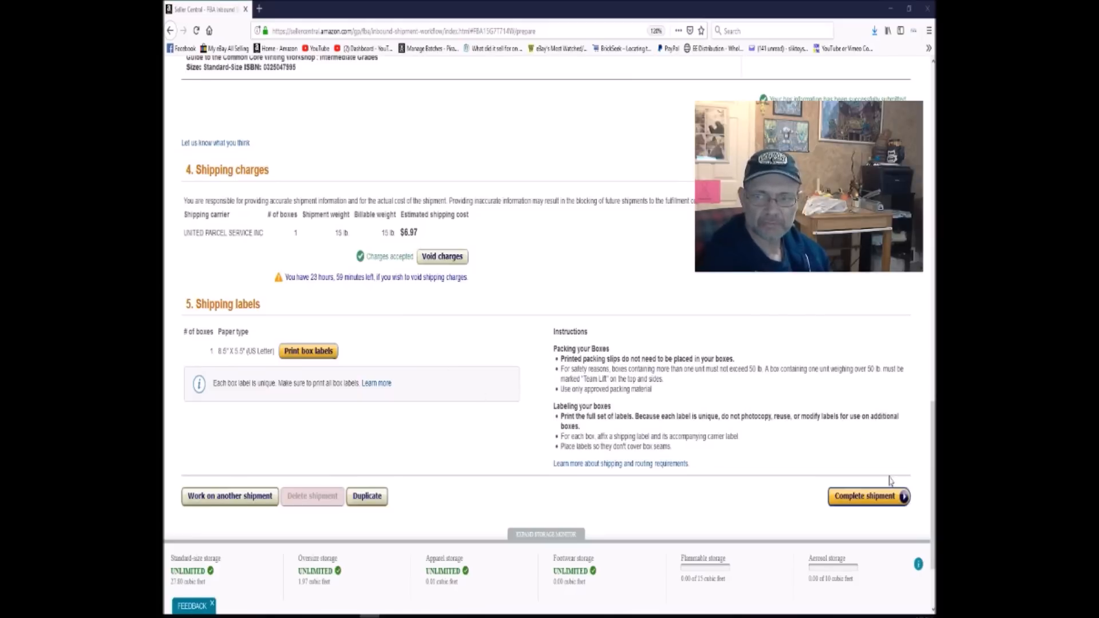
Complete the first shipment and return to the shipping plan's list of shipments
click(867, 496)
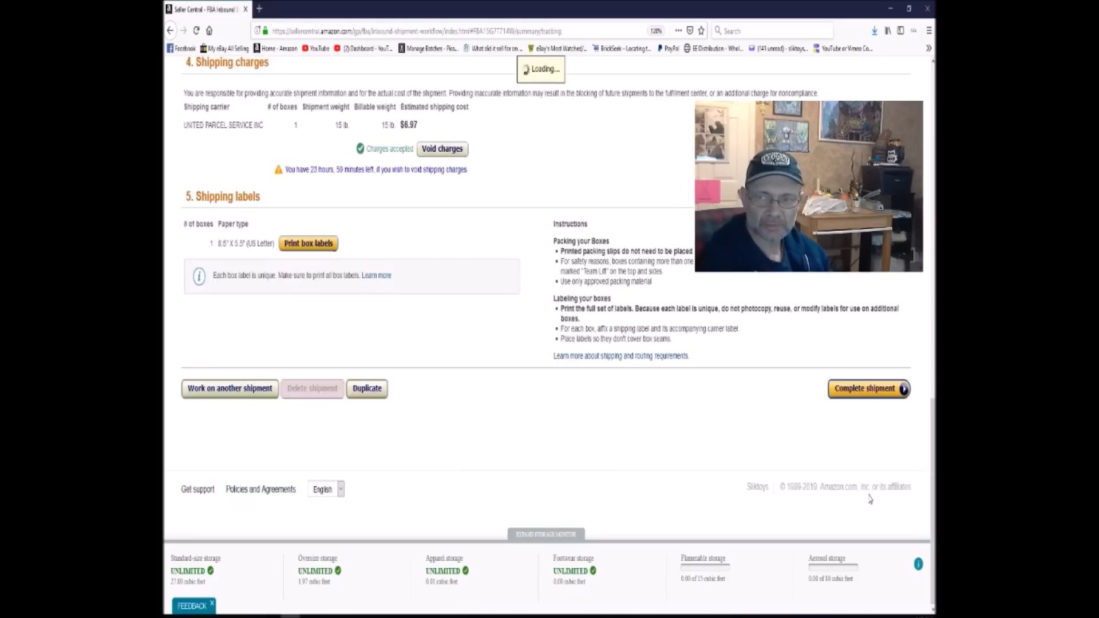
click(871, 391)
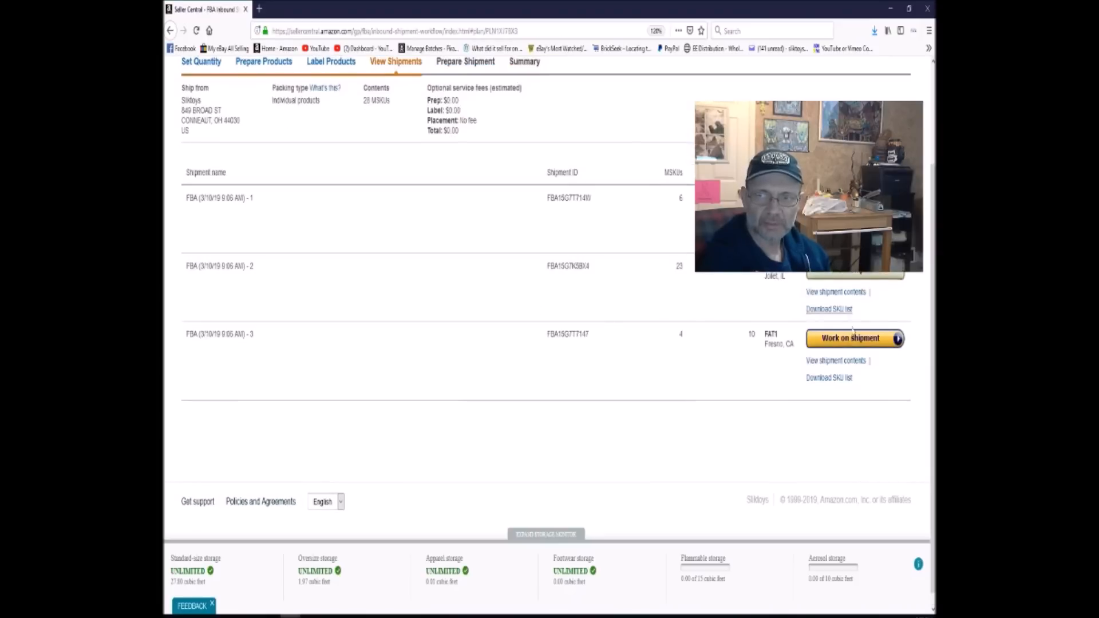